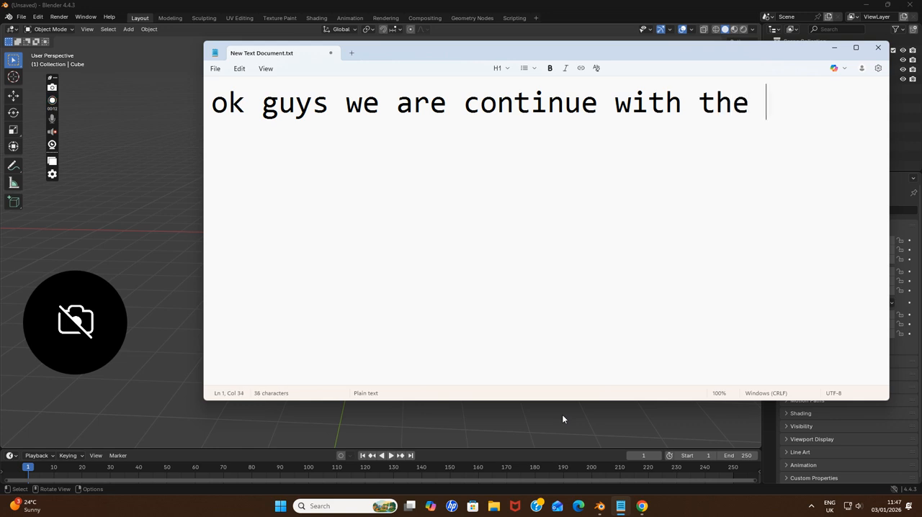
Continue the note with "painting", followed by the line "today we will paint using different blend modes"
type("pain")
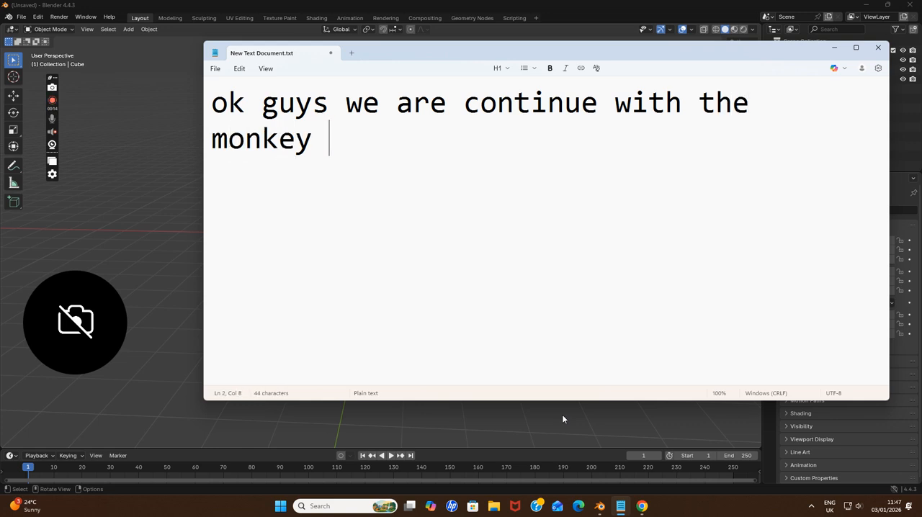
type("ting")
key("Return")
type("today we w")
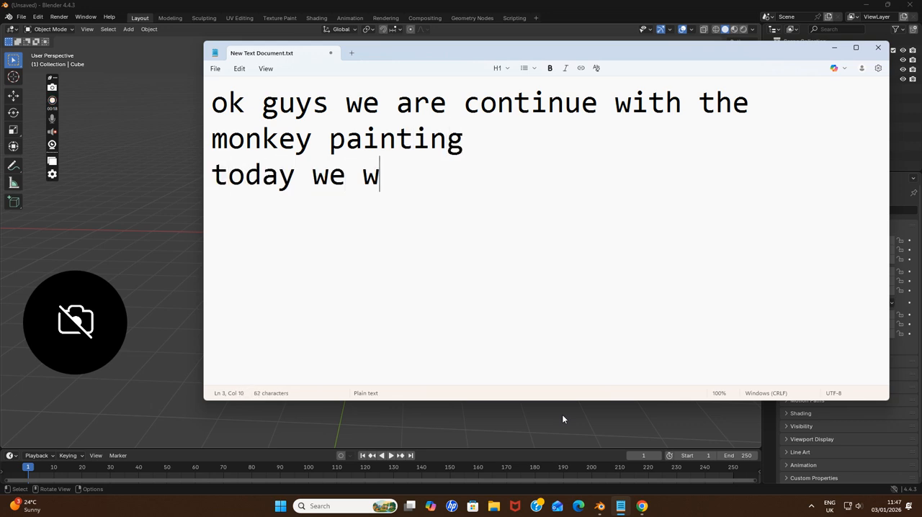
type("ill paint using diffe")
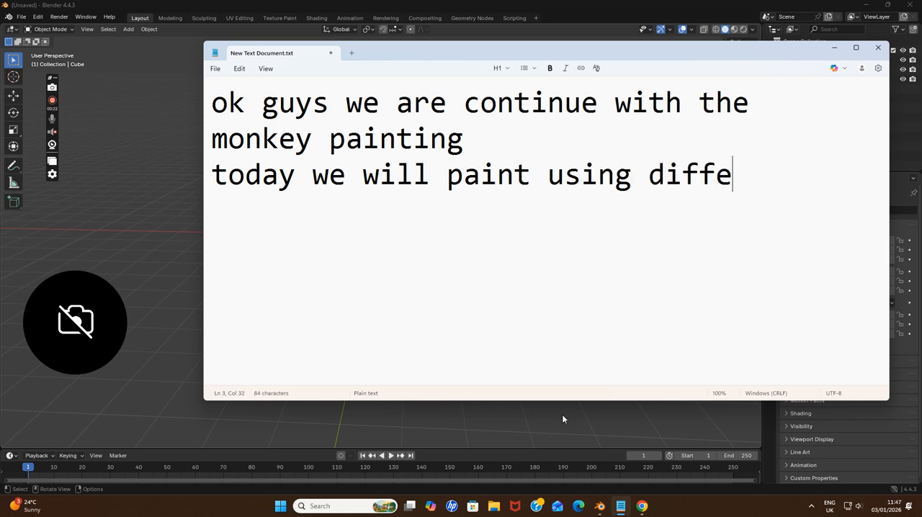
type("rent")
key("Return")
type("m")
key("BackSpace")
type("blend ")
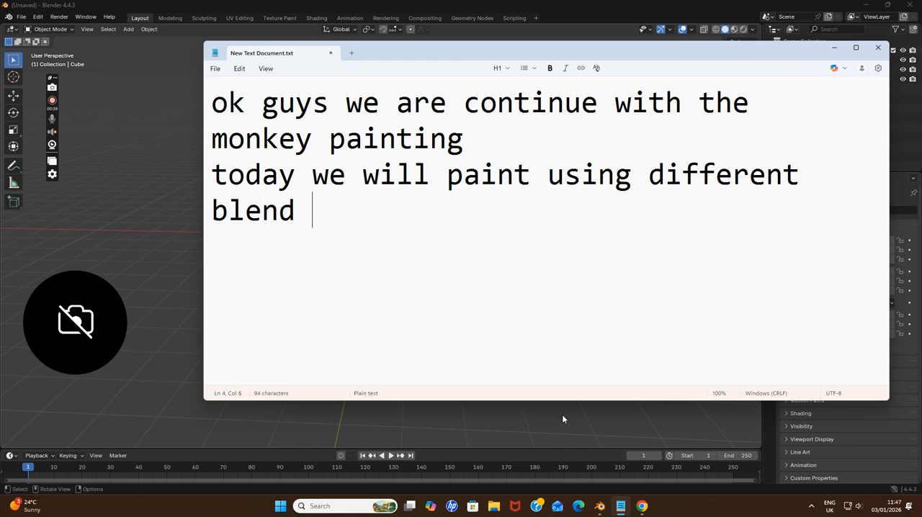
type("modes")
key("Return")
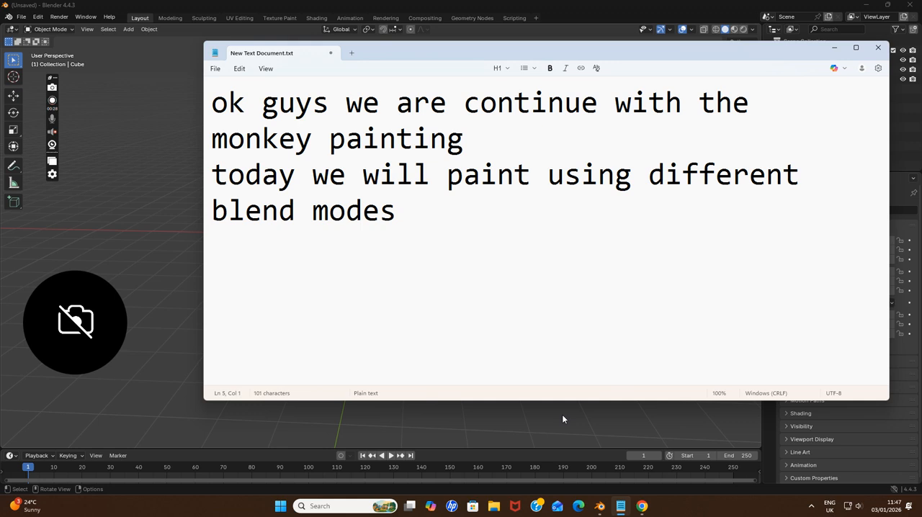
Add the line "so I will first assign materials then paint" and clear the whole note
type("so I will first assign mate")
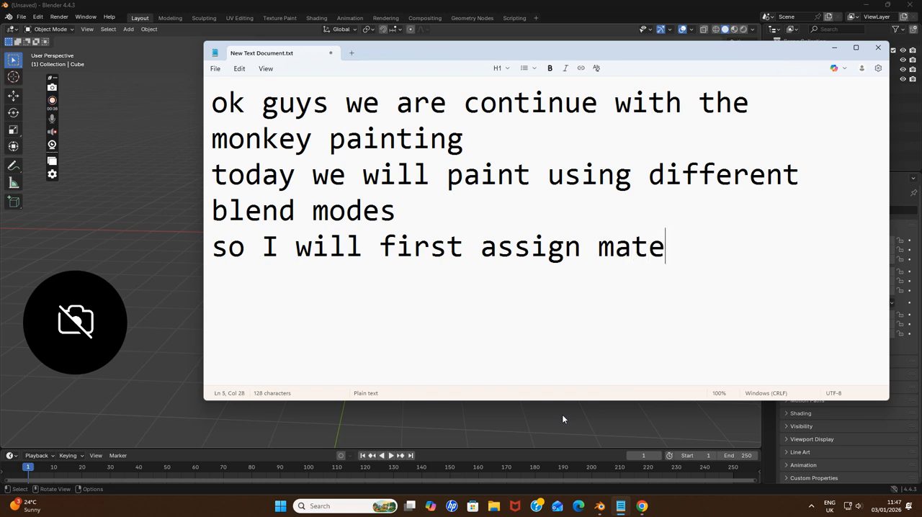
type("rials then")
key("Return")
type("paint")
mouse_move(295, 283)
left_mouse_down()
mouse_move(247, 247)
mouse_move(208, 101)
left_mouse_up()
key("BackSpace")
Switch to Blender and replace the default cube with a monkey mesh
left_click(155, 81)
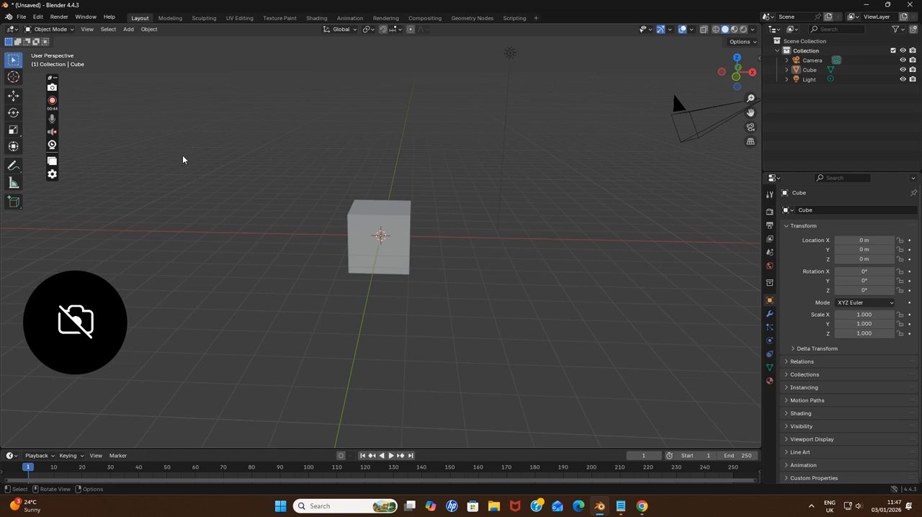
left_click(406, 265)
key("Delete")
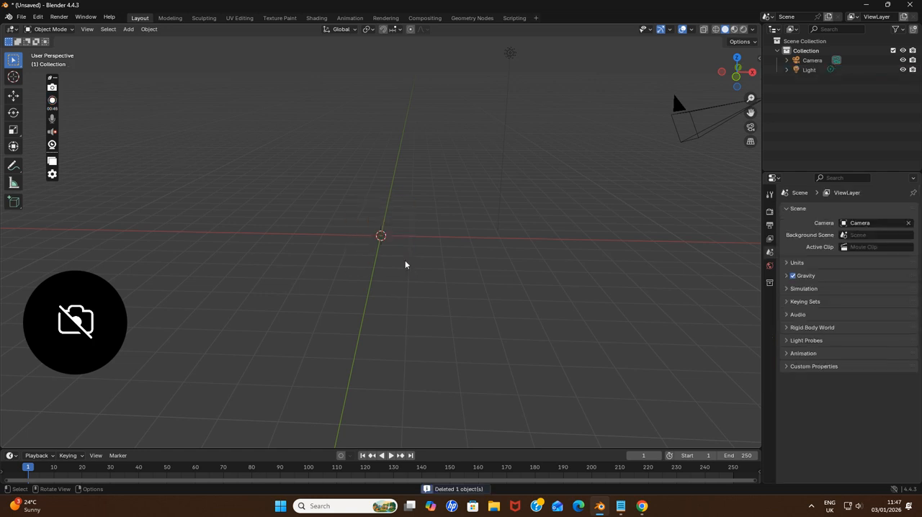
key("shift+a")
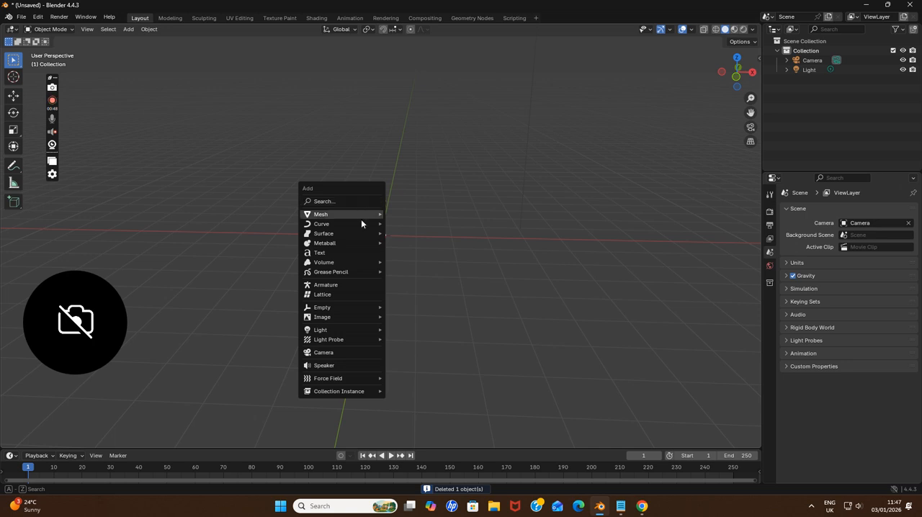
mouse_move(365, 214)
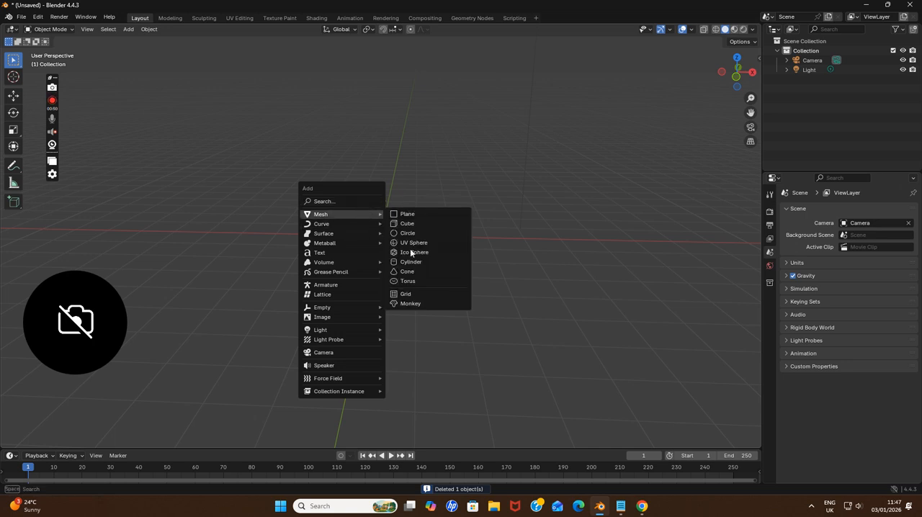
left_click(421, 293)
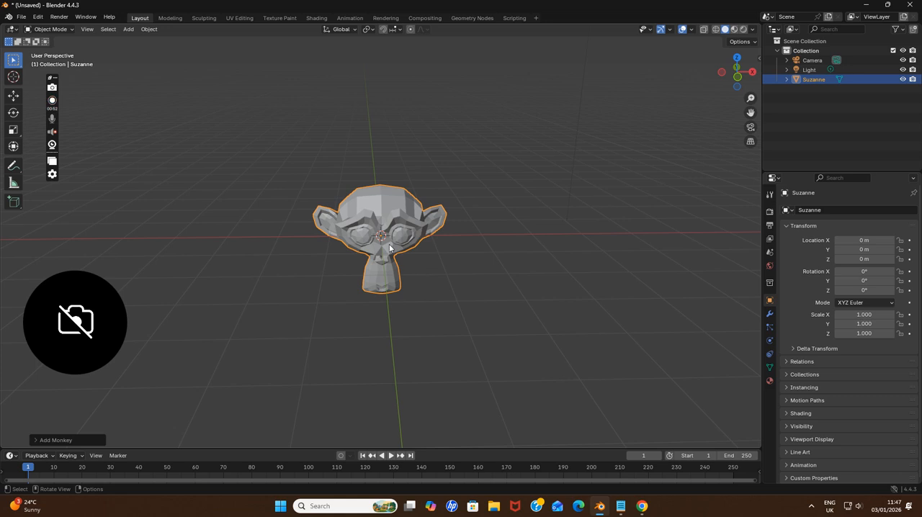
Move the monkey up above the grid to about X -0.11 m, Y 0.71 m, Z 2.11 m
key("g")
left_click(442, 178)
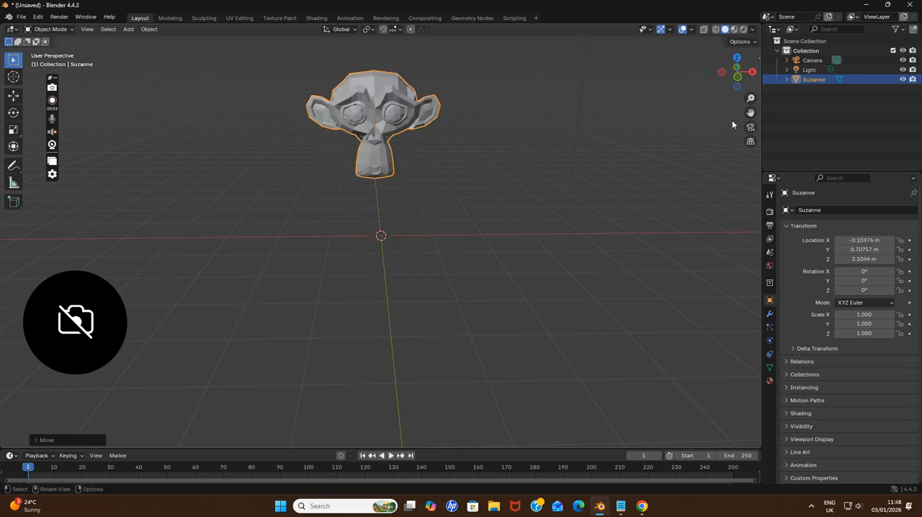
left_click_drag(750, 112, 763, 181)
scroll(551, 138, "up", 2)
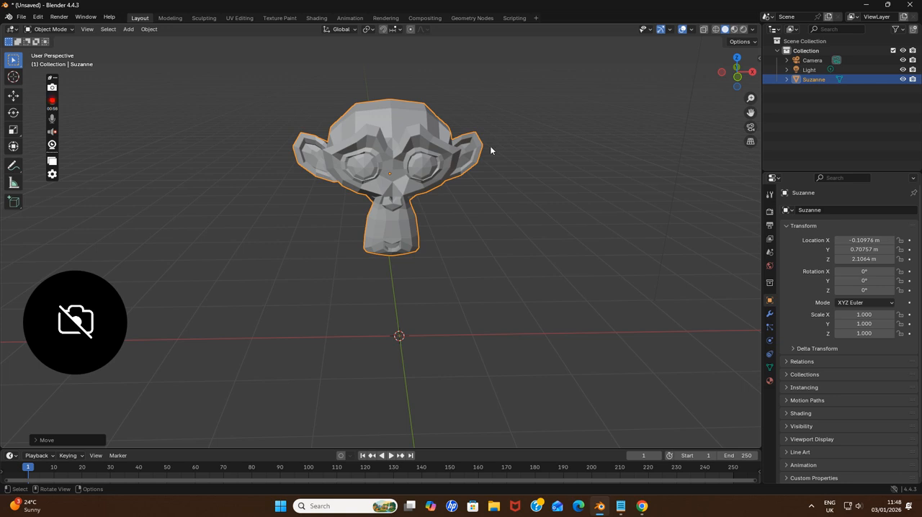
Open the Modeling workspace, deselect the monkey's geometry in Edit Mode and switch to face selection
left_click(172, 17)
left_click(516, 231)
middle_click_drag(515, 231, 645, 142)
left_click_drag(750, 113, 751, 249)
scroll(629, 126, "up", 3)
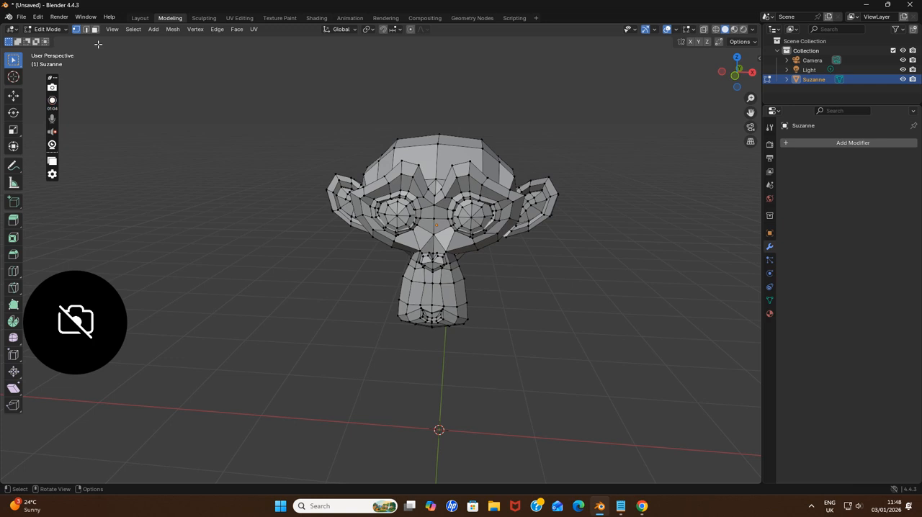
key("3")
scroll(469, 226, "up", 2)
left_click(517, 176, "shift")
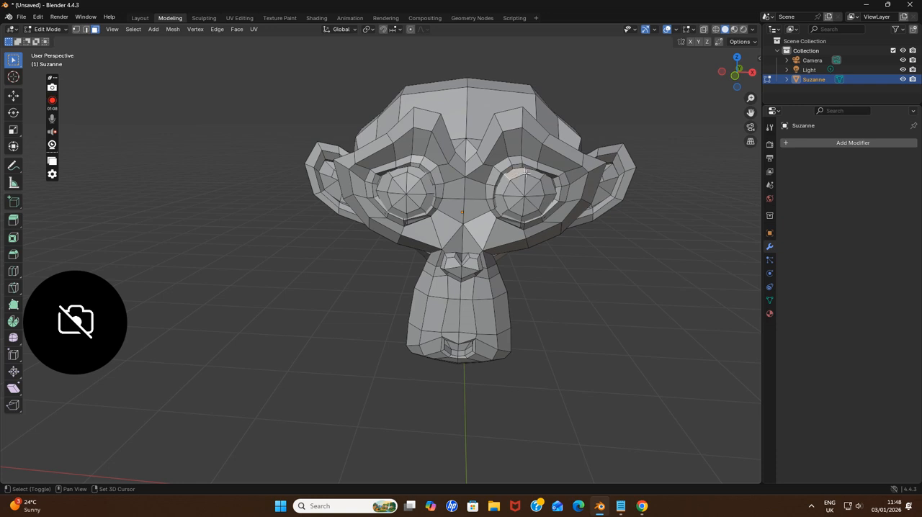
left_click(546, 188, "shift")
left_click(547, 201, "shift")
left_click(524, 218, "shift")
left_click(646, 264)
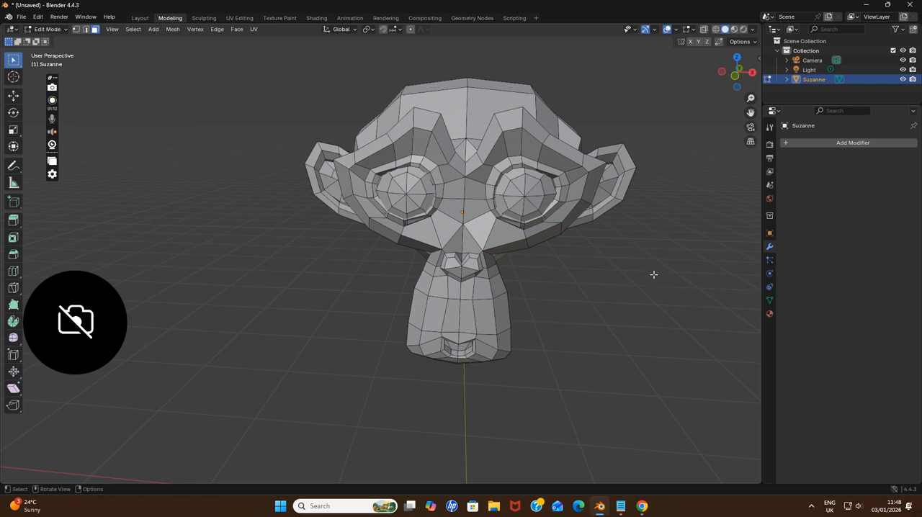
Create a base material for the monkey and a second material named eyesone
left_click(769, 314)
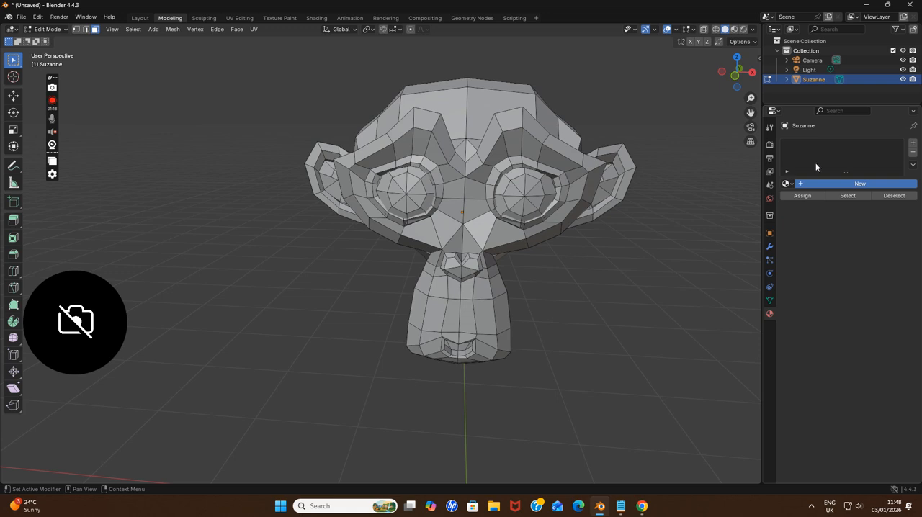
left_click(808, 183)
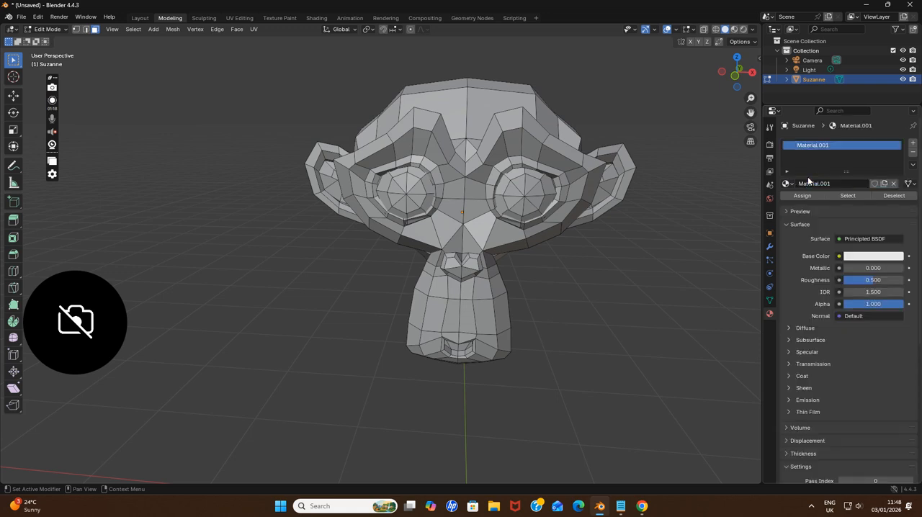
left_click(912, 142)
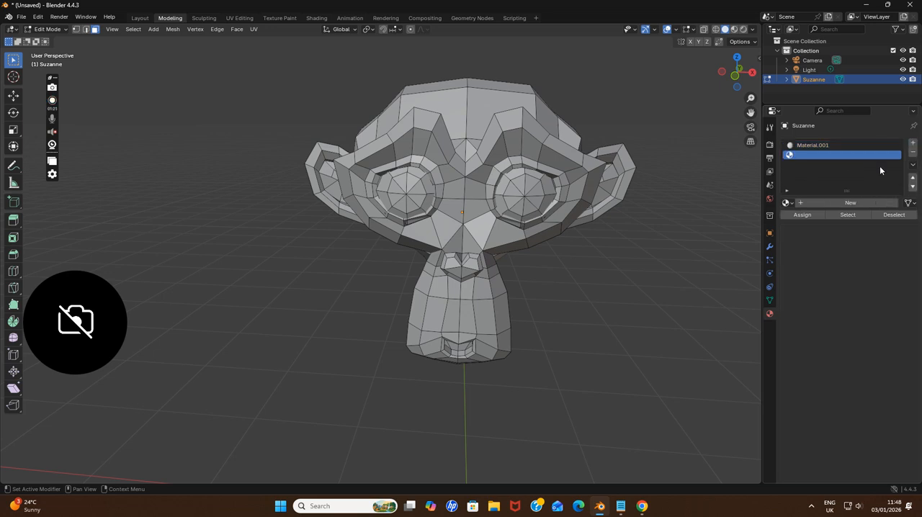
left_click(833, 204)
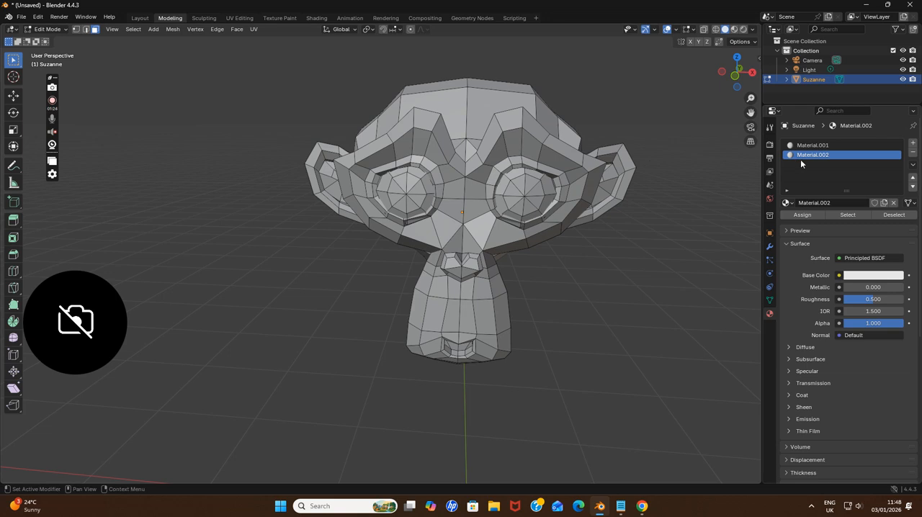
left_click(840, 202)
key("BackSpace")
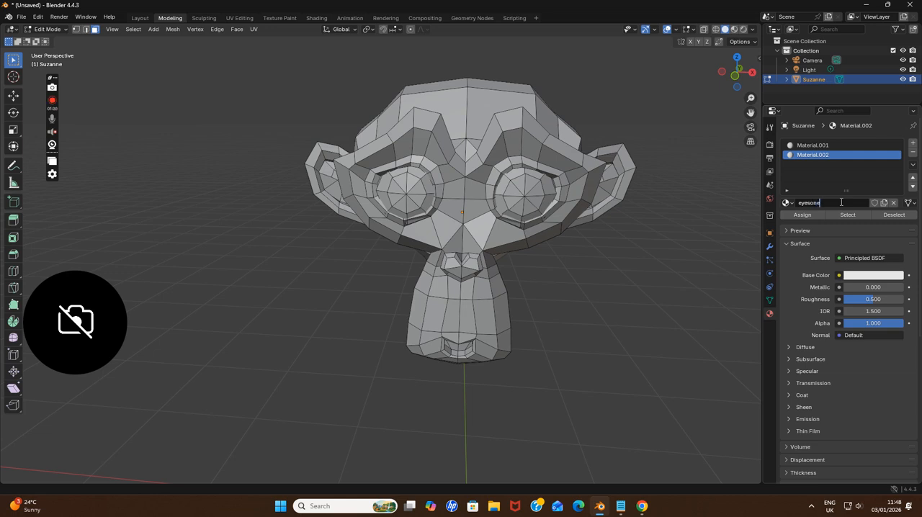
key("Return")
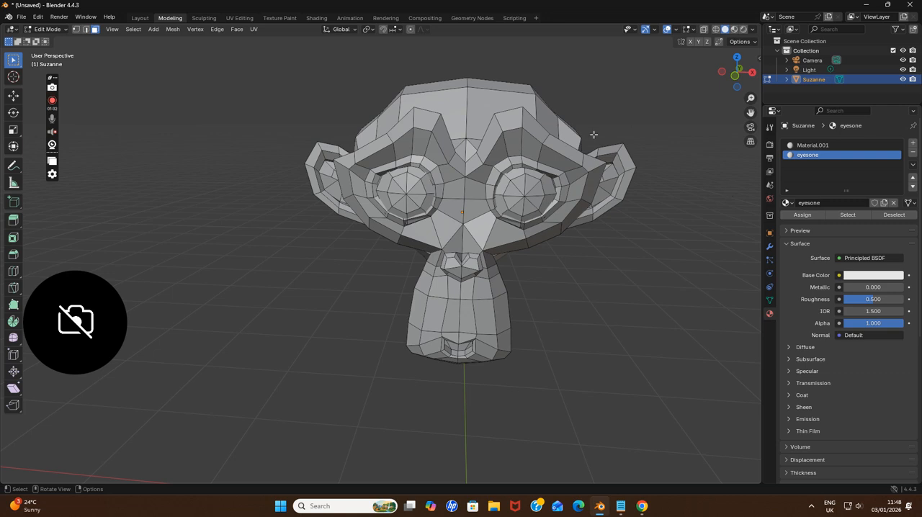
Select the outer ring of faces on the monkey's left eye and assign the eyesone material to it
left_click(531, 178)
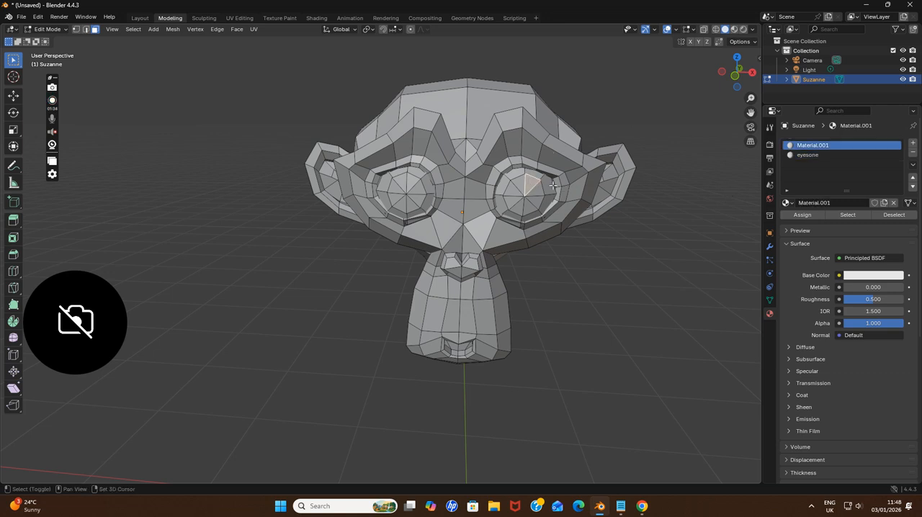
left_click(535, 173, "shift")
left_click(548, 185, "shift")
left_click(545, 206, "shift")
left_click(531, 215, "shift")
left_click(510, 215, "shift")
left_click(500, 201, "shift")
left_click(502, 186, "shift")
left_click(514, 174, "shift")
left_click(800, 155)
left_click(808, 217)
Add a third material to the monkey and name it eyestwo
left_click(913, 143)
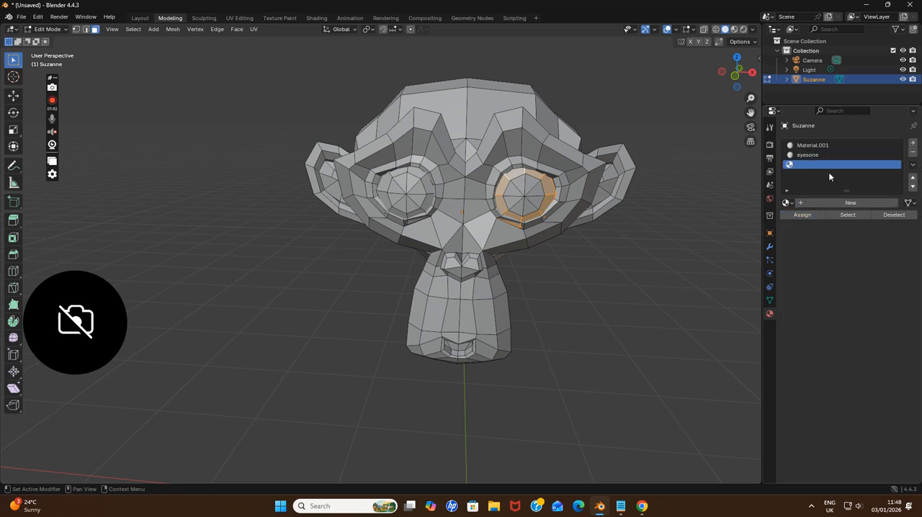
left_click(832, 204)
double_click(839, 203)
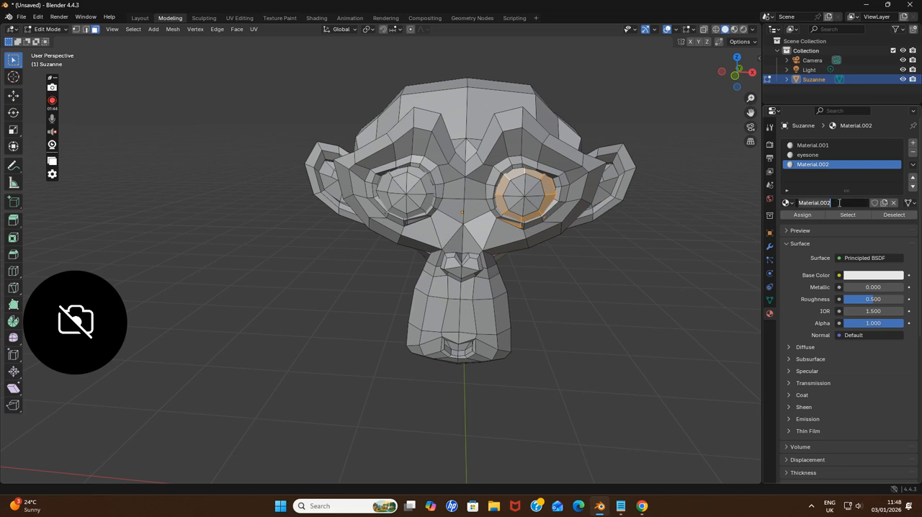
type("eyestwo")
left_click(418, 173)
Select the outer ring of faces on the monkey's right eye and assign the eyestwo material to it
left_click(417, 174)
left_click(428, 186, "shift")
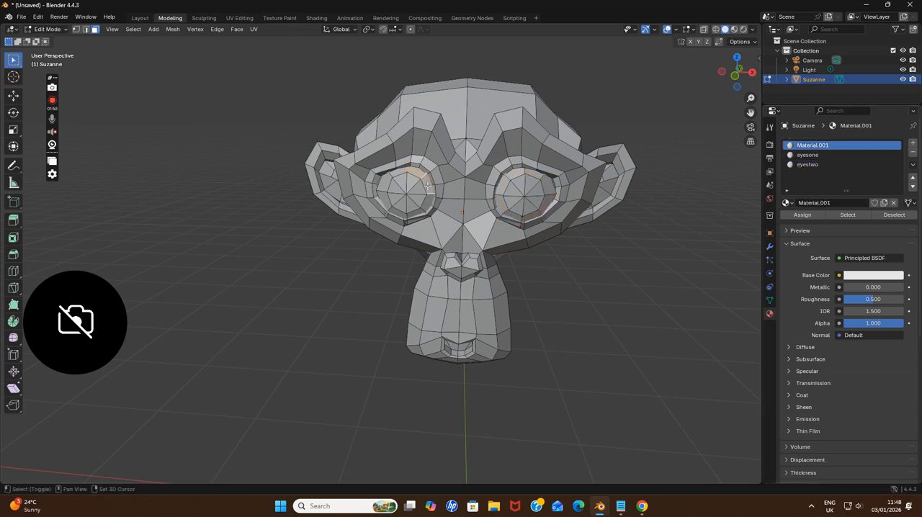
left_click(429, 204, "shift")
left_click(416, 212, "shift")
left_click(395, 211, "shift")
left_click(383, 200, "shift")
left_click(384, 186, "shift")
left_click(398, 173, "shift")
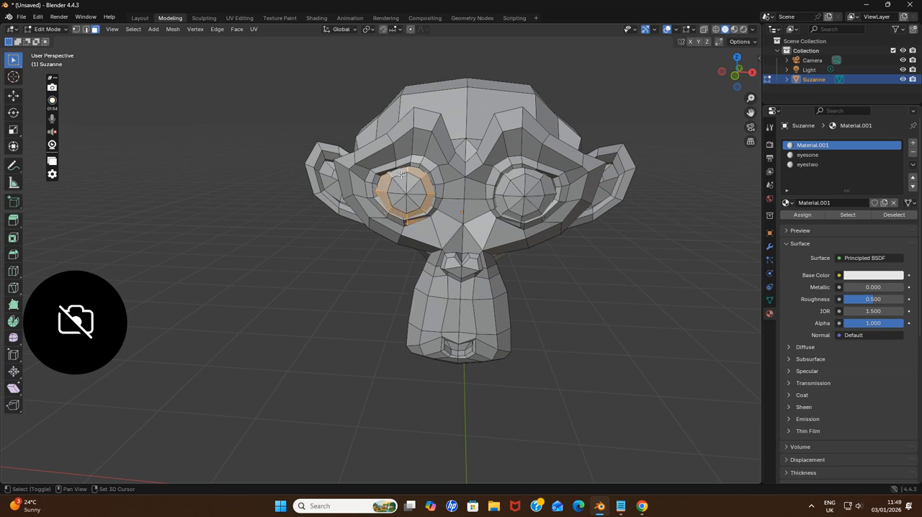
left_click(807, 164)
left_click(802, 215)
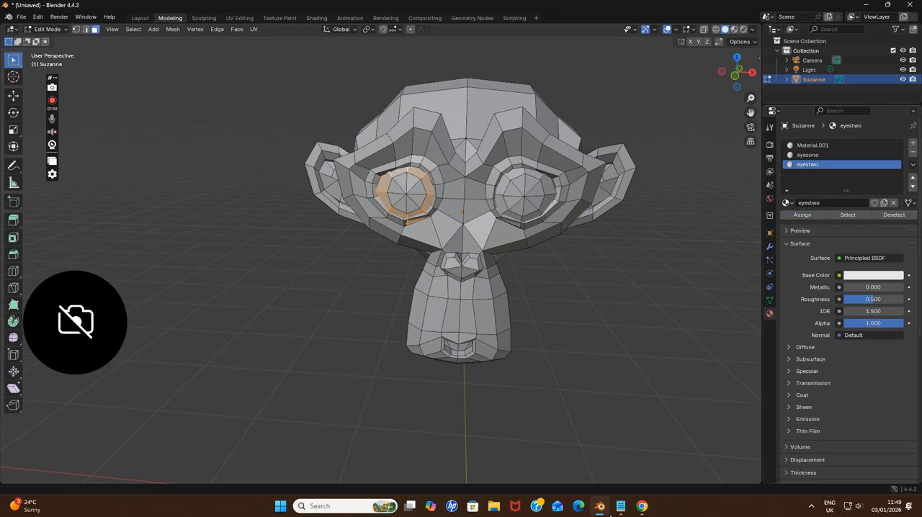
Switch to Chrome to examine the monkey reference photos and return to Blender
left_click(641, 506)
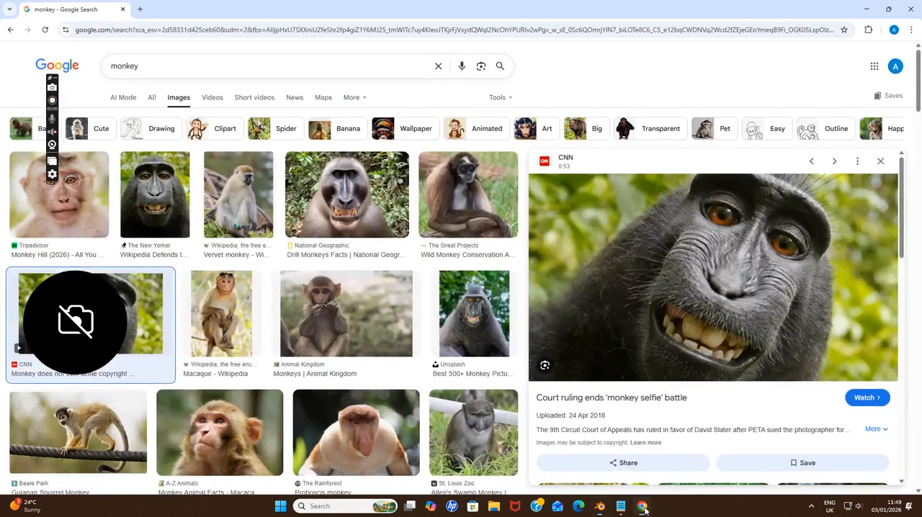
left_click(641, 506)
left_click(641, 506)
left_click(642, 506)
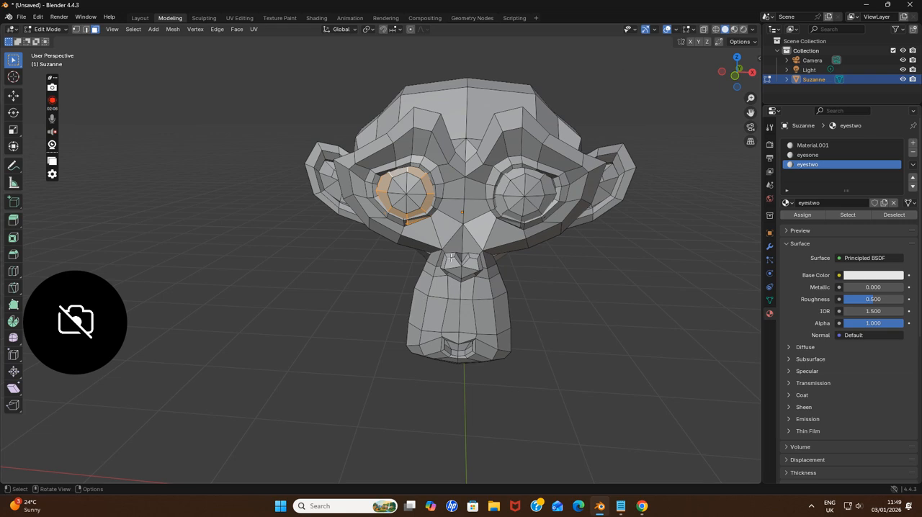
Select the faces of the monkey's nose, nose bridge and front muzzle, including one face beside the mouth
left_click_drag(444, 250, 478, 329)
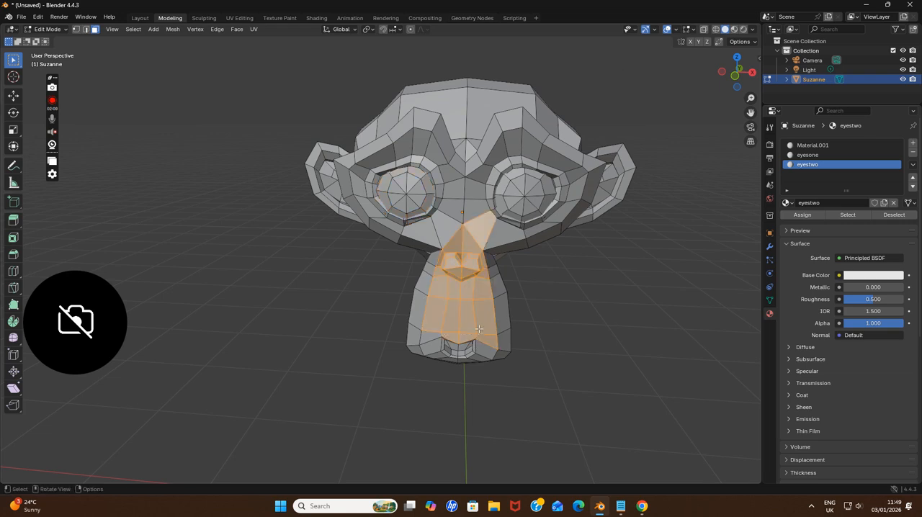
left_click(478, 232, "shift")
left_click(468, 243, "shift")
left_click(452, 244, "shift")
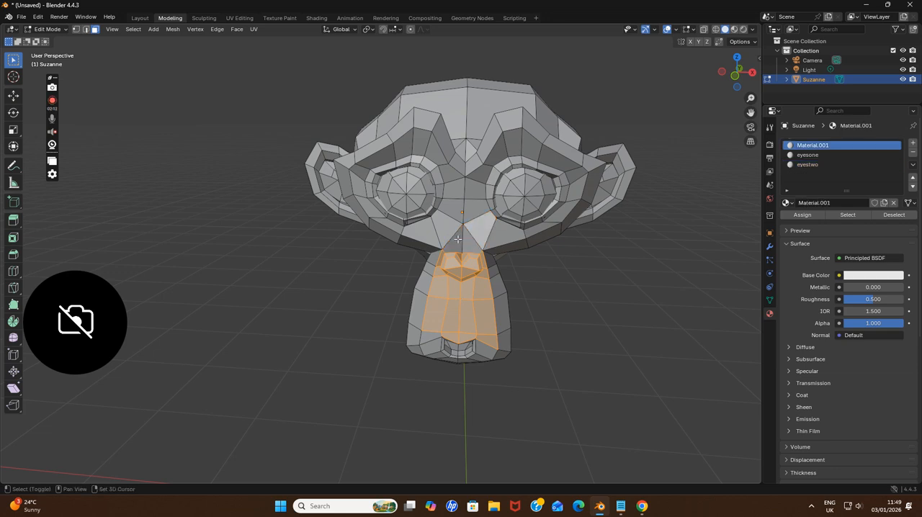
left_click(458, 239, "shift")
left_click(468, 245, "shift")
left_click(427, 338, "shift")
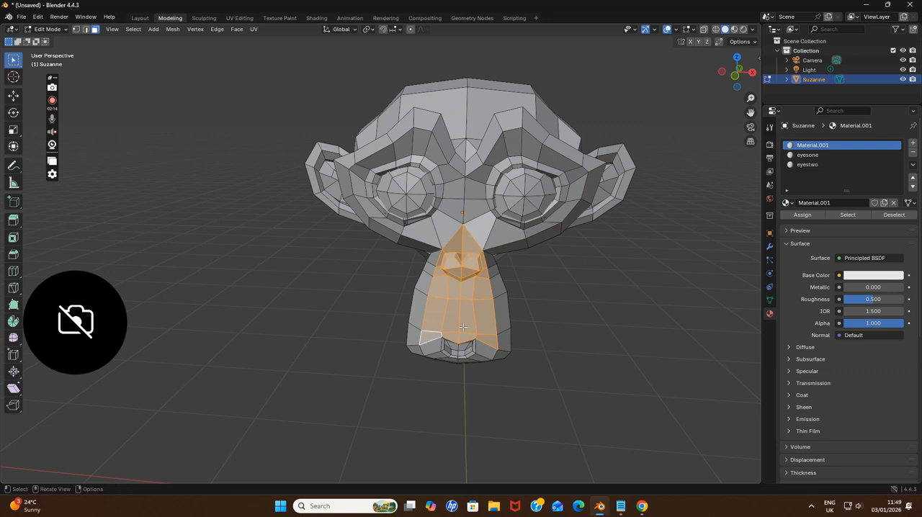
Add a fourth material to the monkey and name it nose
left_click(912, 143)
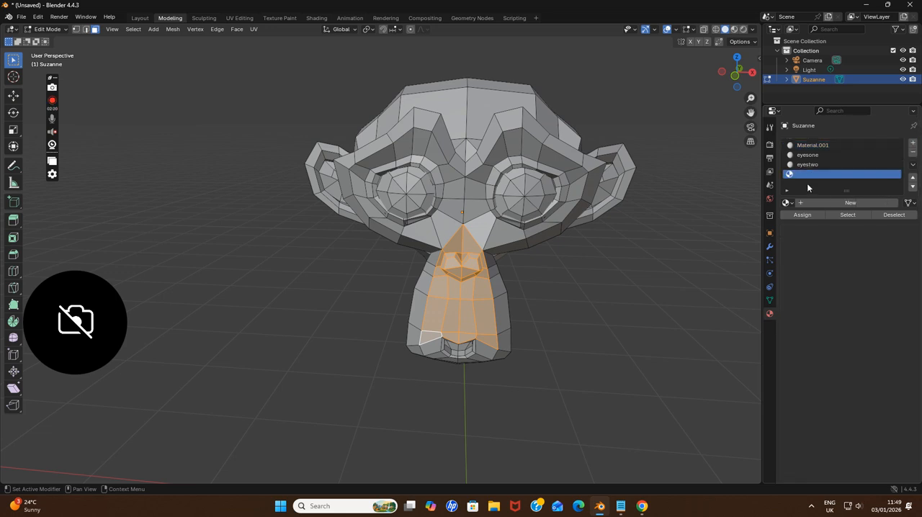
left_click(817, 203)
left_click(831, 204)
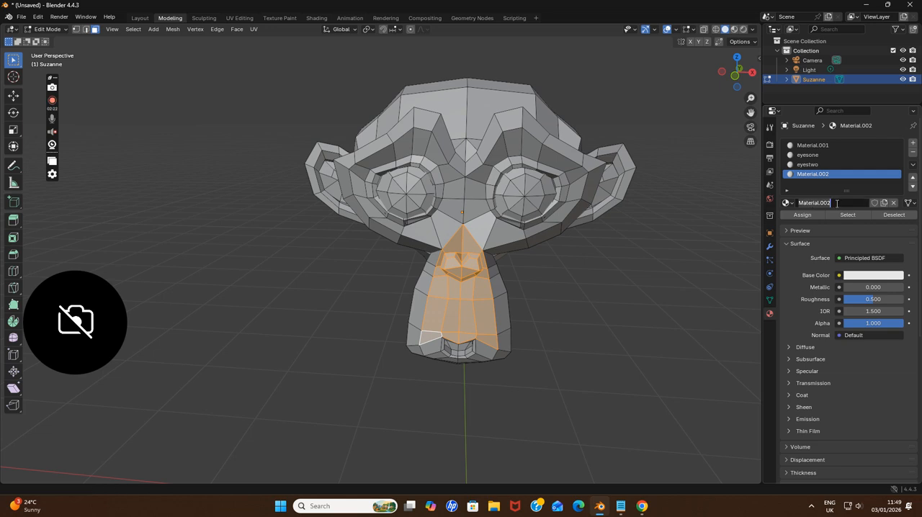
key("ctrl+a")
type("nose")
key("Return")
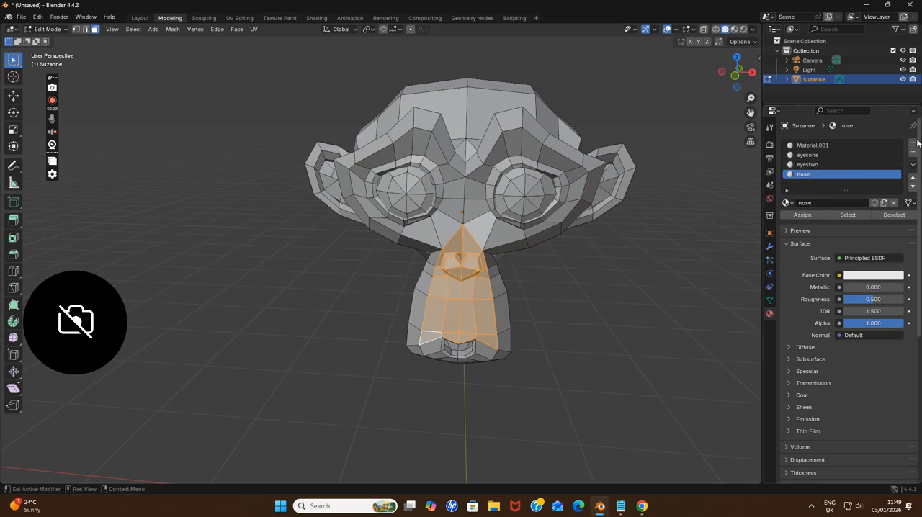
Switch to Chrome to check the monkey reference photos and return to Blender
left_click(642, 506)
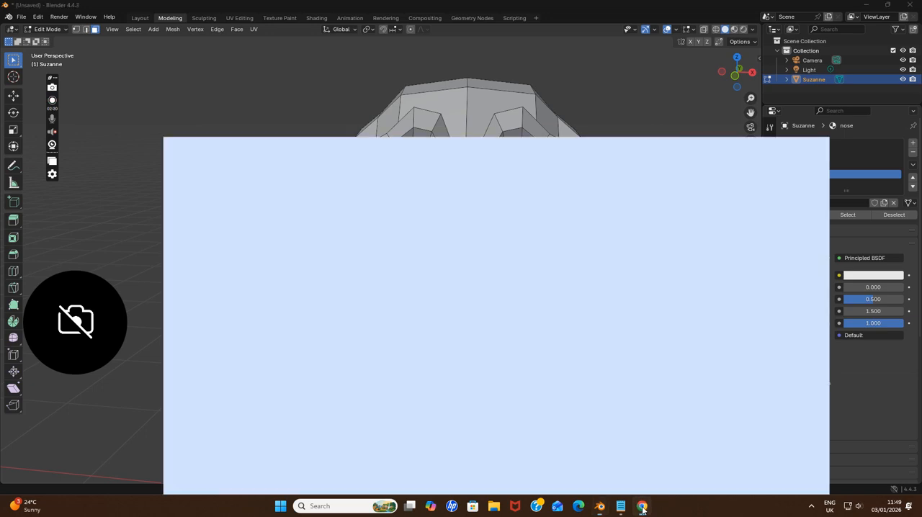
left_click(641, 506)
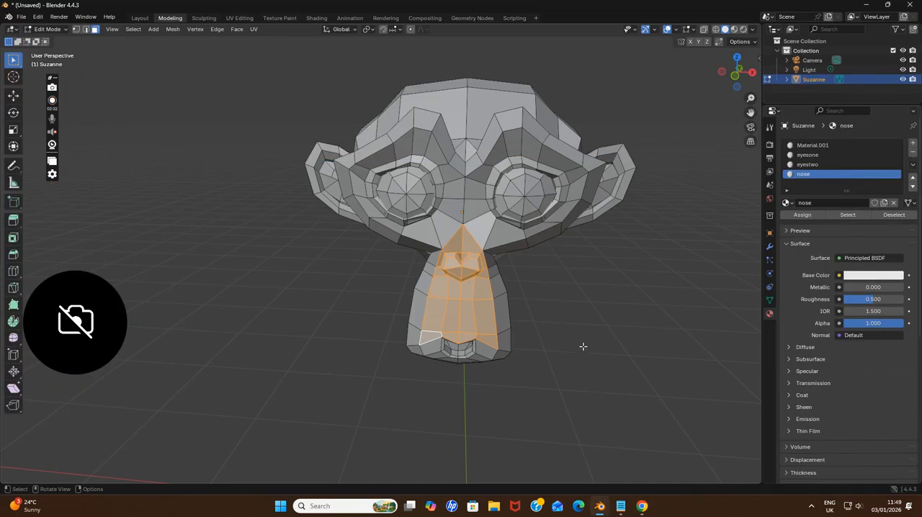
left_click(640, 506)
left_click(641, 507)
Select the strip of faces down the right side of the monkey's muzzle and along the chin below the mouth
left_click(432, 262)
left_click(423, 282, "shift")
left_click(417, 323, "shift")
left_click(416, 341, "shift")
left_click(417, 350, "shift")
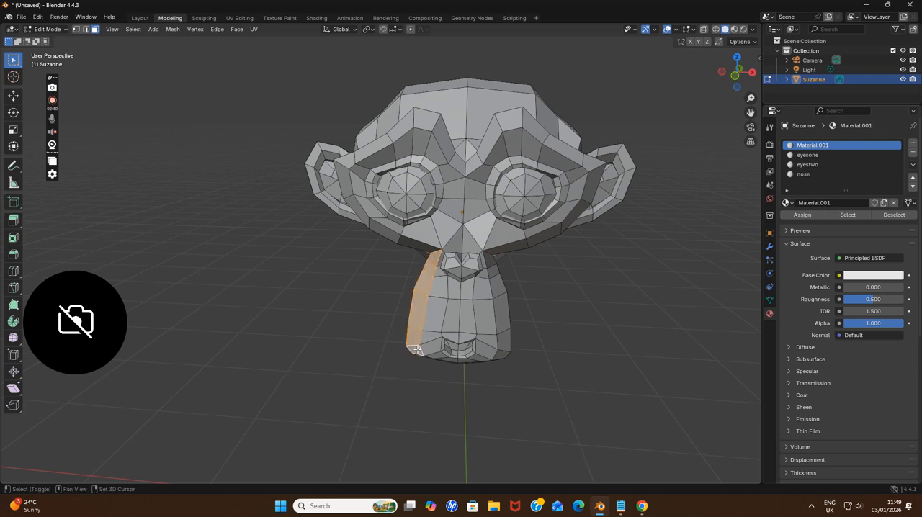
middle_click_drag(435, 337, 445, 317)
left_click(437, 345, "shift")
left_click(457, 349, "shift")
left_click(484, 344, "shift")
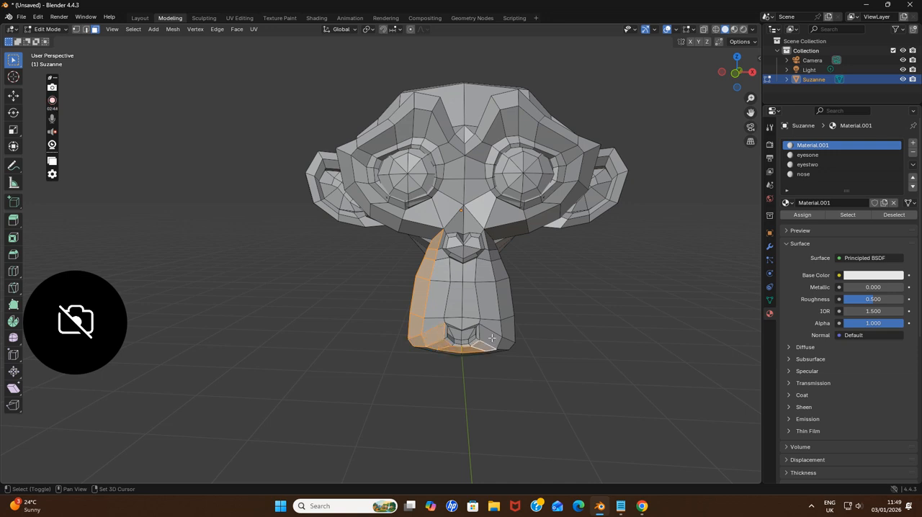
Add the faces beside the mouth and up the left side of the monkey's muzzle to the selection
left_click(493, 338, "shift")
left_click(509, 344, "shift")
left_click(509, 329, "shift")
left_click(506, 302, "shift")
left_click(503, 279, "shift")
left_click(496, 259, "shift")
left_click(489, 244, "shift")
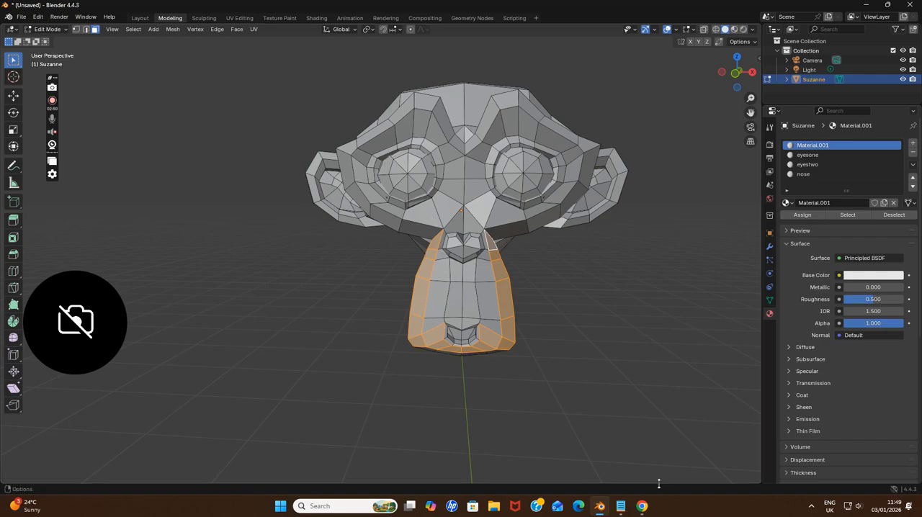
Check the monkey photos in Chrome, and in Blender add the faces below and outside the monkey's right eye to the selection
left_click(642, 506)
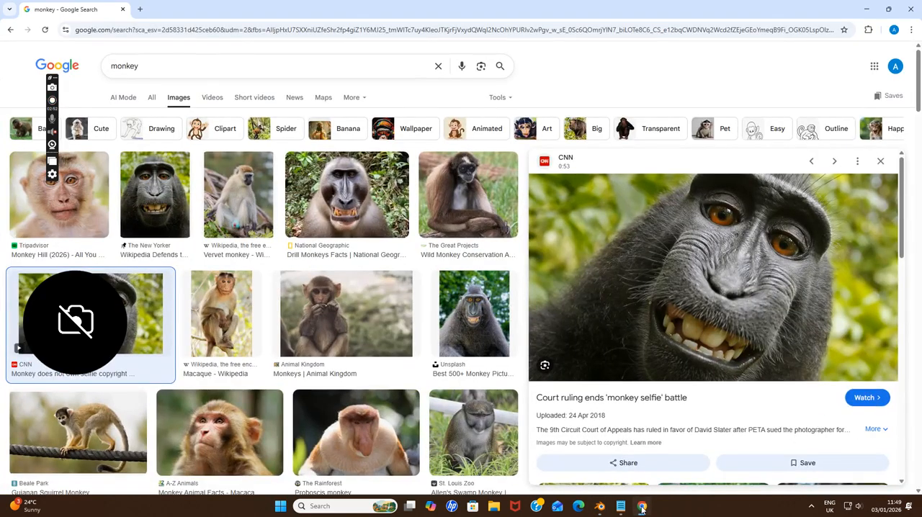
left_click(641, 506)
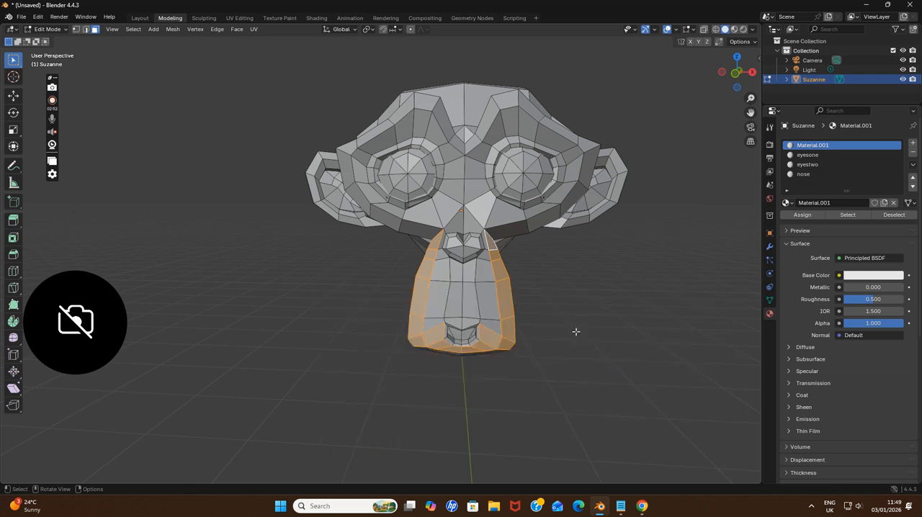
left_click(422, 216, "shift")
left_click(391, 218, "shift")
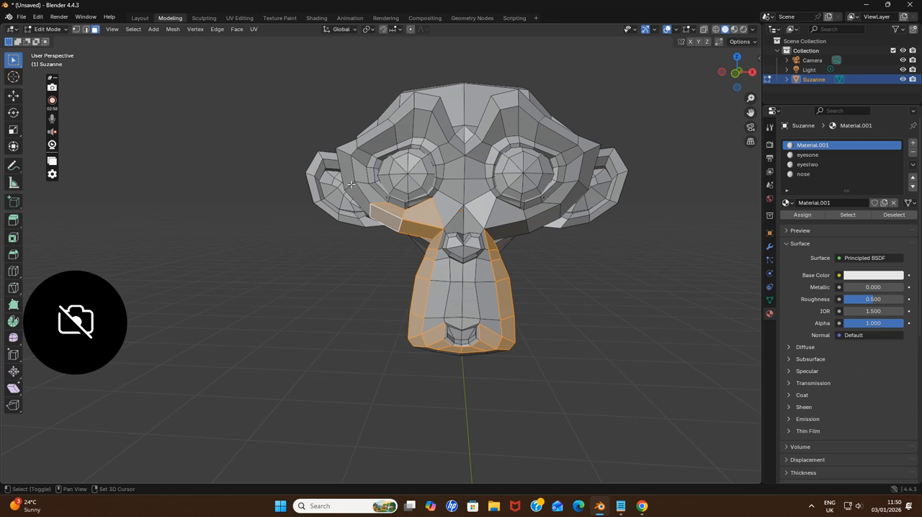
left_click(364, 195, "shift")
left_click(360, 204, "shift")
left_click(362, 175, "shift")
left_click(347, 171, "shift")
left_click(351, 149, "shift")
left_click(360, 157, "shift")
left_click(369, 135, "shift")
left_click(384, 144, "shift")
left_click(402, 110, "shift")
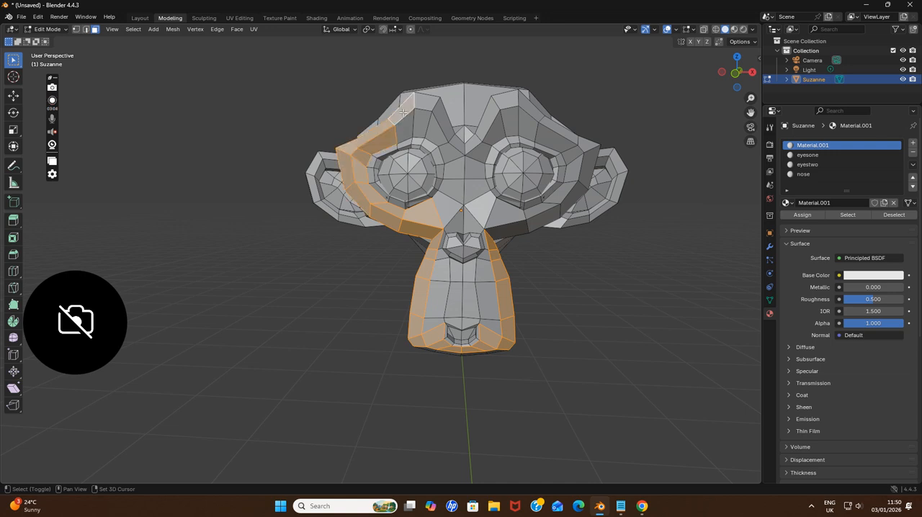
Add the right brow faces and those between the monkey's right eye and nose bridge to the selection
left_click(408, 129, "shift")
left_click(425, 103, "shift")
left_click(421, 126, "shift")
left_click(444, 124, "shift")
left_click(439, 135, "shift")
left_click(458, 145, "shift")
left_click(452, 154, "shift")
left_click(453, 174, "shift")
left_click(453, 192, "shift")
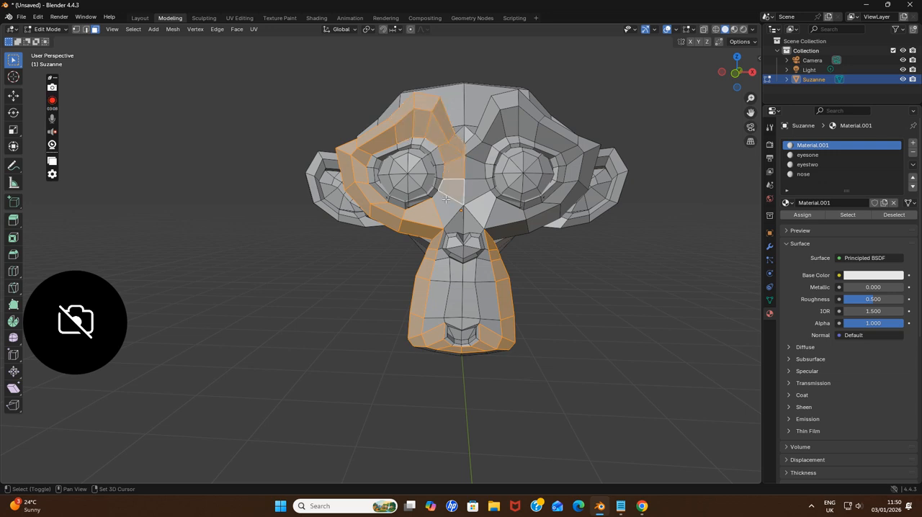
left_click(443, 216, "shift")
Add the faces on the inner side of the monkey's left eye and along its left brow to the selection
left_click(484, 205, "shift")
left_click(477, 174, "shift")
left_click(480, 155, "shift")
left_click(473, 142, "shift")
left_click(483, 128, "shift")
left_click(493, 128, "shift")
left_click(511, 93, "shift")
left_click(510, 123, "shift")
left_click(524, 107, "shift")
left_click(533, 124, "shift")
Extend the selection around the outer side of the monkey's left eye and along the cheek below it
left_click(551, 137, "shift")
left_click(586, 145, "shift")
left_click(571, 155, "shift")
left_click(587, 169, "shift")
left_click(577, 173, "shift")
left_click(575, 192, "shift")
left_click(565, 206, "shift")
left_click(552, 210, "shift")
left_click(541, 222, "shift")
left_click(508, 225, "shift")
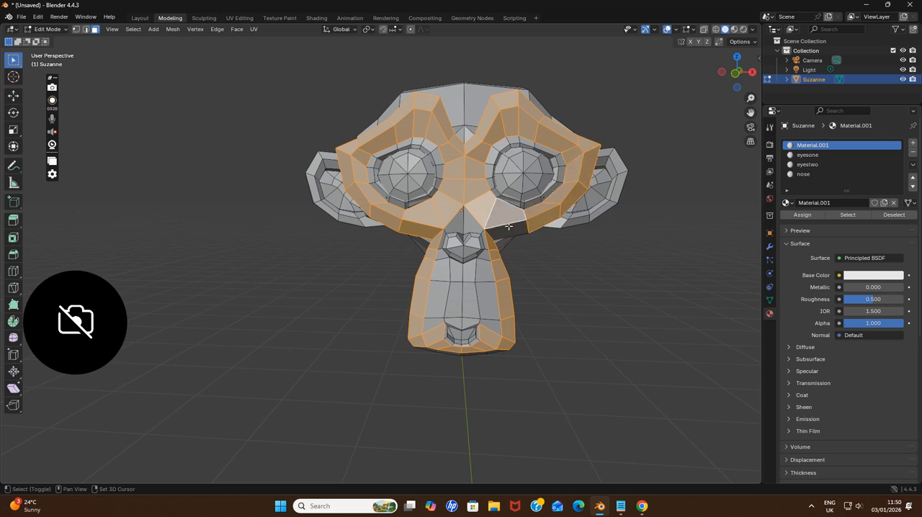
left_click(510, 230, "shift")
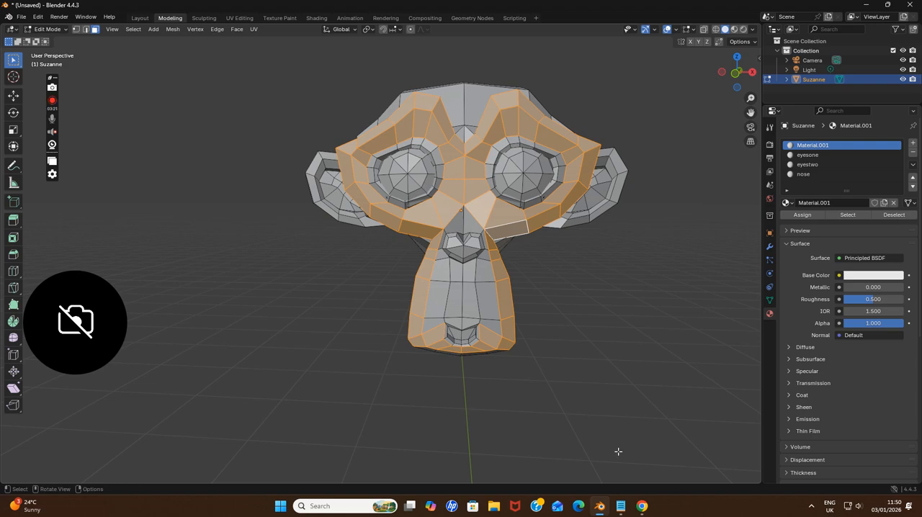
Check the photos in Chrome, and in Blender add a fifth material named face and assign it to the selected faces
left_click(642, 506)
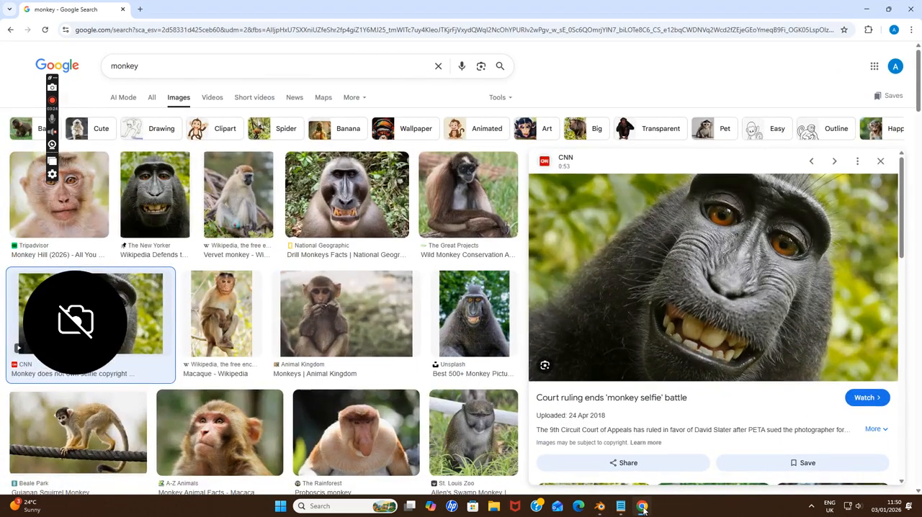
left_click(642, 506)
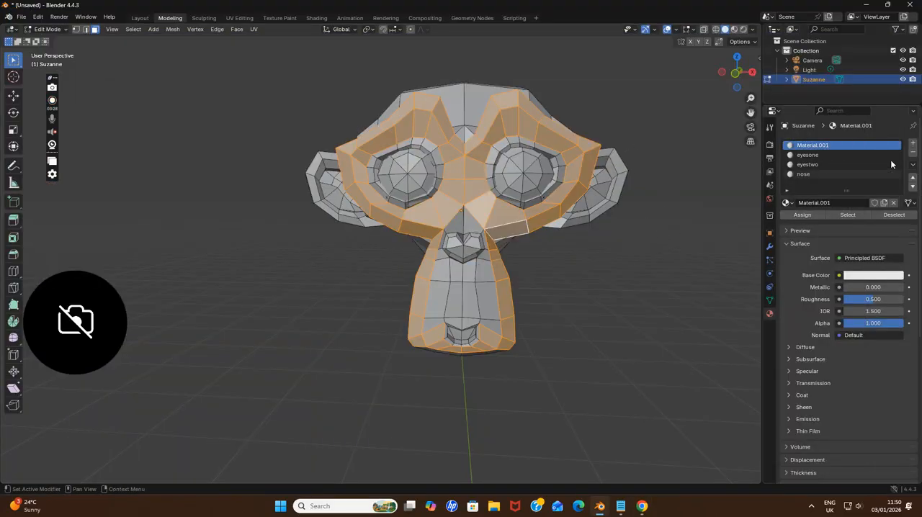
left_click(912, 143)
left_click(811, 202)
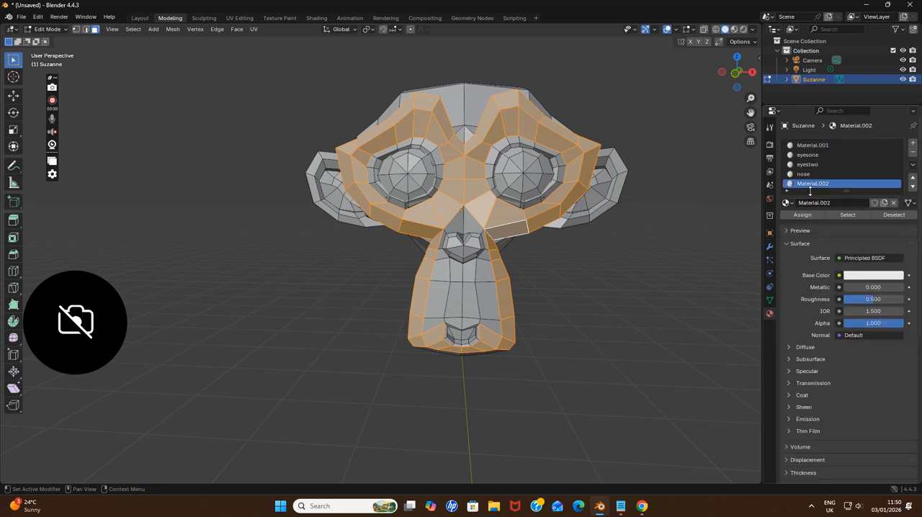
double_click(835, 202)
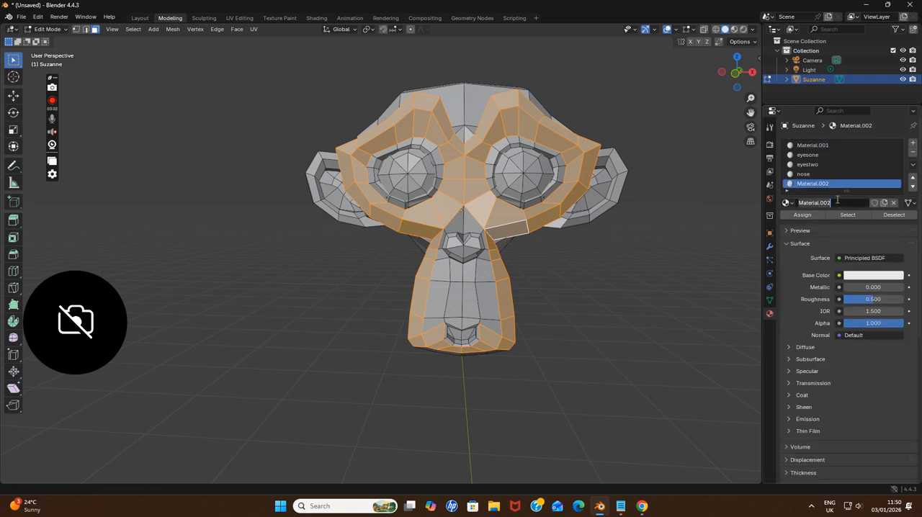
key("BackSpace")
key("Return")
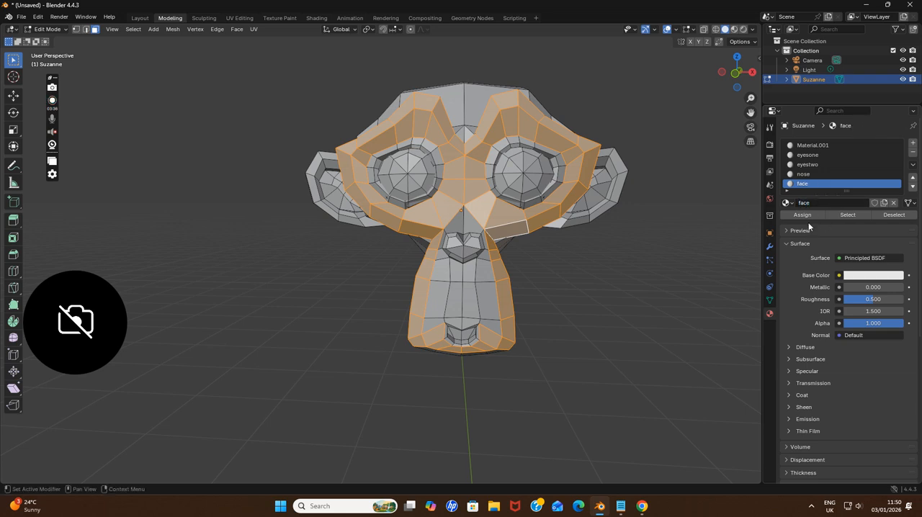
left_click(810, 218)
Check the monkey photos in Chrome again and clear the face selection in Blender
left_click(642, 507)
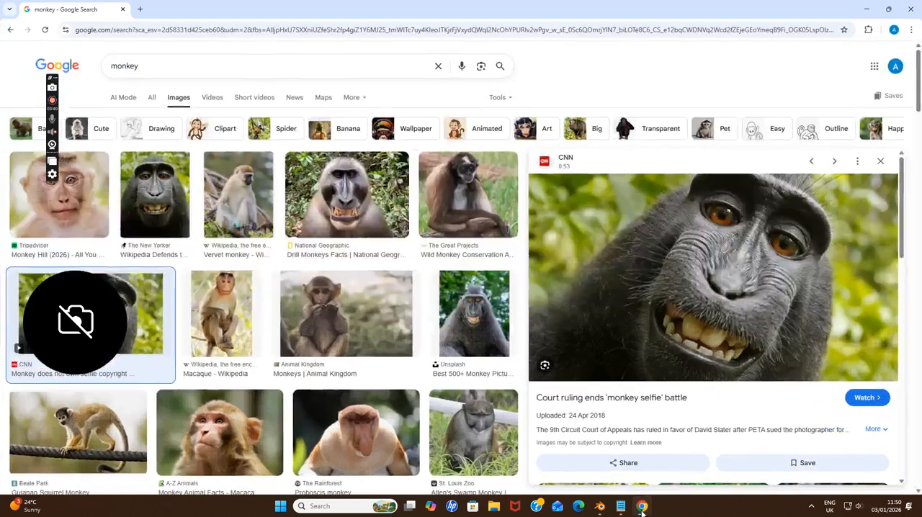
left_click(642, 507)
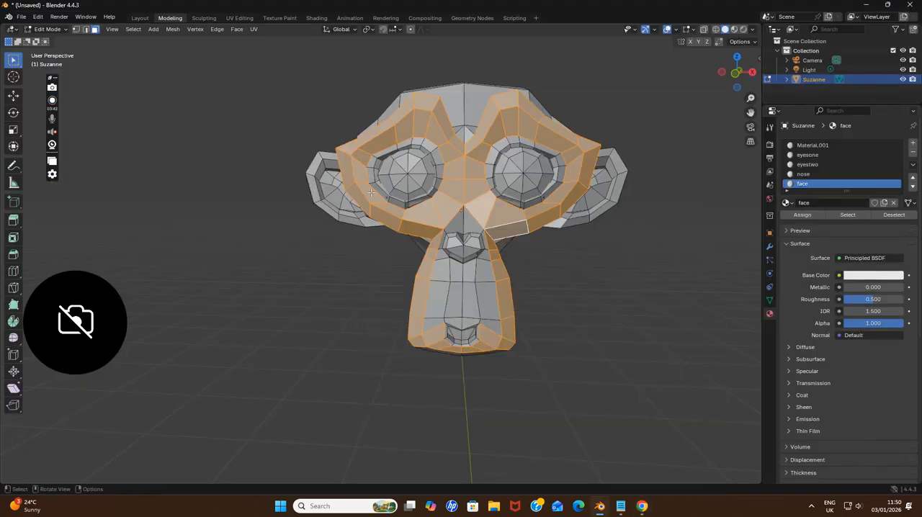
left_click(501, 276)
middle_click_drag(540, 273, 554, 280)
left_click(555, 280)
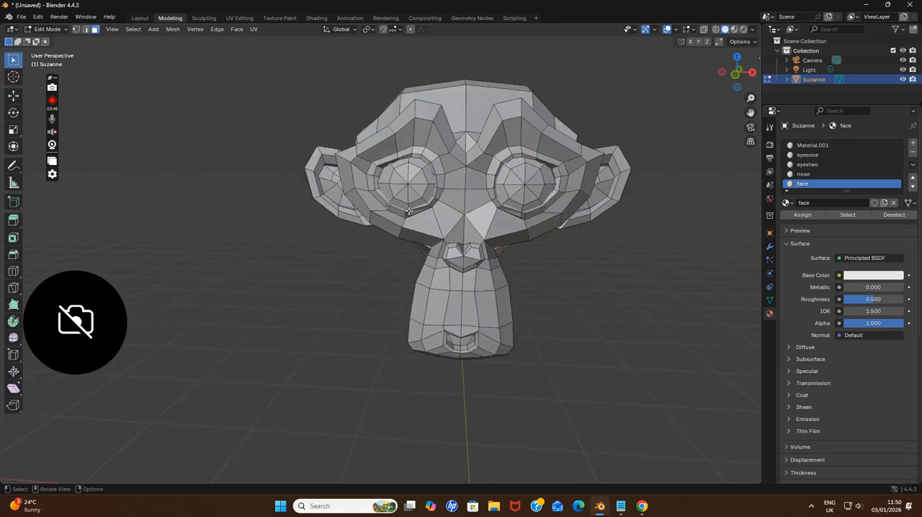
Select the faces along the upper and inner rim of the monkey's right eye socket
left_click(386, 159, "shift")
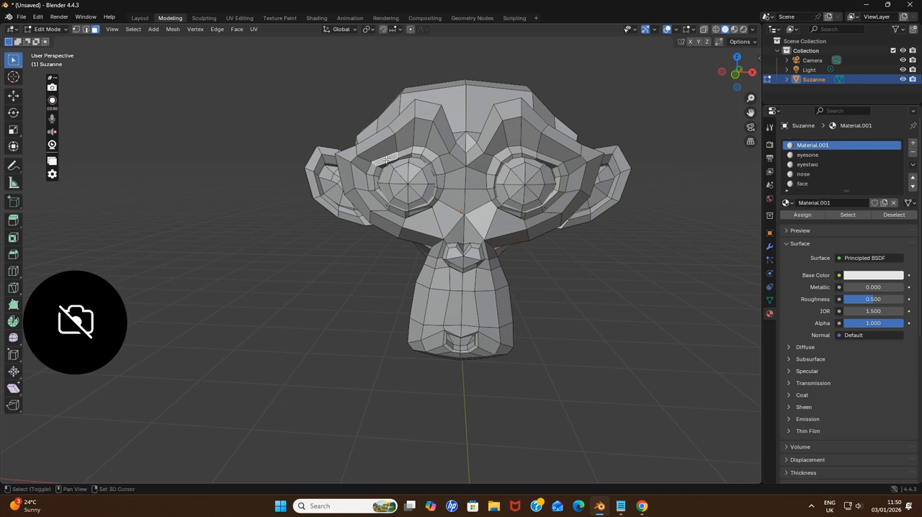
left_click(415, 153, "shift")
left_click(416, 156, "shift")
left_click(434, 157, "shift")
left_click(430, 161, "shift")
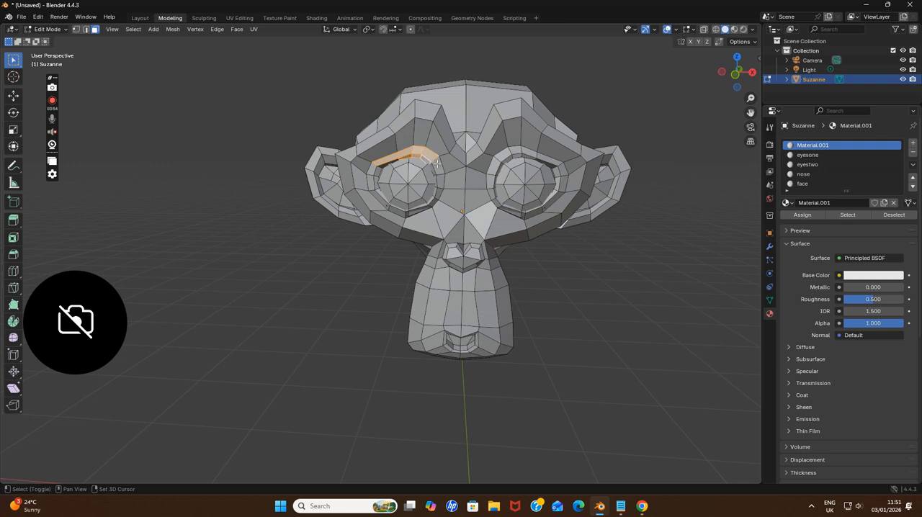
left_click(431, 167, "shift")
key("alt+a")
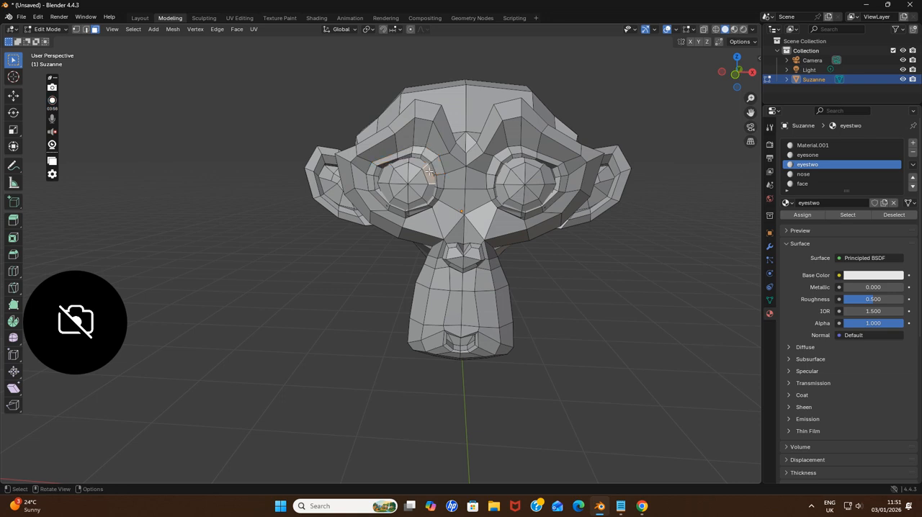
key("ctrl+z")
left_click(435, 173, "shift")
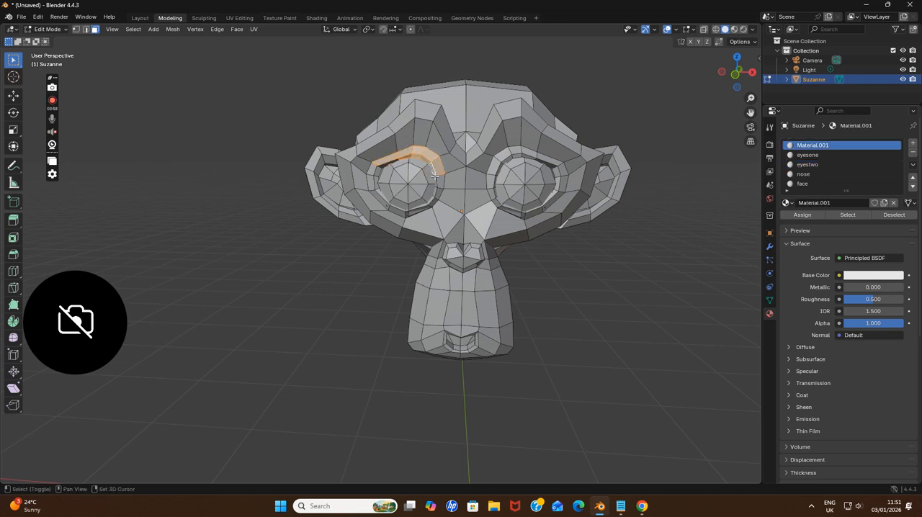
Complete the selected ring around the monkey's right eye socket with its lower, outer and recessed rim faces
left_click(437, 180, "ctrl")
left_click(423, 209, "ctrl")
left_click(396, 210, "ctrl")
left_click(373, 189, "ctrl")
left_click(376, 172, "ctrl")
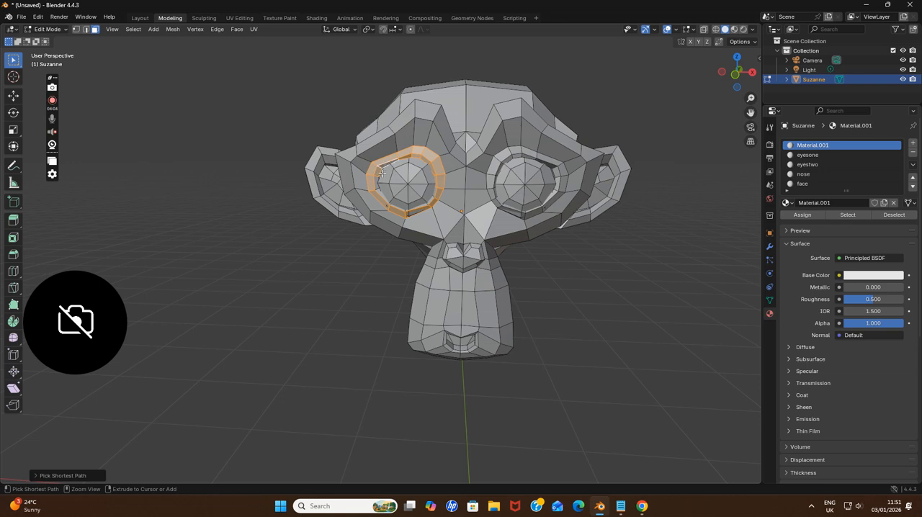
left_click(377, 184, "ctrl")
left_click(415, 207, "ctrl")
left_click(420, 205, "ctrl")
left_click(412, 210, "ctrl")
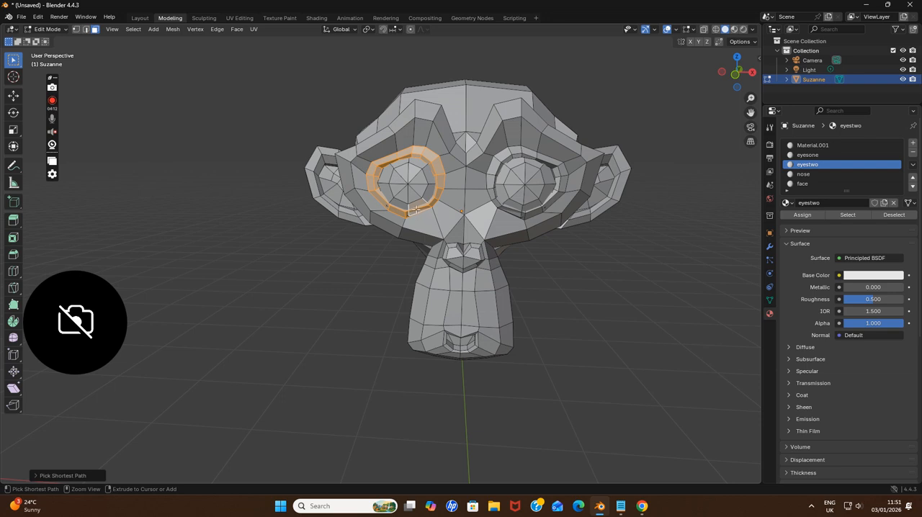
left_click(416, 209, "ctrl")
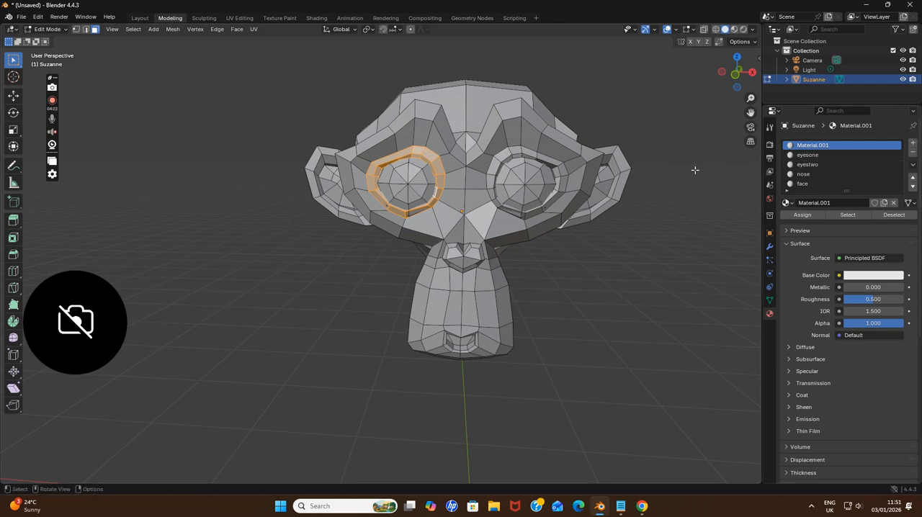
Add the inner and upper rim faces of the monkey's left eye socket to the selection as a shortest path
left_click(494, 169, "ctrl")
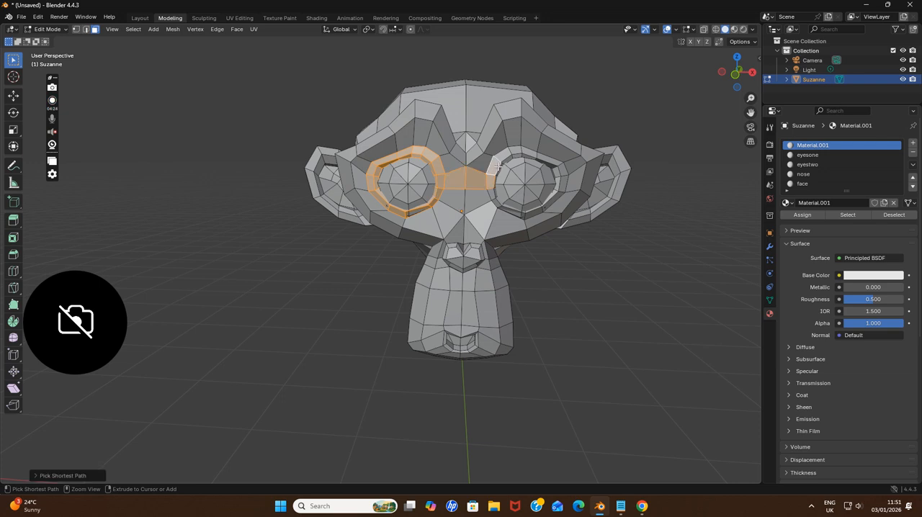
key("ctrl+z")
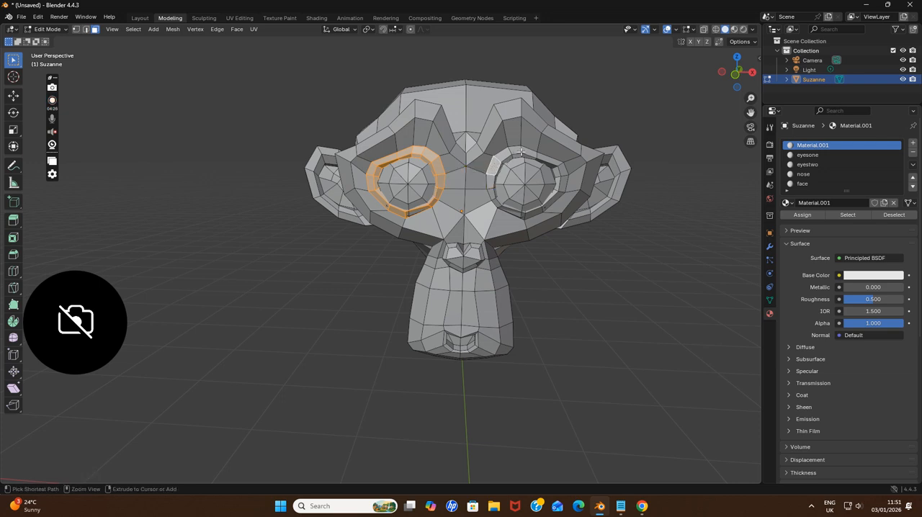
left_click(513, 150, "ctrl")
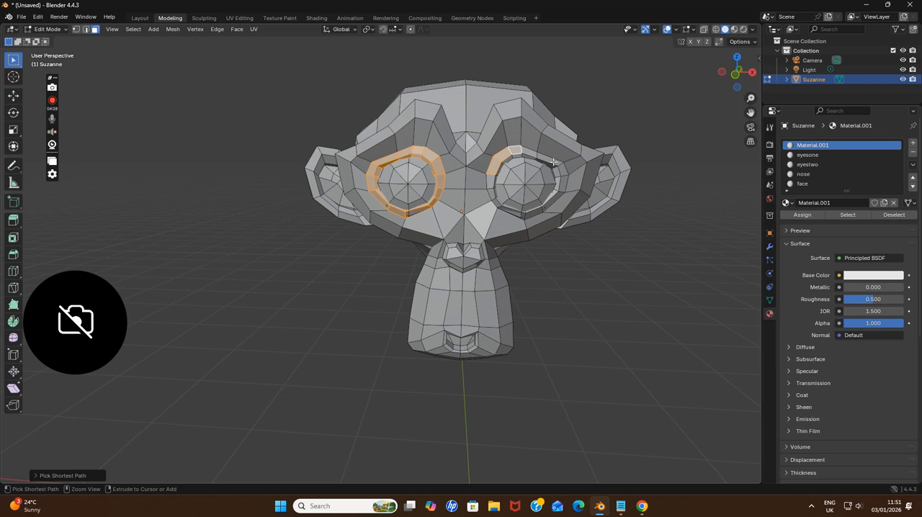
Switch to Notepad and write "press control then select two points" as the first line of a note
left_click(620, 506)
type("press control then")
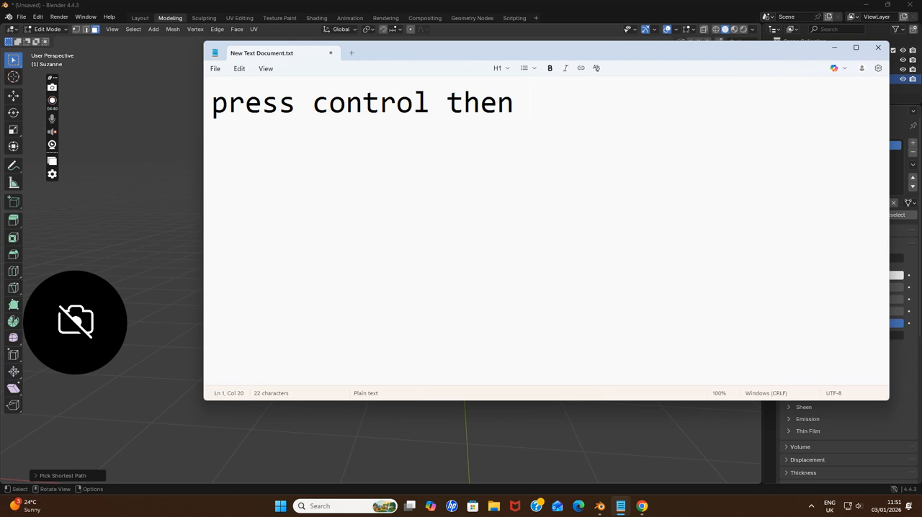
type("select two points")
key("Return")
Add a second line to the note reading "so that control knows what is the next"
type("so")
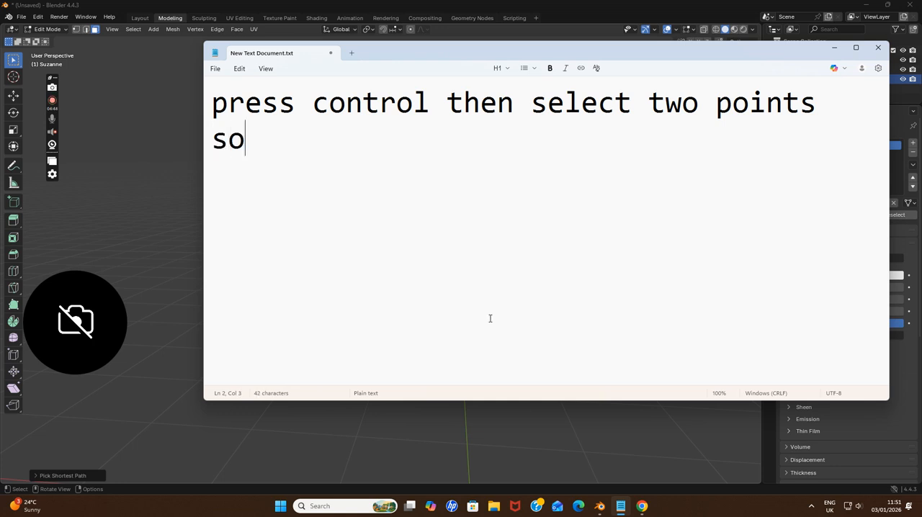
type(" that control k")
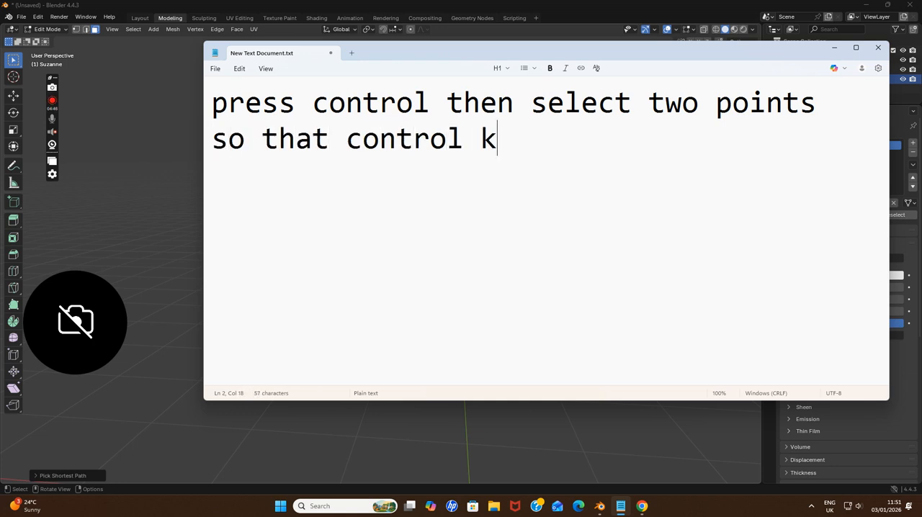
type("nows what si t")
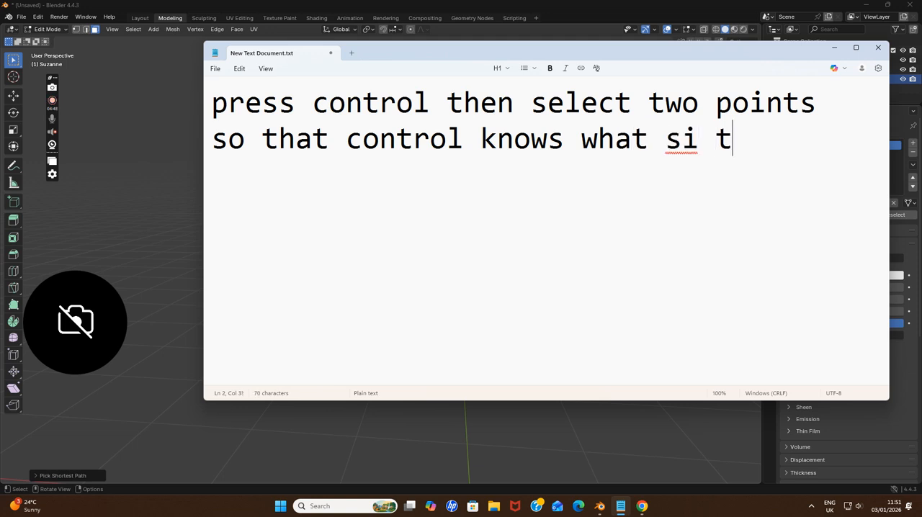
key("BackSpace")
key("BackSpace")
key("BackSpace")
key("BackSpace")
type("is the ")
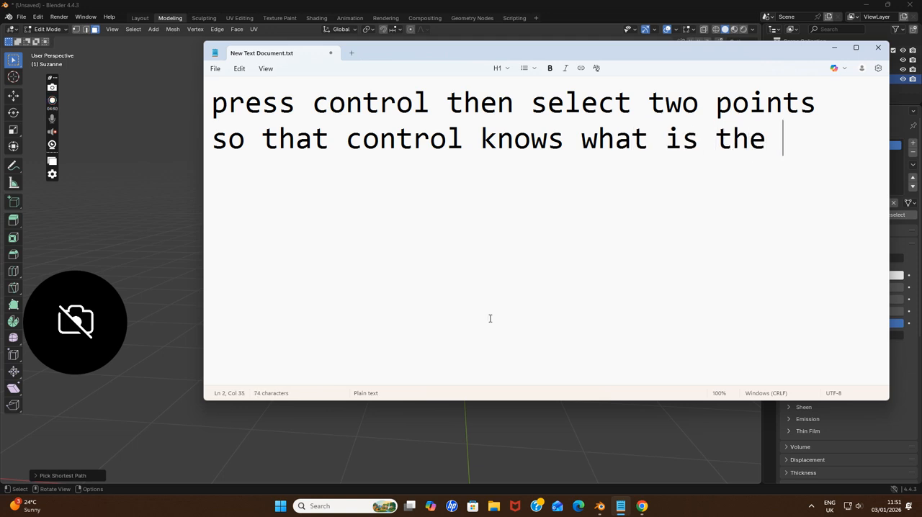
type("next")
key("Return")
Finish the note with "point then select far away to select" and, on a new line, "multiple things together"
type("point then s")
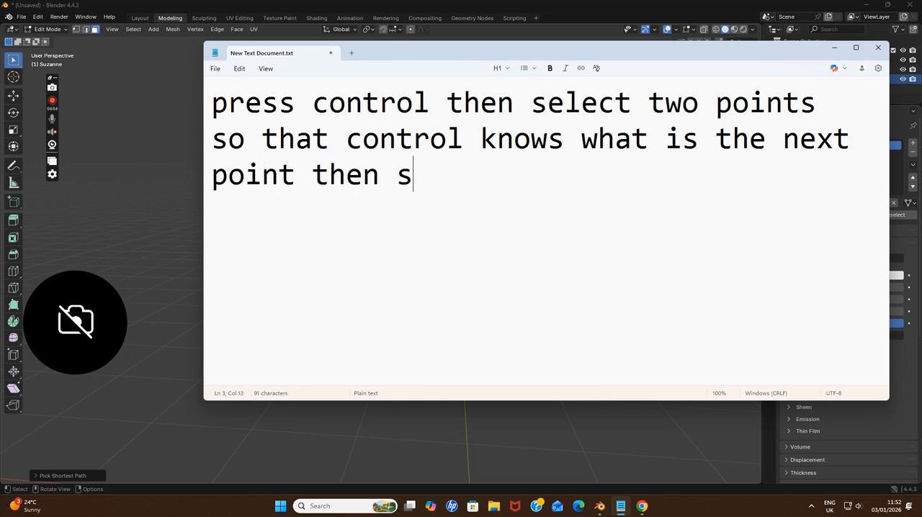
type("elect far ")
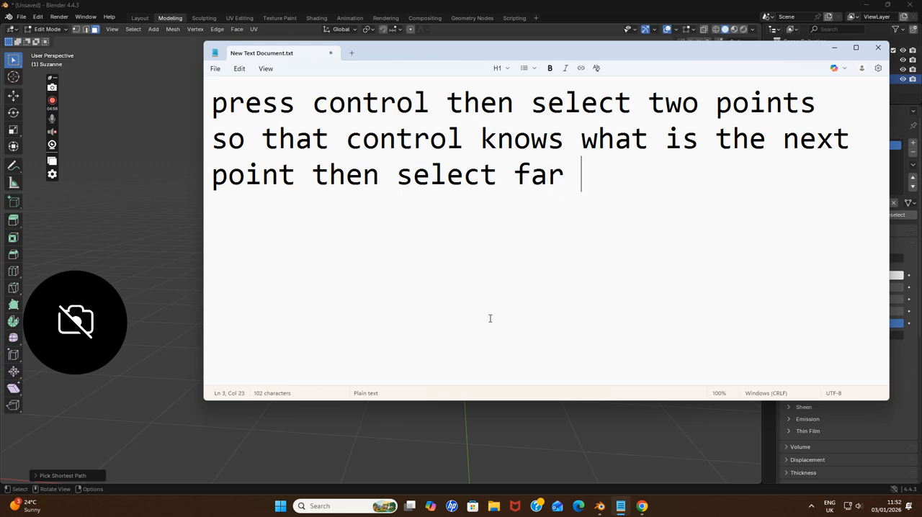
type("away to ")
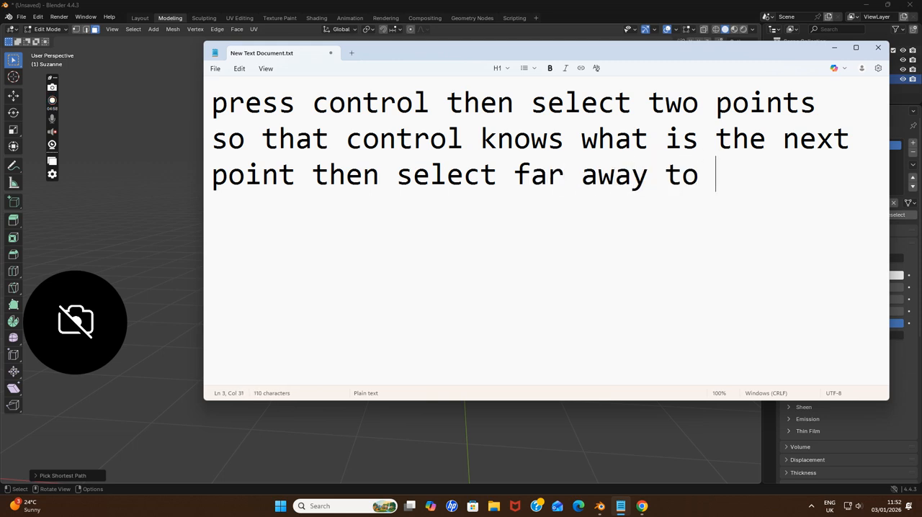
type("select")
key("Return")
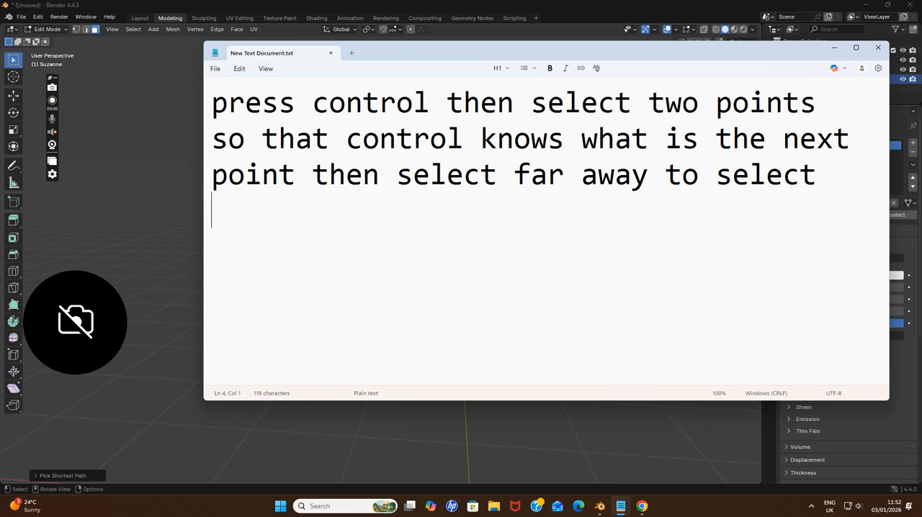
type("multiple thing")
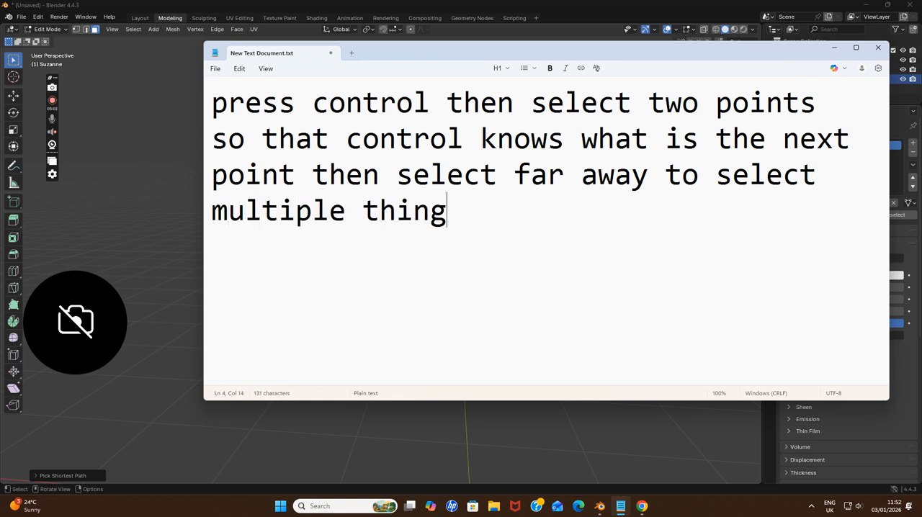
type("s together")
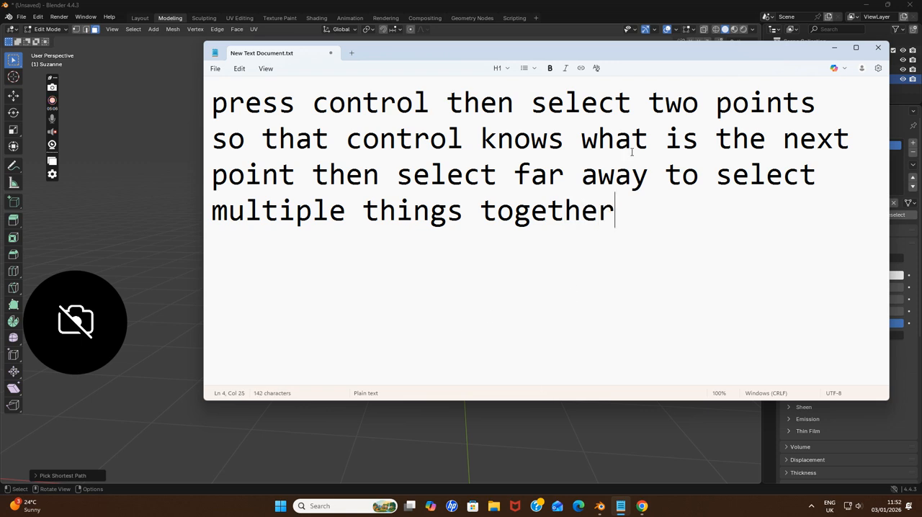
Delete the whole note about shortest-path selection and return to Blender
left_click_drag(618, 234, 117, 64)
key("BackSpace")
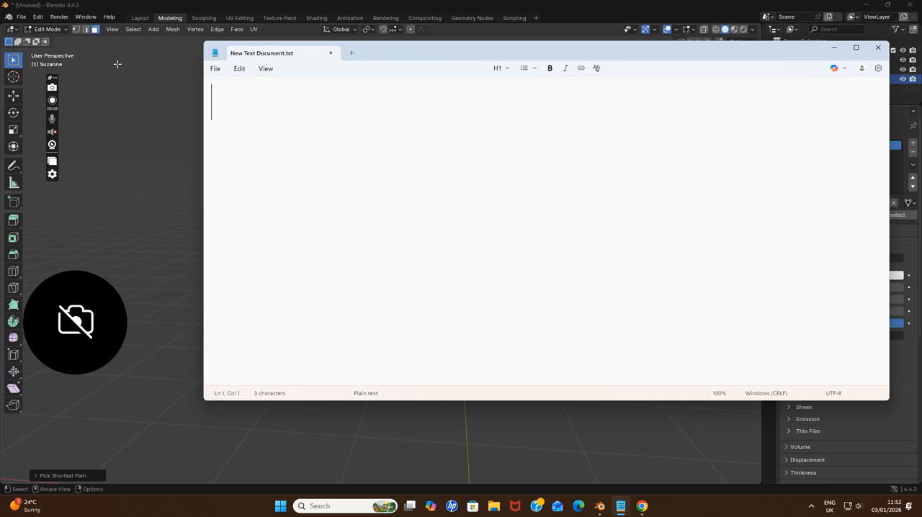
left_click(833, 47)
Extend the shortest-path selection along the outer, lower and inner rim faces to close the ring around the monkey's left eye socket
left_click(561, 171, "ctrl")
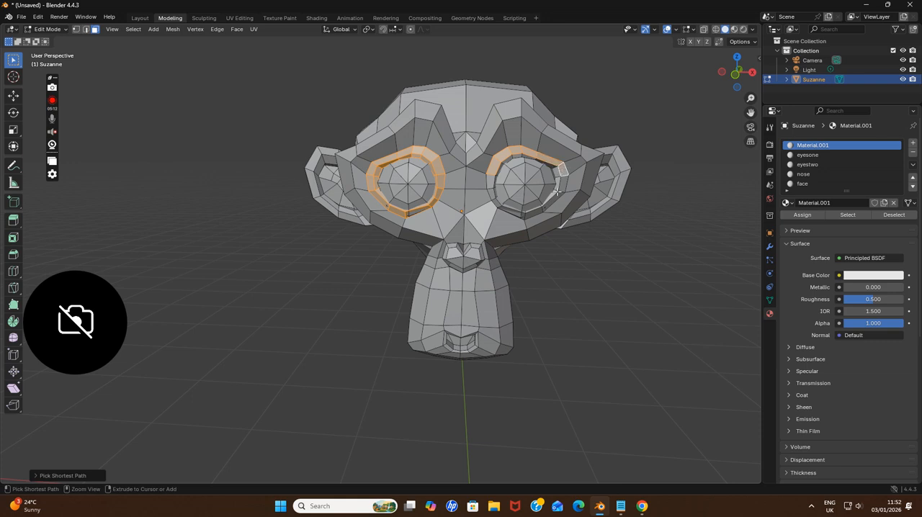
left_click(537, 211, "ctrl")
left_click(506, 210, "ctrl")
left_click(491, 183, "ctrl")
scroll(522, 167, "up", 2)
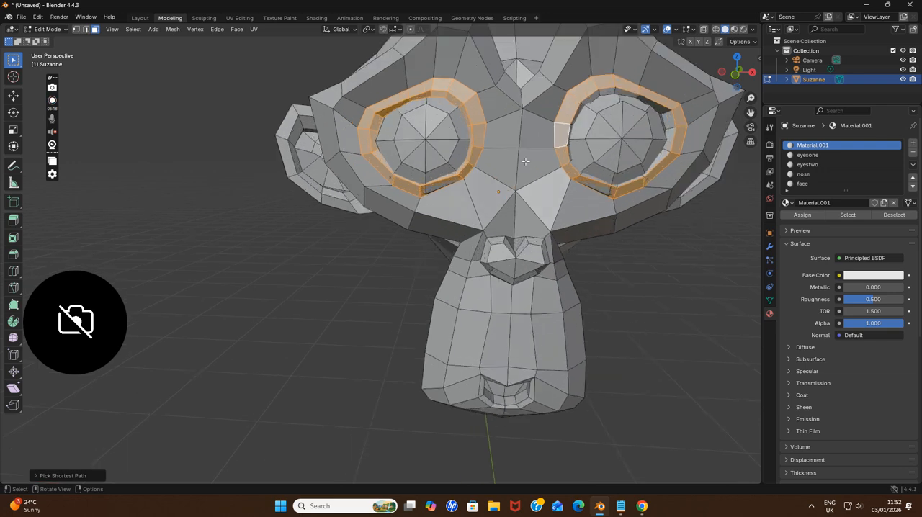
Add the recessed inner rim faces of the monkey's left eye socket to the selection, continuing from the top around to the bottom
scroll(540, 134, "down", 1)
left_click(534, 143, "ctrl")
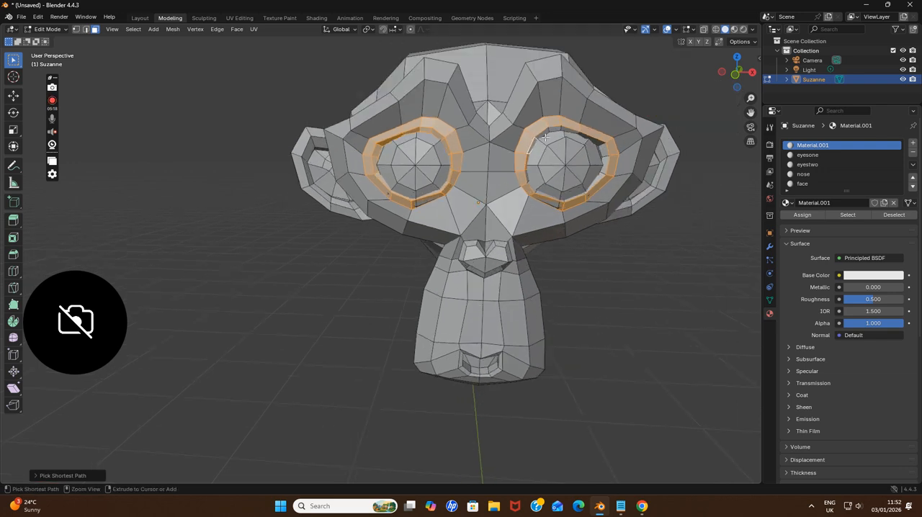
left_click(567, 131, "ctrl")
left_click(597, 142, "ctrl")
left_click(580, 196, "ctrl")
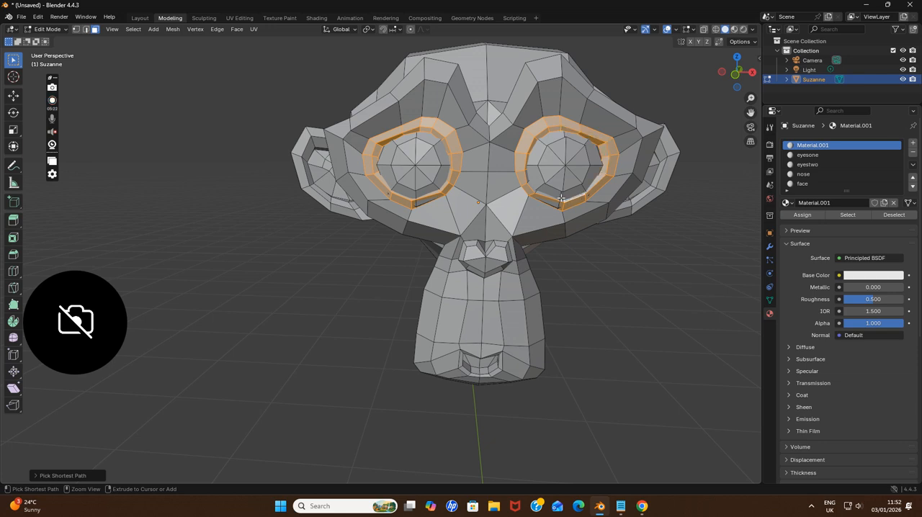
left_click(546, 203, "ctrl")
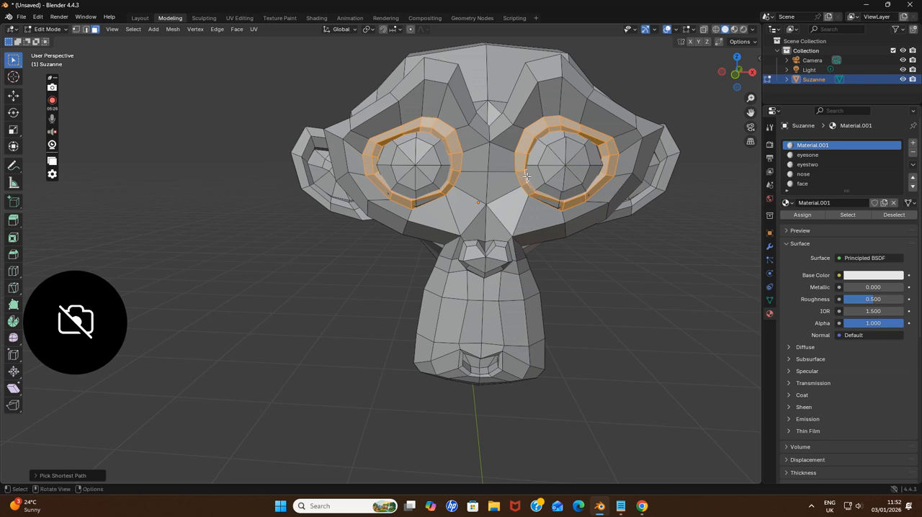
Create a new material named eyesbrow in its own slot and assign it to the selected eye socket rims
middle_click_drag(649, 242, 710, 113)
left_click_drag(751, 113, 711, 114)
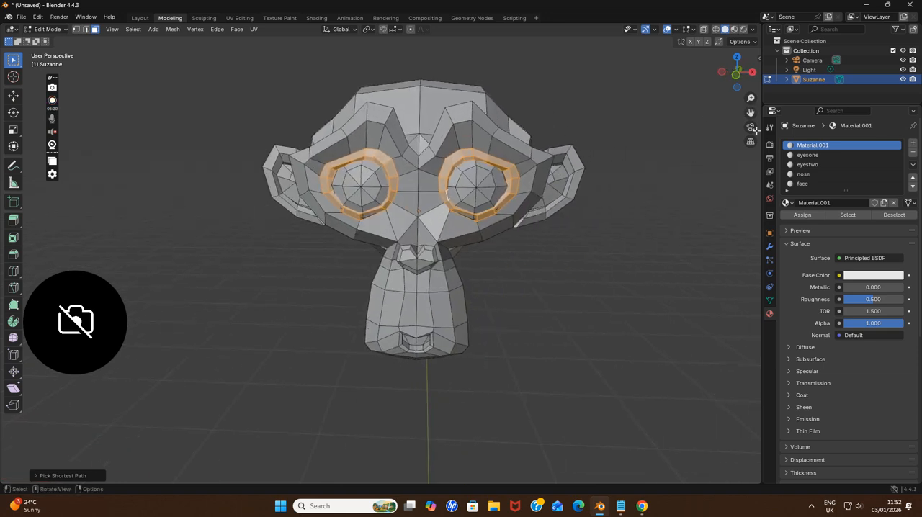
left_click(913, 145)
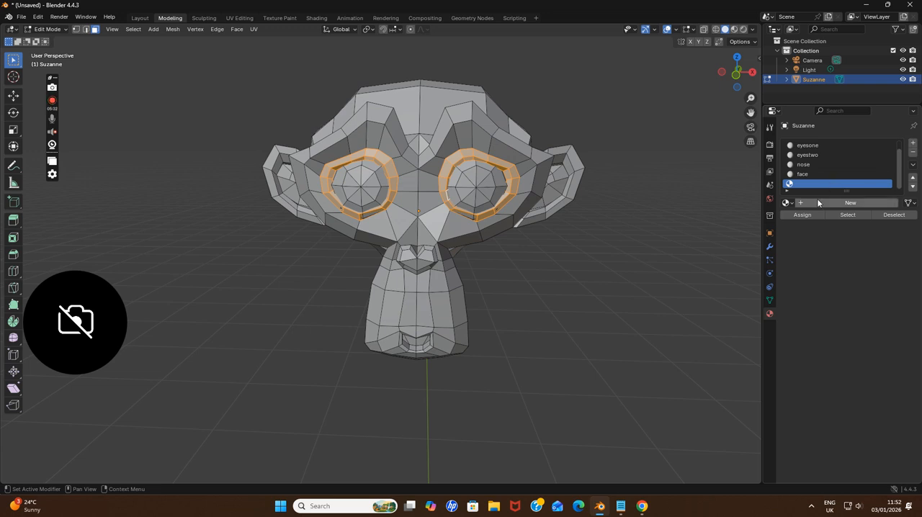
left_click(817, 201)
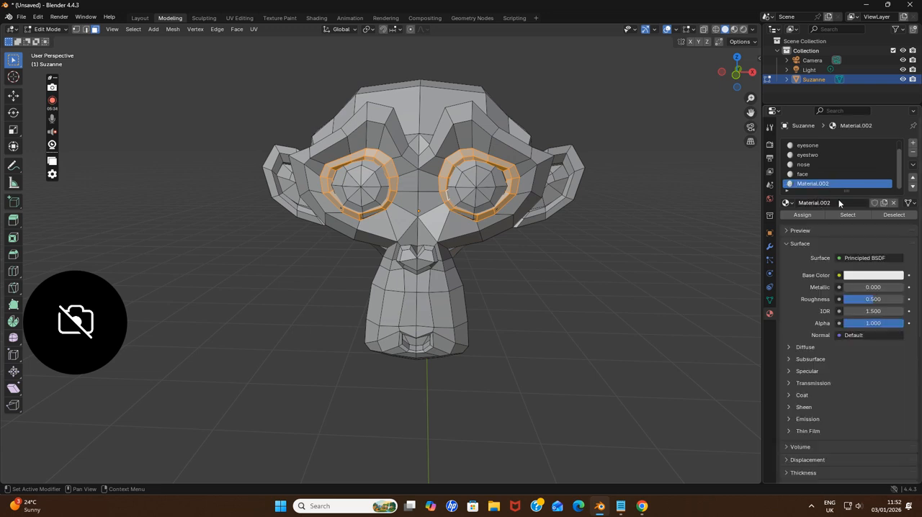
left_click(839, 203)
type("eyesbrow")
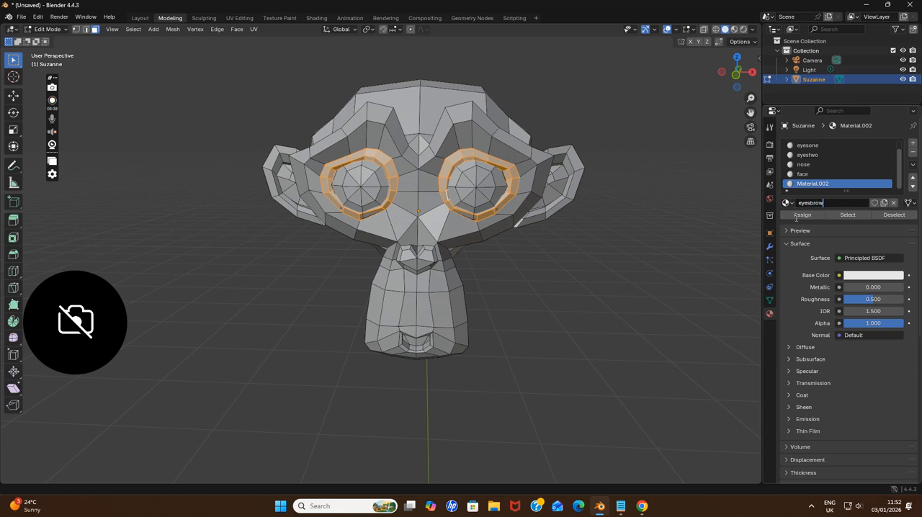
left_click(795, 218)
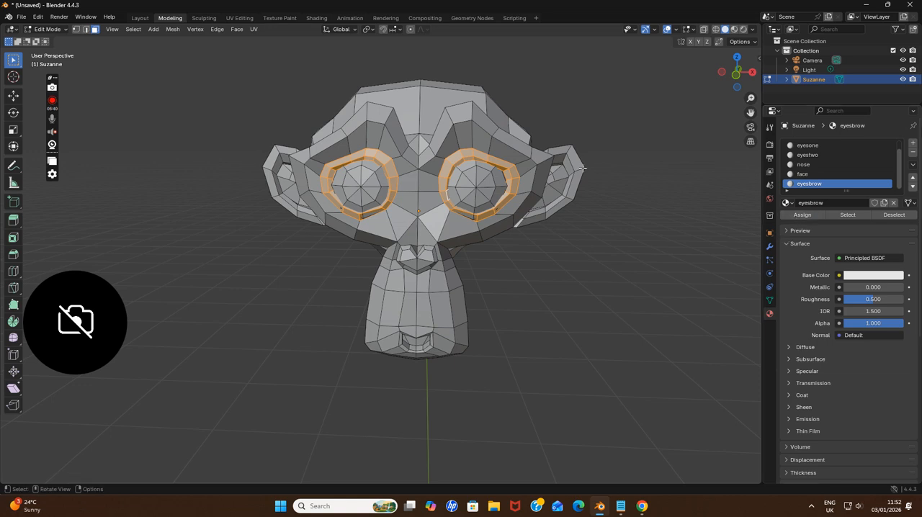
Write "ok lets paint" in the Notepad note and return to Blender
left_click(620, 506)
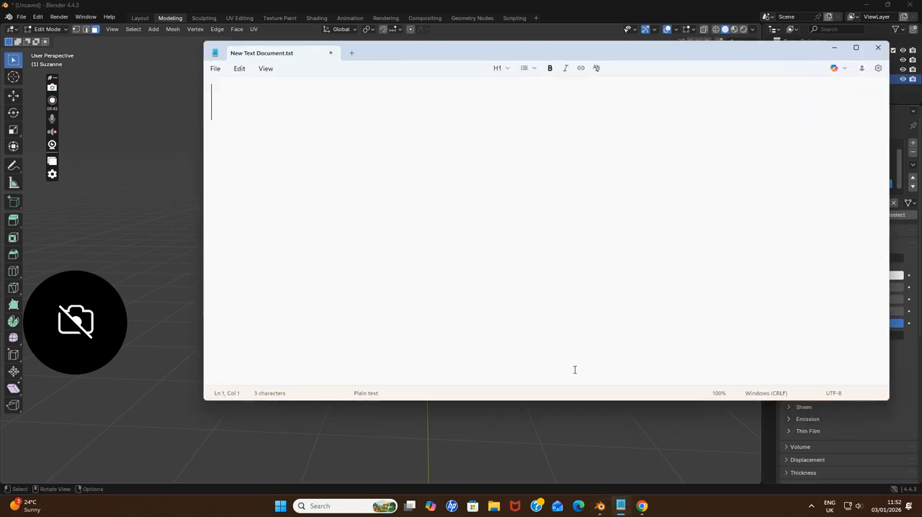
type("ok lets paint")
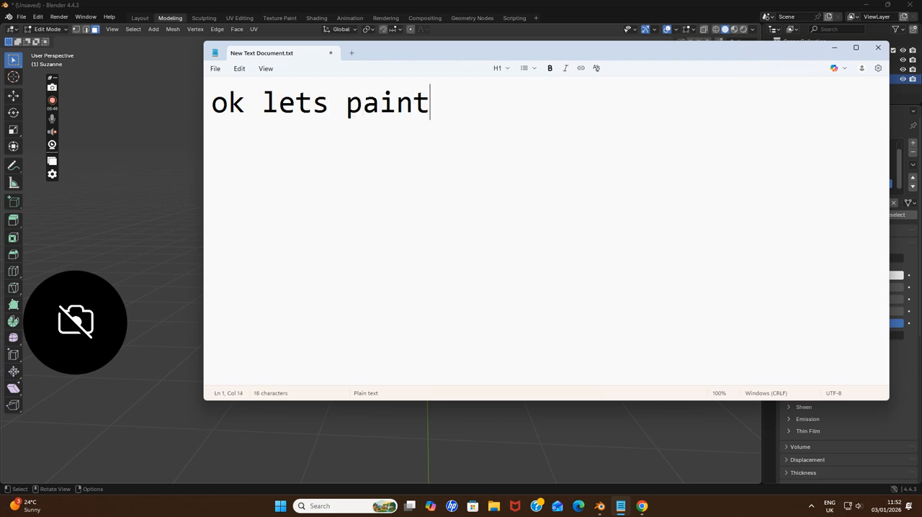
left_click(833, 48)
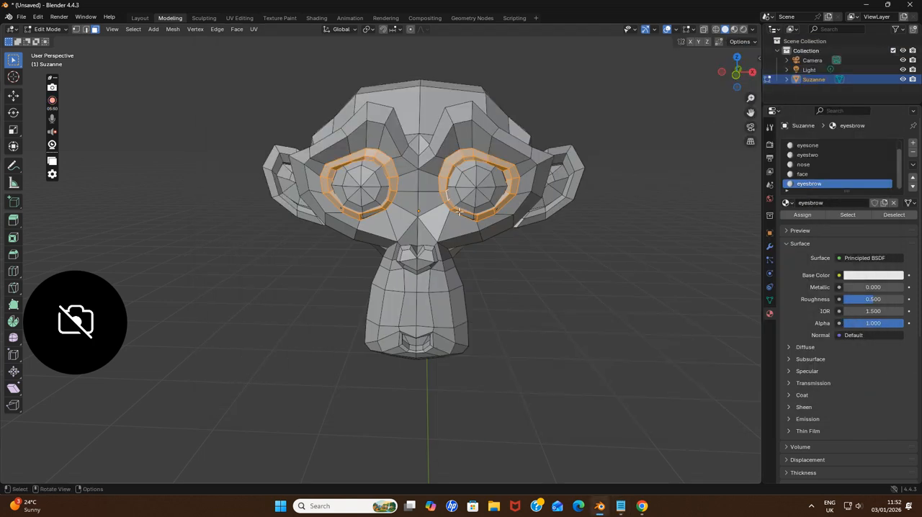
Clear the face selection and switch to the Texture Paint workspace with the monkey's face in view
left_click(553, 259)
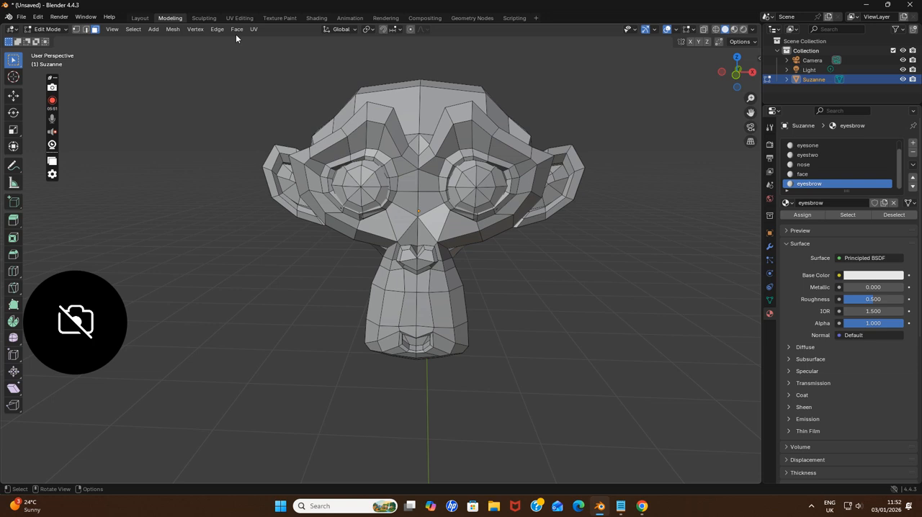
left_click(279, 18)
middle_click_drag(507, 153, 642, 173)
scroll(643, 174, "up", 3)
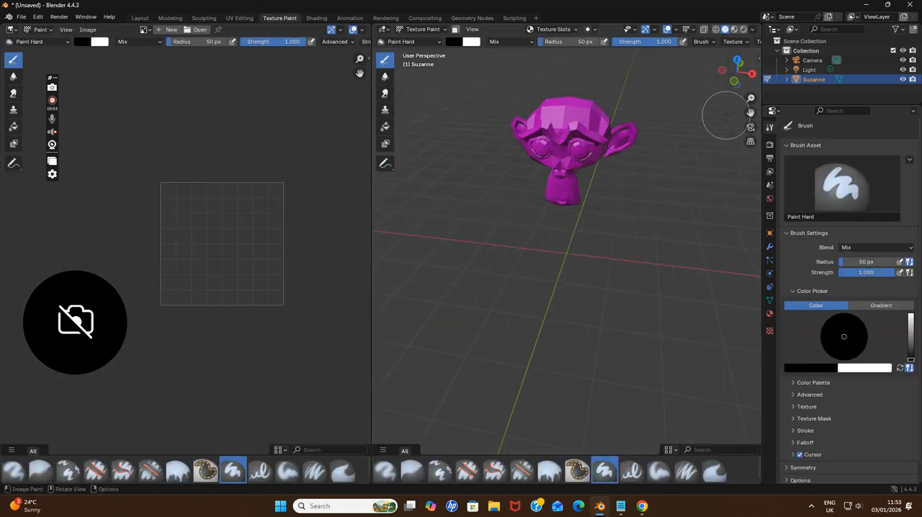
left_click_drag(750, 112, 721, 169)
scroll(640, 122, "up", 3)
middle_click_drag(642, 130, 669, 113)
scroll(669, 113, "up", 2)
scroll(668, 113, "down", 3)
left_click_drag(750, 113, 754, 114)
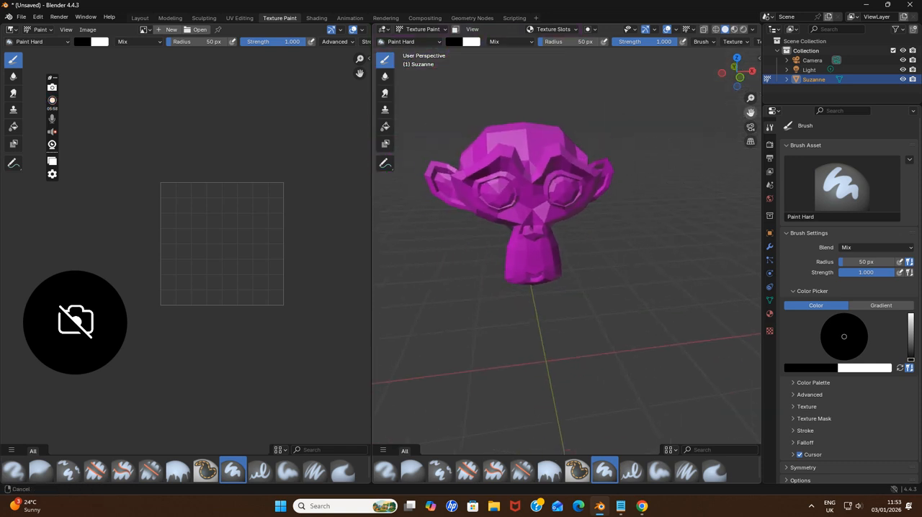
Add a blank 1024 × 1024 px Base Color paint slot to the eyesone material
left_click(552, 28)
left_click(553, 77)
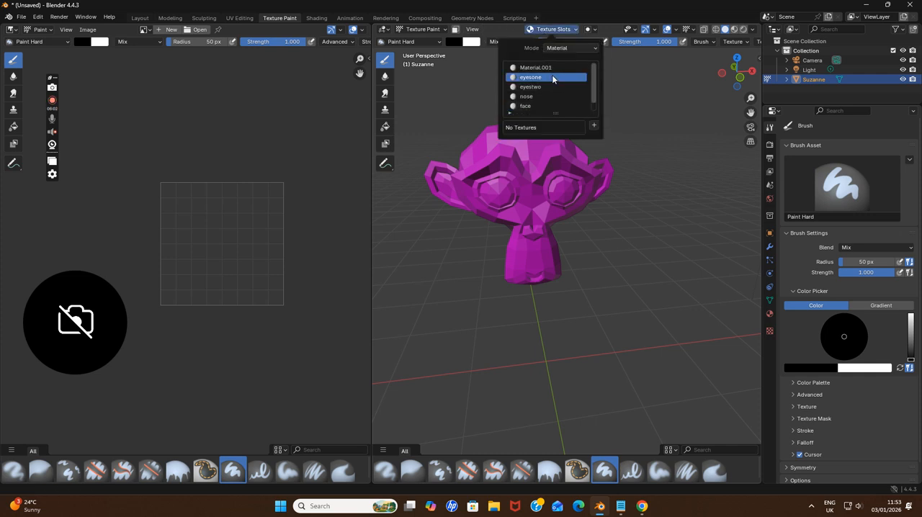
left_click(593, 126)
left_click(602, 136)
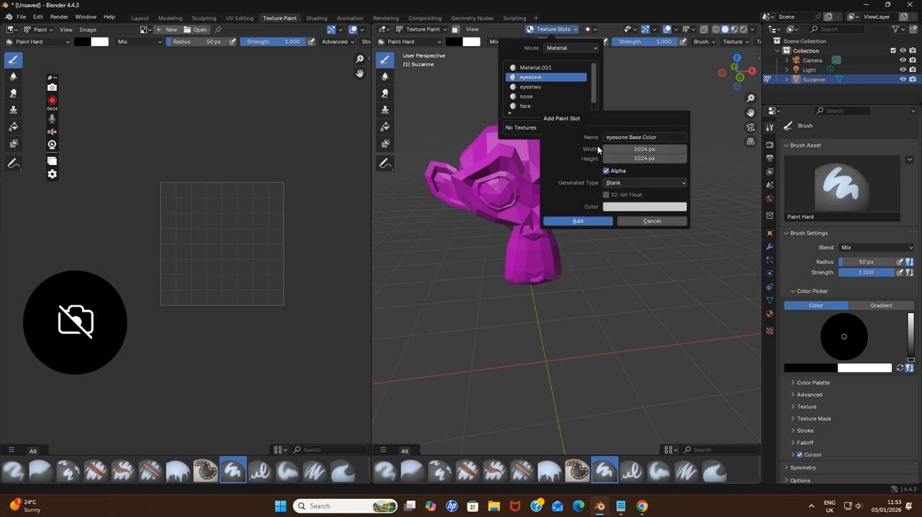
left_click(584, 224)
scroll(349, 205, "down", 1)
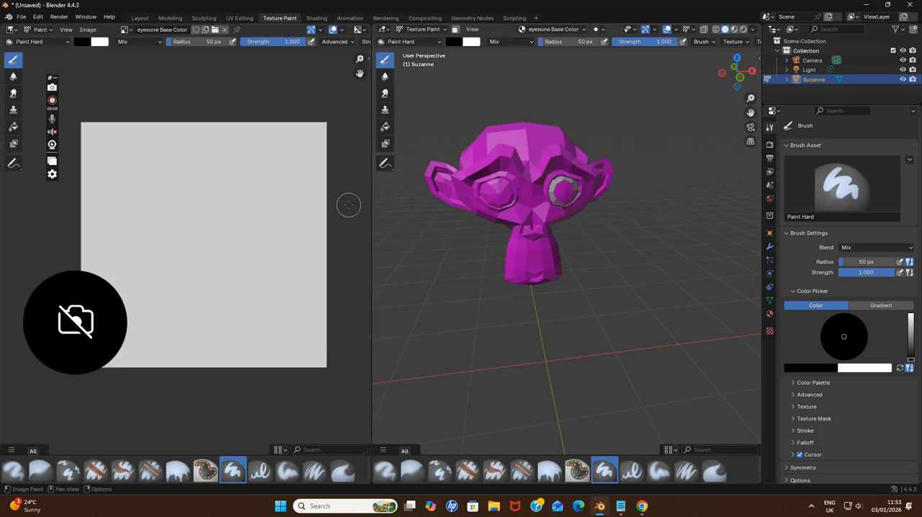
Examine the monkey's eyes from several angles to see which faces carry the new eyesone texture
left_click_drag(750, 114, 722, 126)
scroll(580, 147, "up", 3)
middle_click_drag(581, 147, 576, 155)
scroll(576, 155, "down", 4)
middle_click_drag(522, 171, 529, 165)
scroll(529, 166, "up", 3)
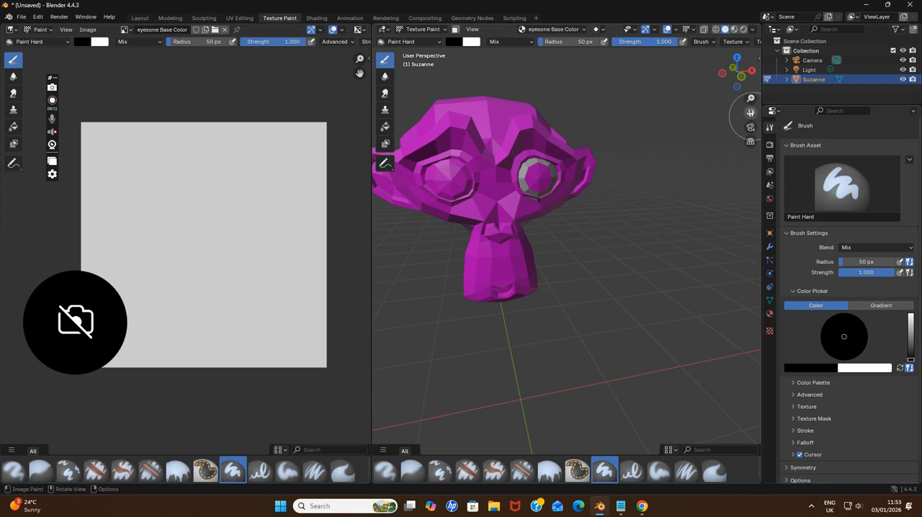
left_click_drag(751, 115, 812, 114)
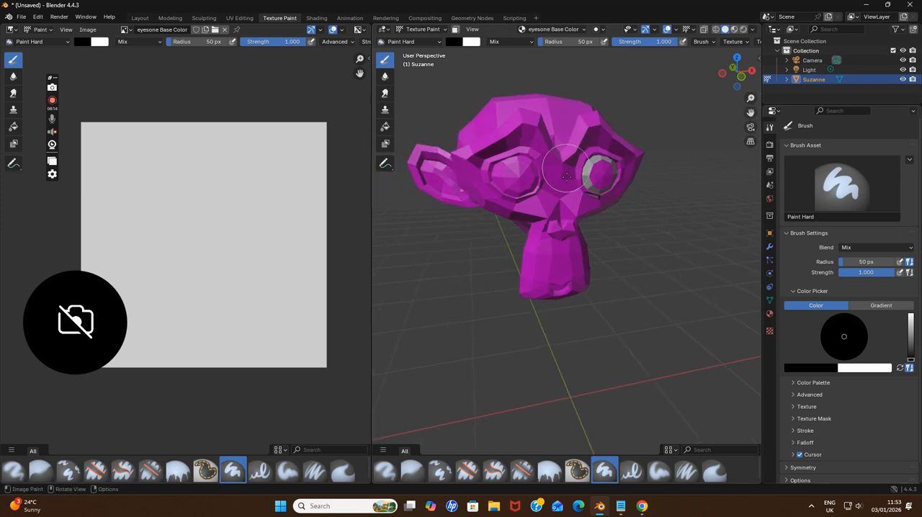
Switch to Notepad, replace the note with "ok I am gonna paint red" and return to Blender
left_click(620, 506)
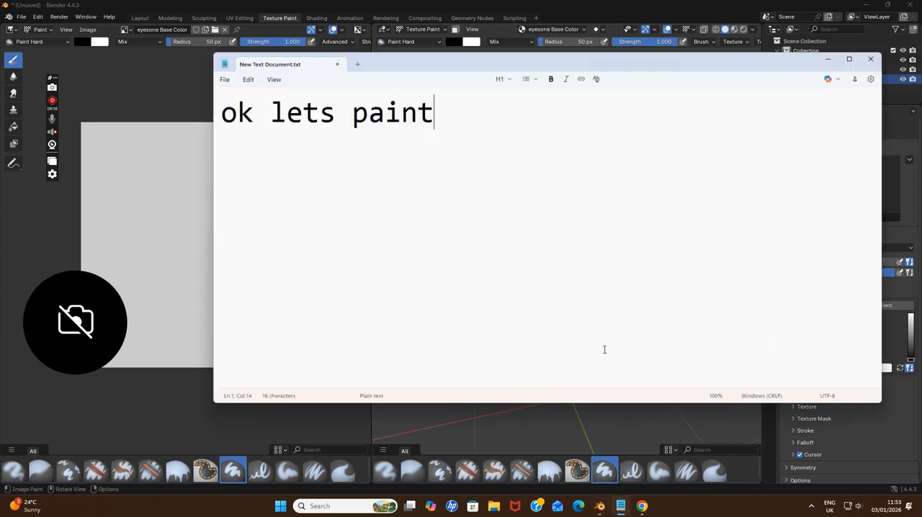
key("BackSpace")
key("BackSpace")
key("BackSpace")
key("BackSpace")
key("BackSpace")
key("BackSpace")
key("BackSpace")
key("BackSpace")
key("BackSpace")
key("BackSpace")
key("BackSpace")
key("BackSpace")
key("BackSpace")
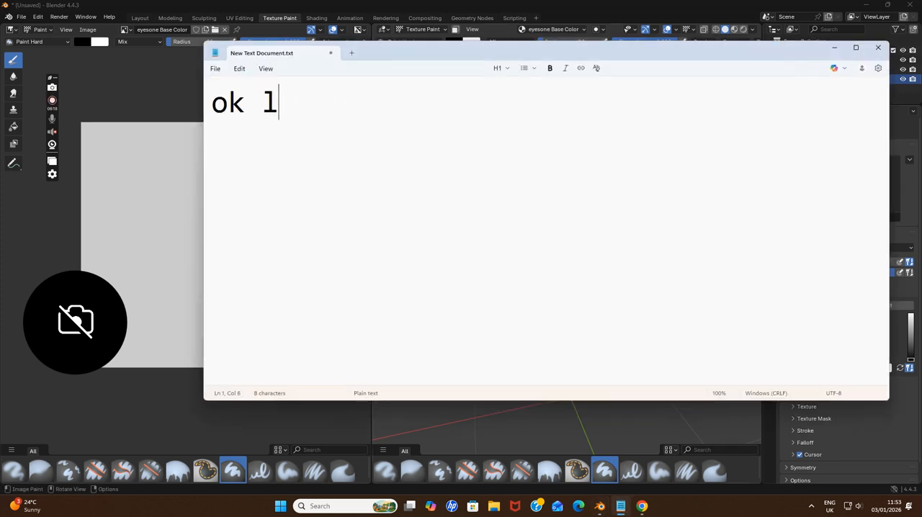
type("ok I am ")
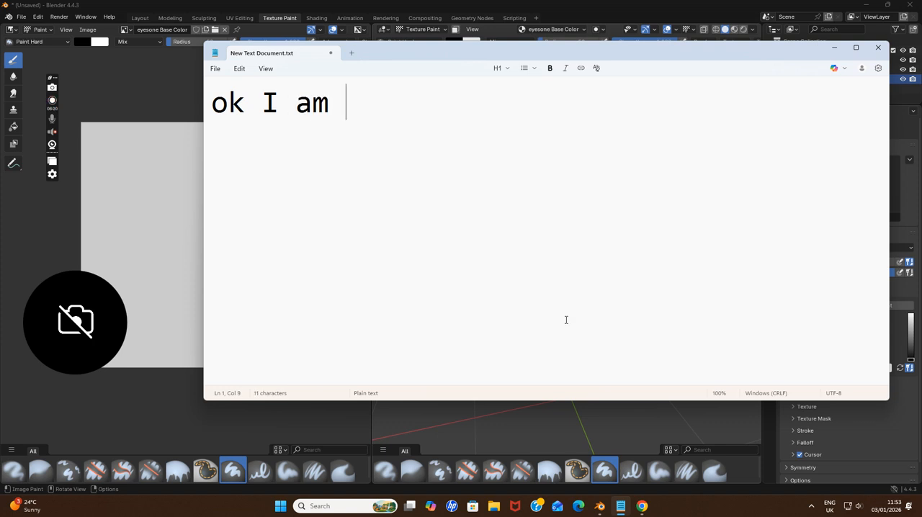
type("gonna paint red")
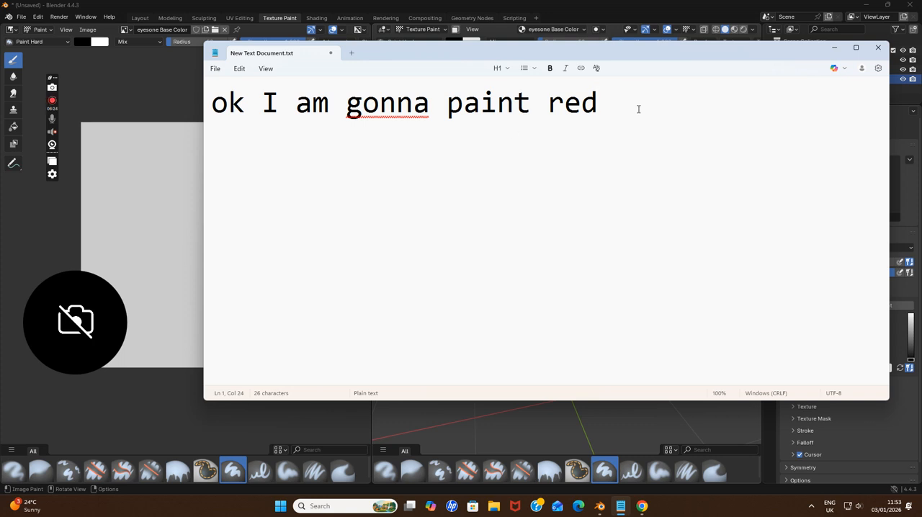
left_click(834, 49)
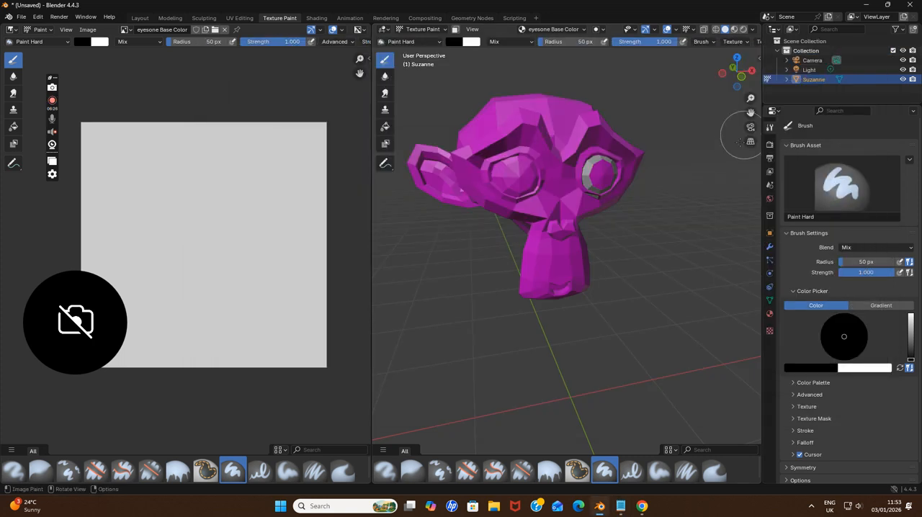
Set the brush colour to a bright orange-red with the monkey's eyes in close view
scroll(732, 122, "up", 5)
scroll(732, 122, "down", 1)
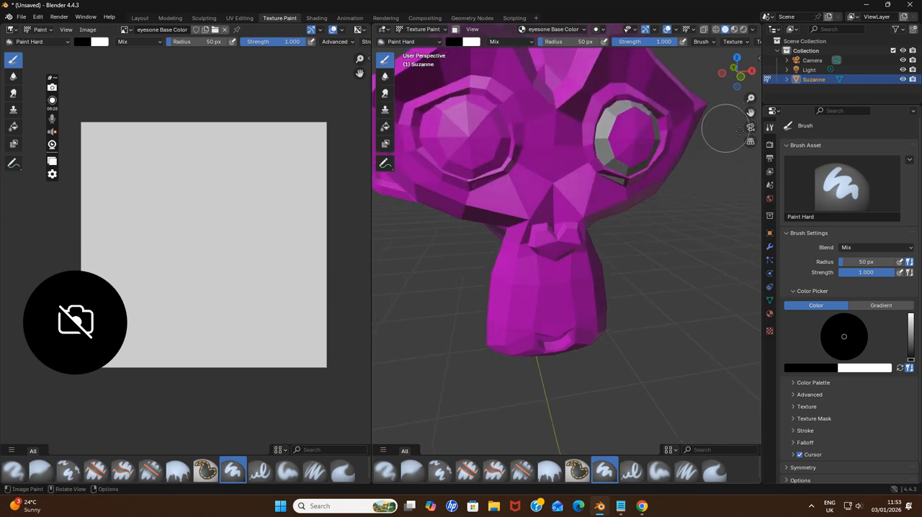
mouse_move(908, 357)
left_mouse_down()
mouse_move(874, 328)
mouse_move(841, 354)
left_mouse_up()
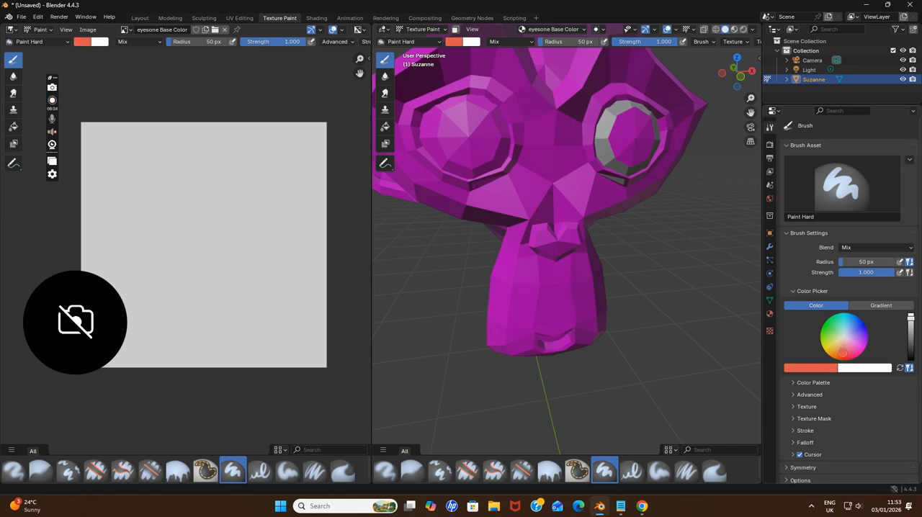
scroll(751, 240, "down", 4)
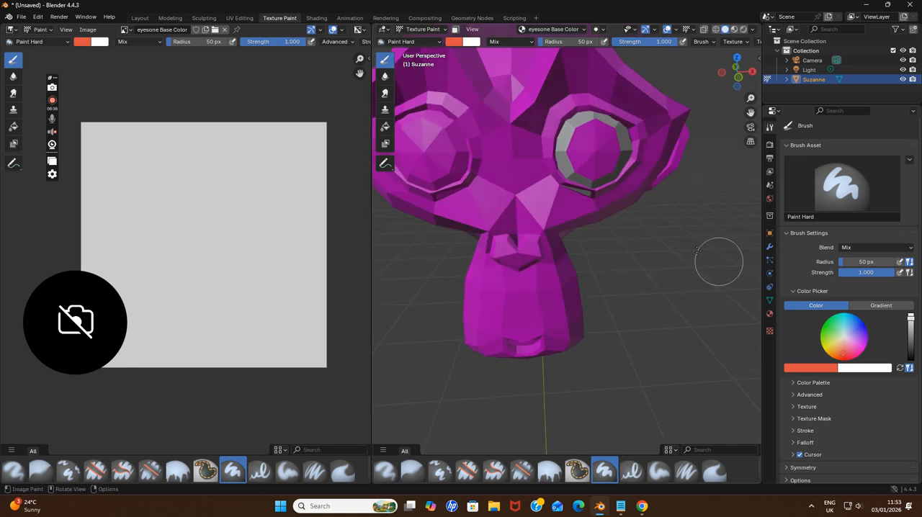
Reduce the brush radius to 29 px and paint the grey ring around the eye orange-red
scroll(633, 210, "up", 1)
key("f")
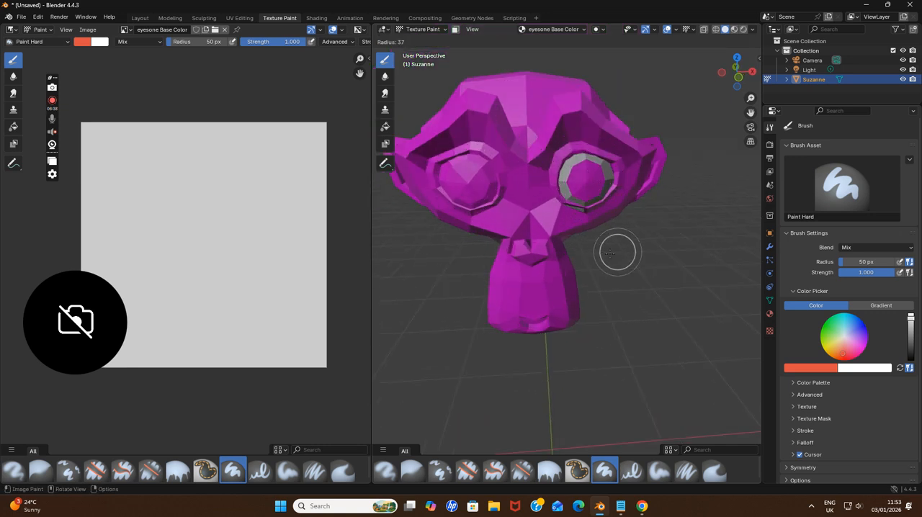
left_click(637, 252)
mouse_move(569, 190)
left_mouse_down()
mouse_move(567, 169)
mouse_move(608, 162)
mouse_move(597, 205)
mouse_move(565, 200)
left_mouse_up()
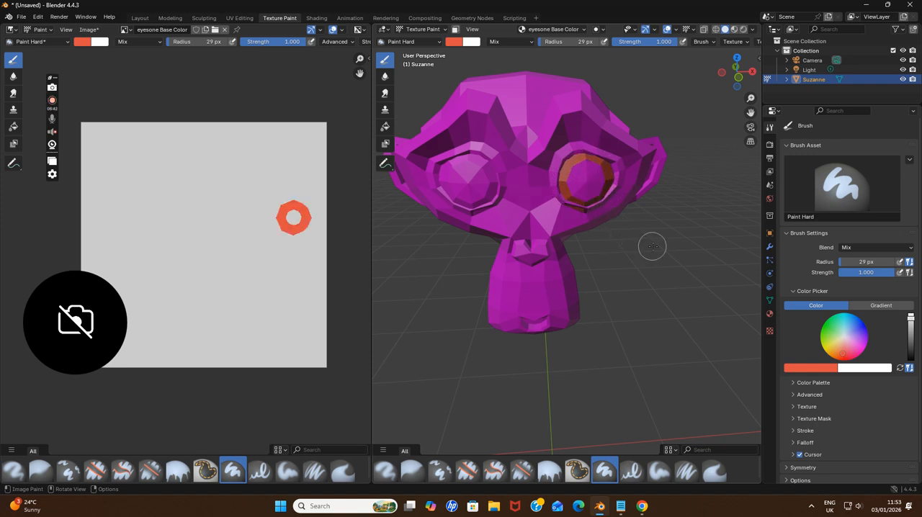
Replace the Notepad note with "now I am gonna use black color and darken blend mode to make dark red" and return to Blender
left_click(620, 506)
left_click_drag(601, 103, 195, 100)
type("now ")
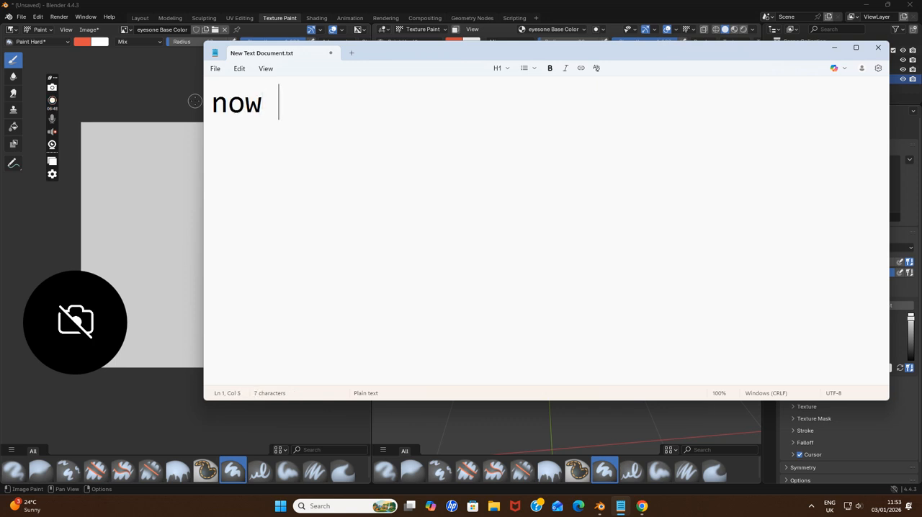
type("I am gonna use bl")
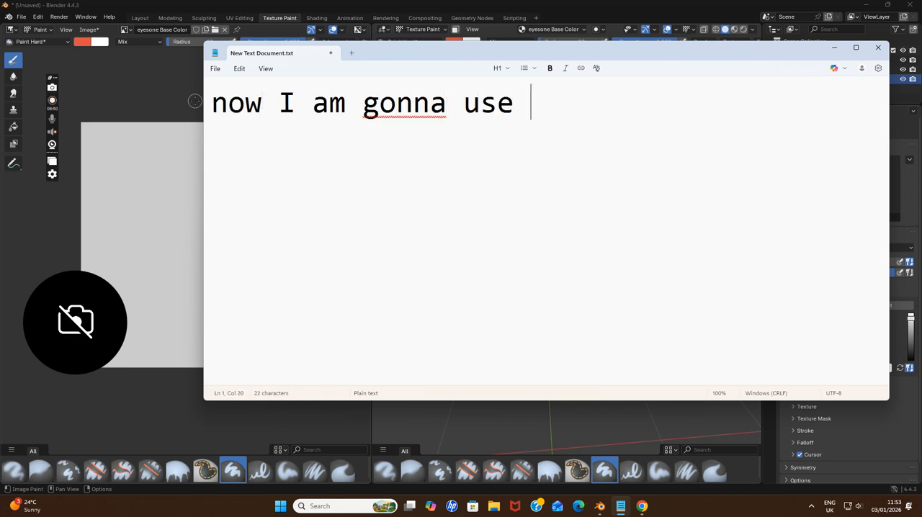
key("BackSpace")
key("BackSpace")
type("k color and da")
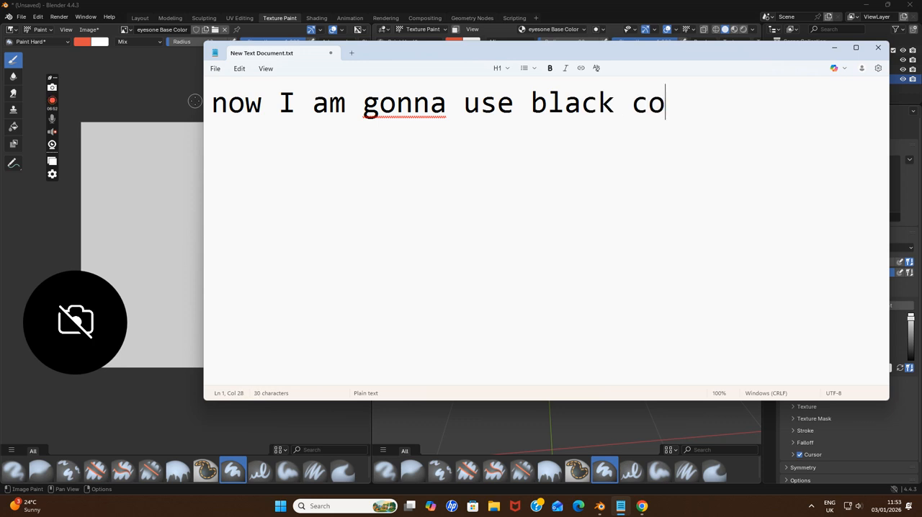
key("BackSpace")
key("BackSpace")
key("Return")
type("darken ")
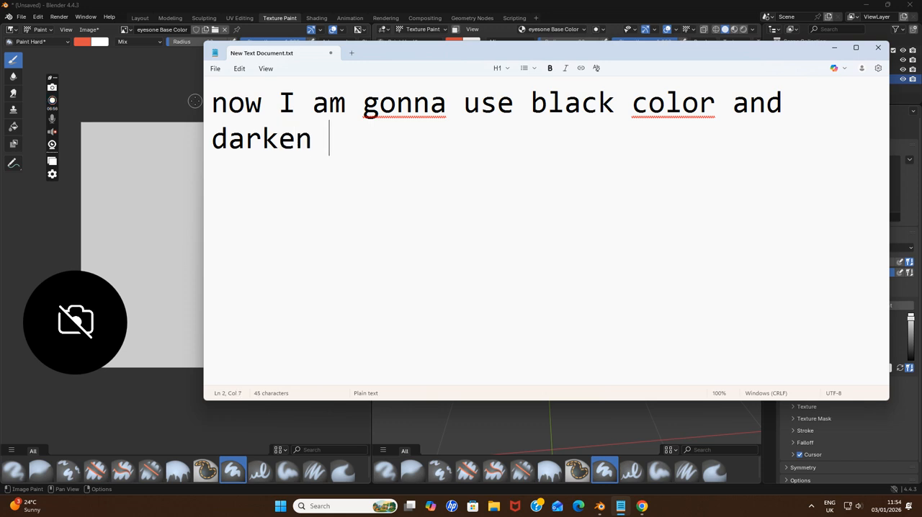
type("blend mode")
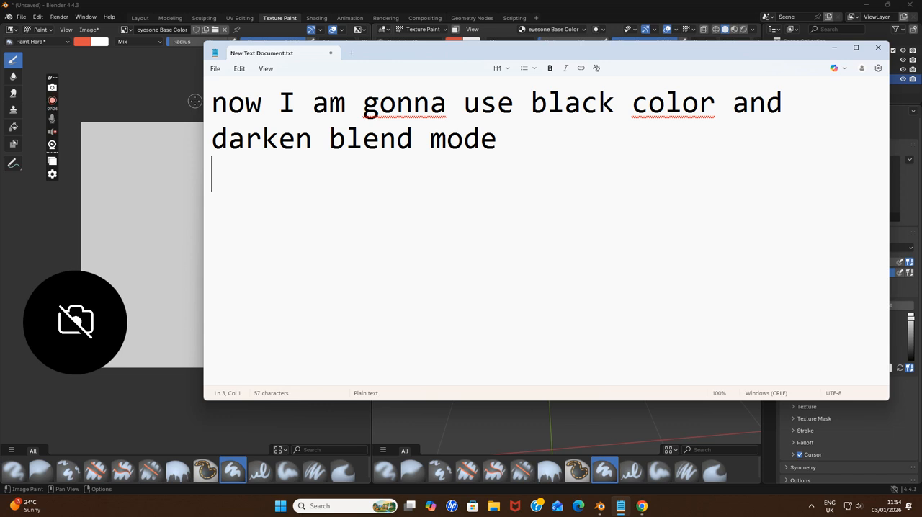
type("to make ")
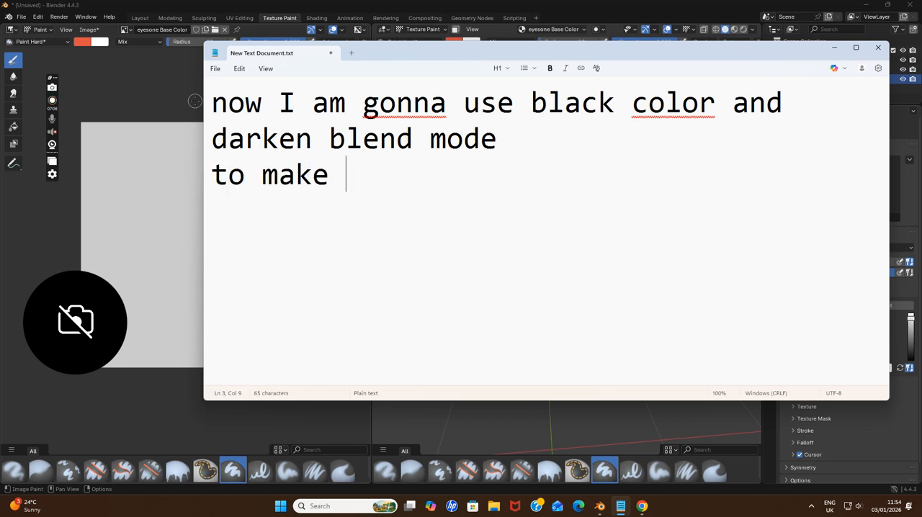
type("dark red")
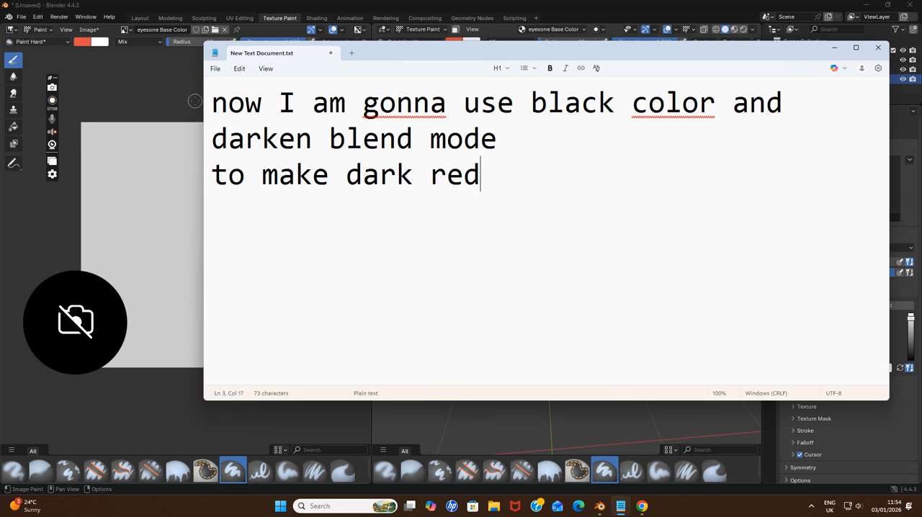
left_click(835, 47)
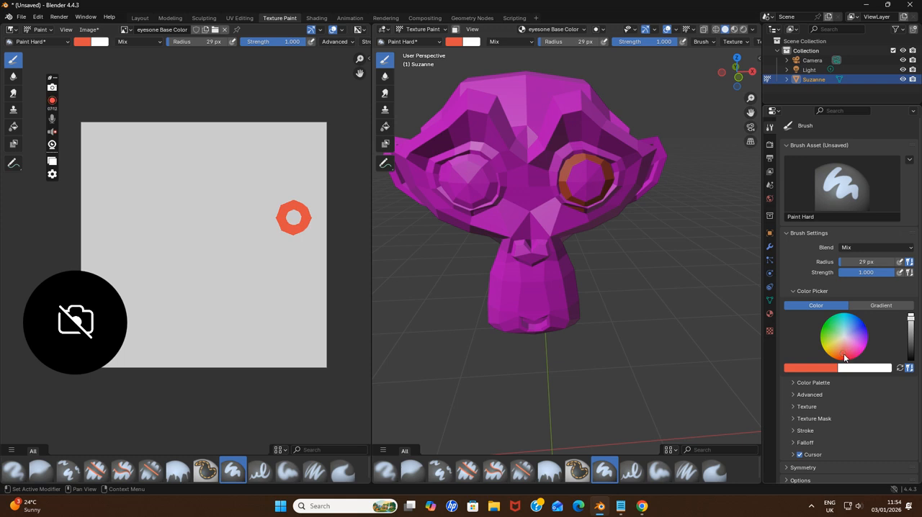
Set the brush to dark red with the Darken blend mode, try a stroke on the eye ring and undo it
left_click_drag(910, 319, 910, 342)
left_click(857, 248)
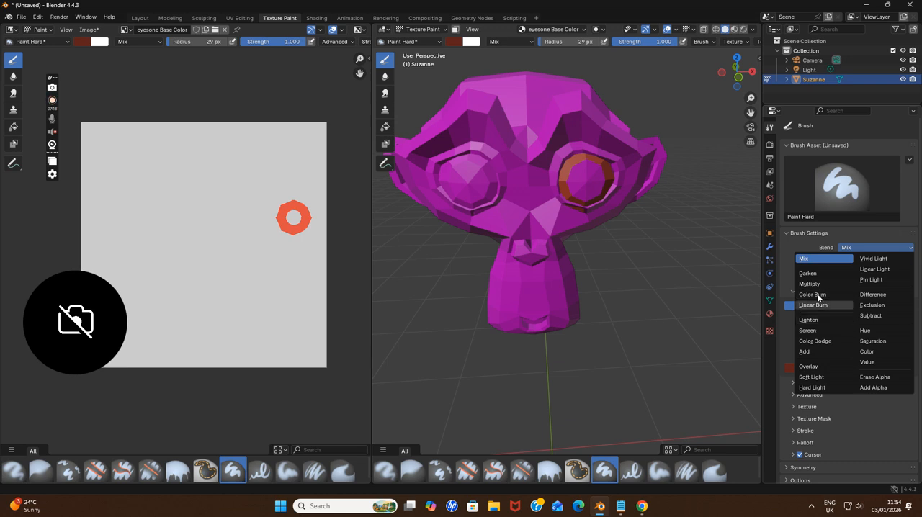
left_click(814, 281)
left_click_drag(564, 178, 569, 167)
key("ctrl+z")
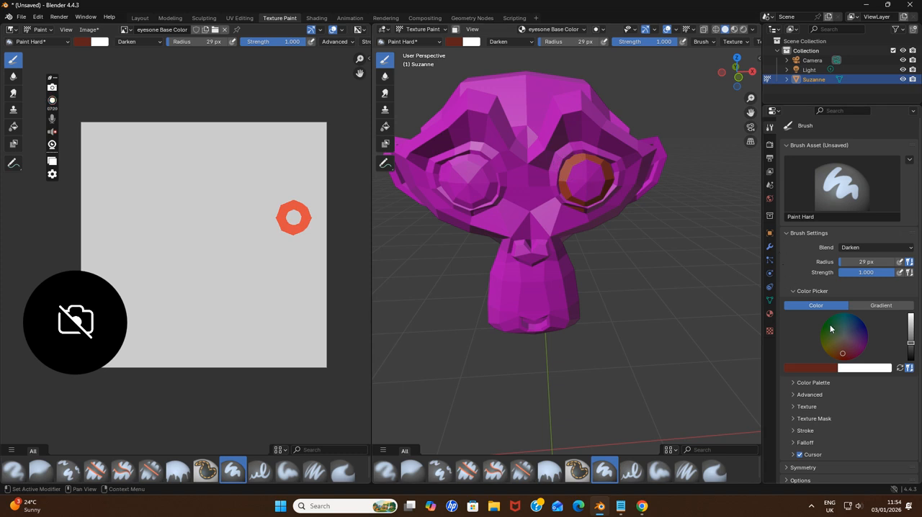
Lighten the dark red slightly, reduce the brush radius to 19 px and paint dark shading on the eye ring
left_click_drag(910, 343, 909, 337)
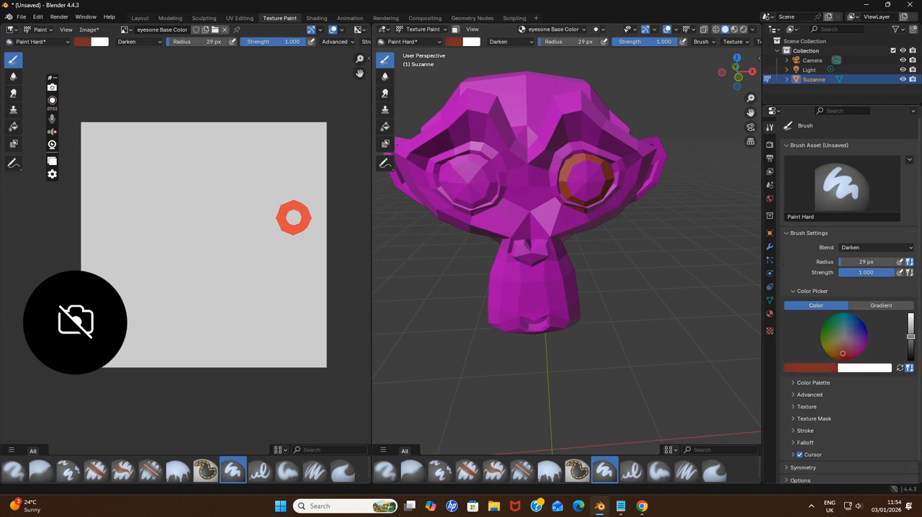
key("f")
left_click(587, 188)
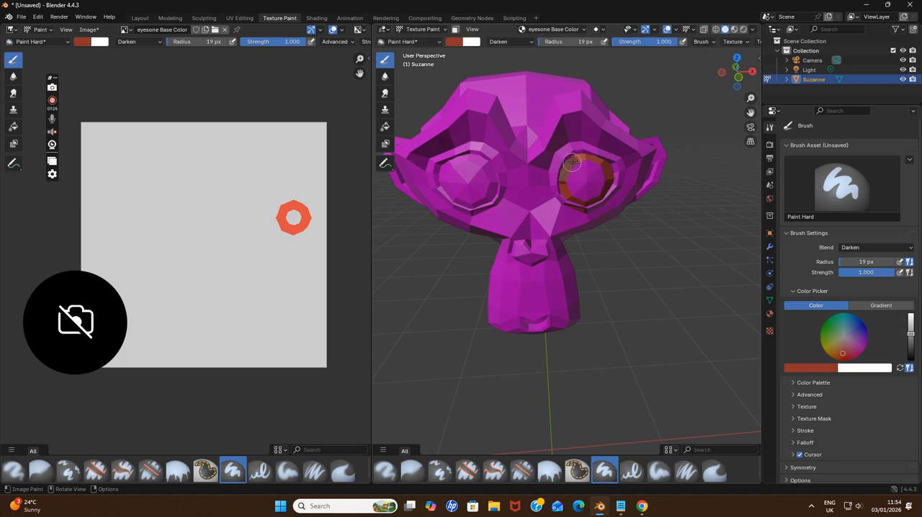
mouse_move(605, 169)
left_mouse_down()
mouse_move(603, 178)
mouse_move(574, 183)
left_mouse_up()
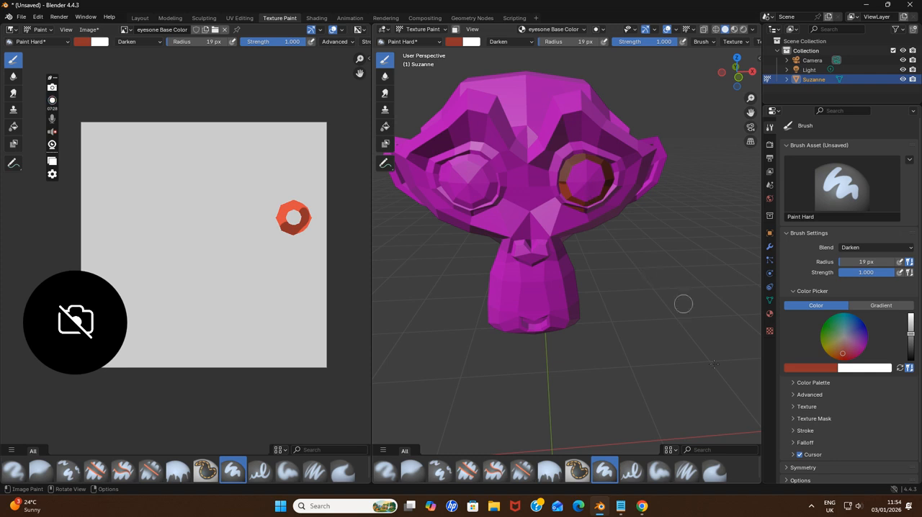
Switch to Notepad and replace the note with "now I am gonna use light red color", followed by a new line
left_click(620, 506)
left_click_drag(480, 175, 229, 106)
key("BackSpace")
type("ow I am gonn")
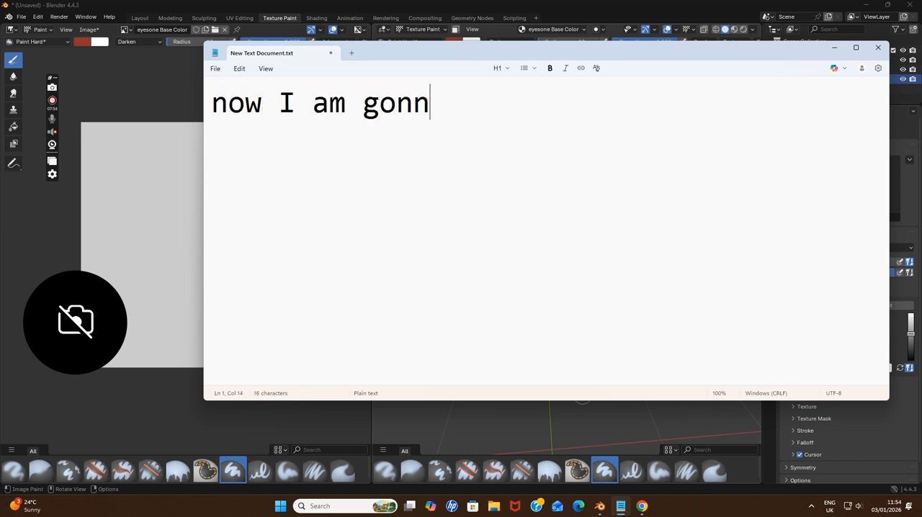
type("a use lig")
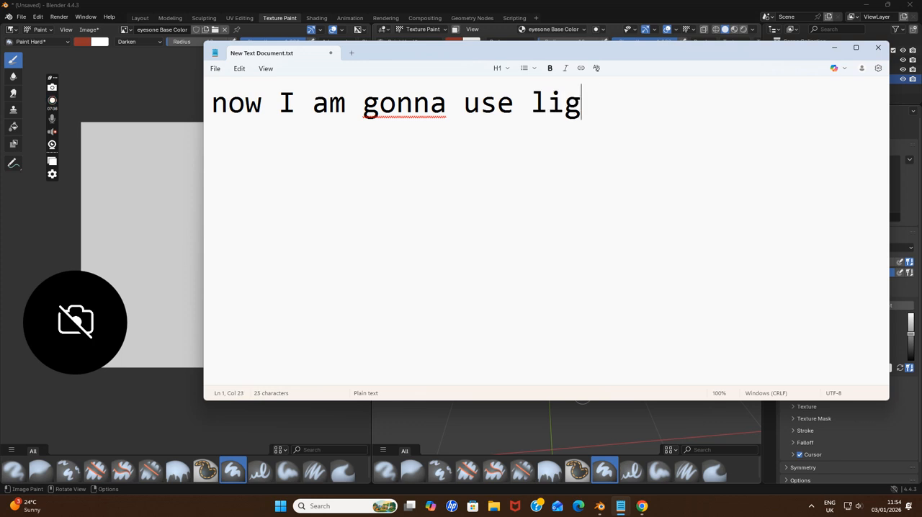
type("ht red color")
key("Return")
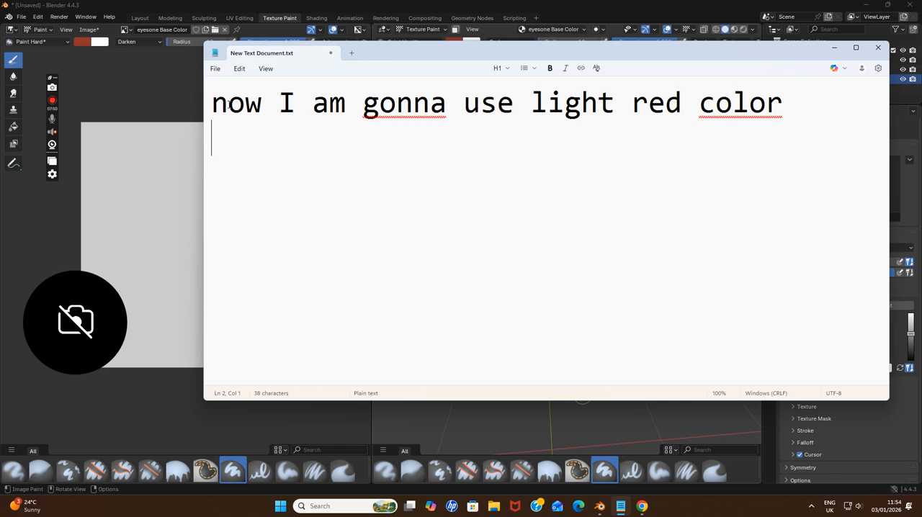
type("to")
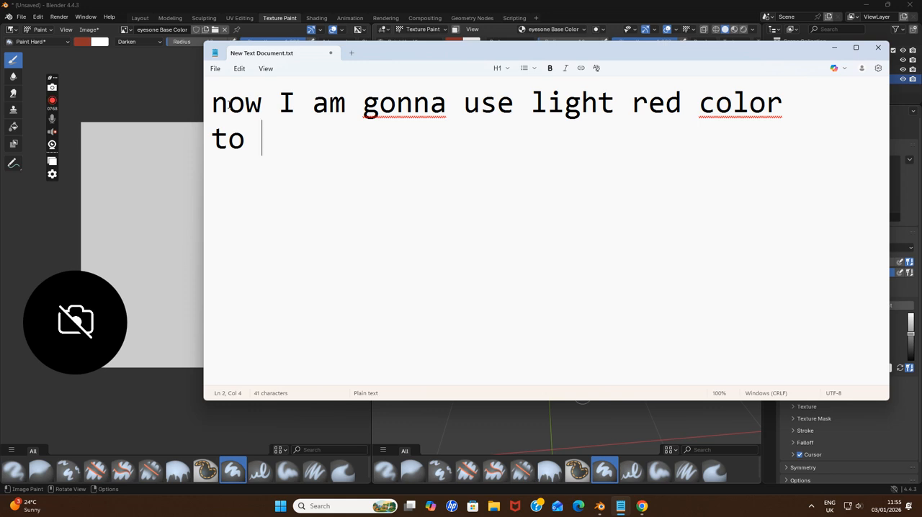
type("make")
key("BackSpace")
key("BackSpace")
key("BackSpace")
key("BackSpace")
type("make")
key("BackSpace")
key("BackSpace")
key("BackSpace")
key("BackSpace")
type("make")
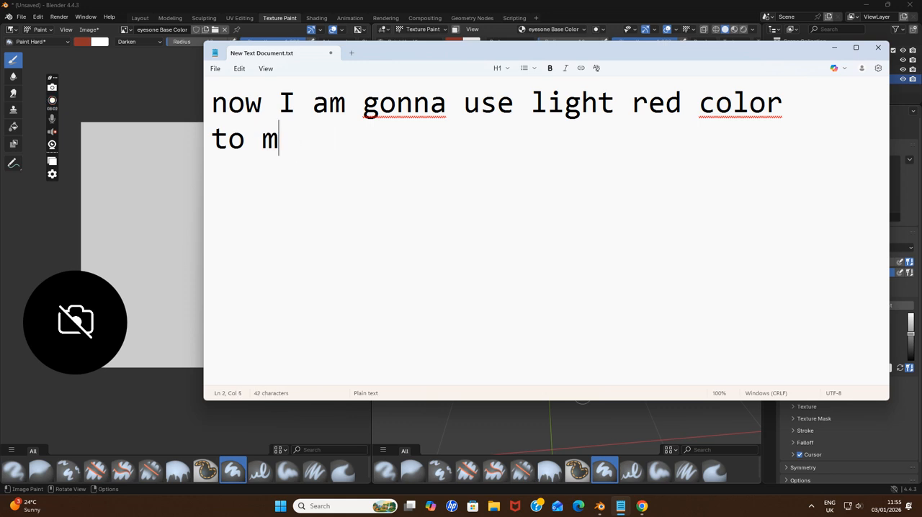
key("BackSpace")
key("BackSpace")
key("BackSpace")
key("BackSpace")
type("make lgiht")
key("BackSpace")
key("BackSpace")
key("BackSpace")
key("BackSpace")
key("BackSpace")
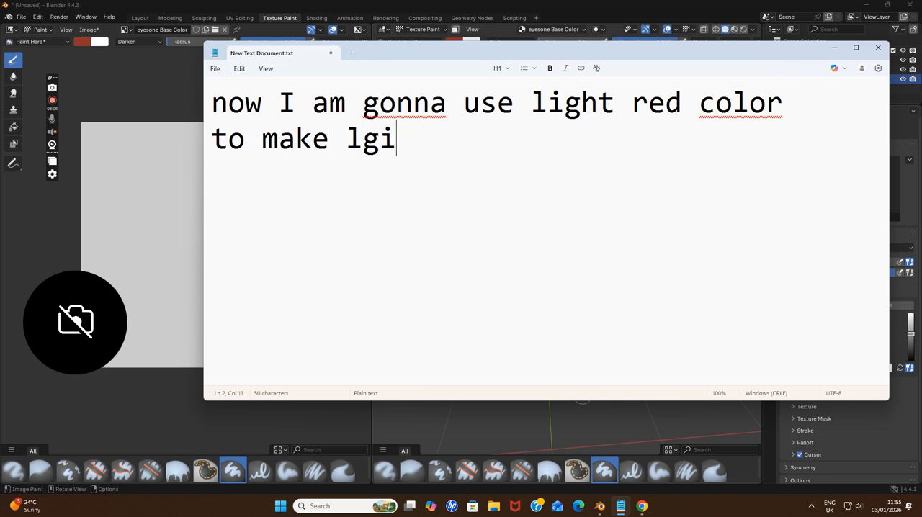
key("BackSpace")
key("BackSpace")
key("BackSpace")
key("BackSpace")
key("BackSpace")
key("BackSpace")
key("BackSpace")
key("BackSpace")
Continue the note with "and use multiply blend mode to make light red color" and return to Blender
type("a")
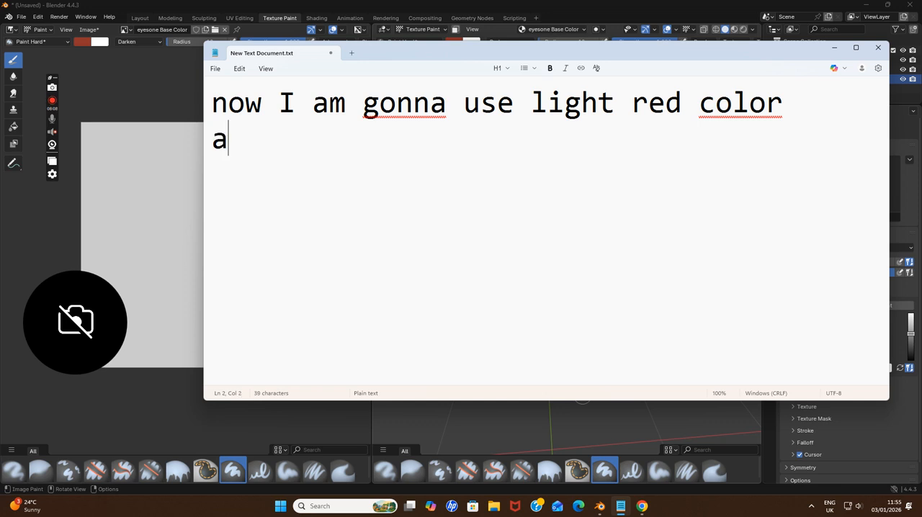
type("nd use multipl")
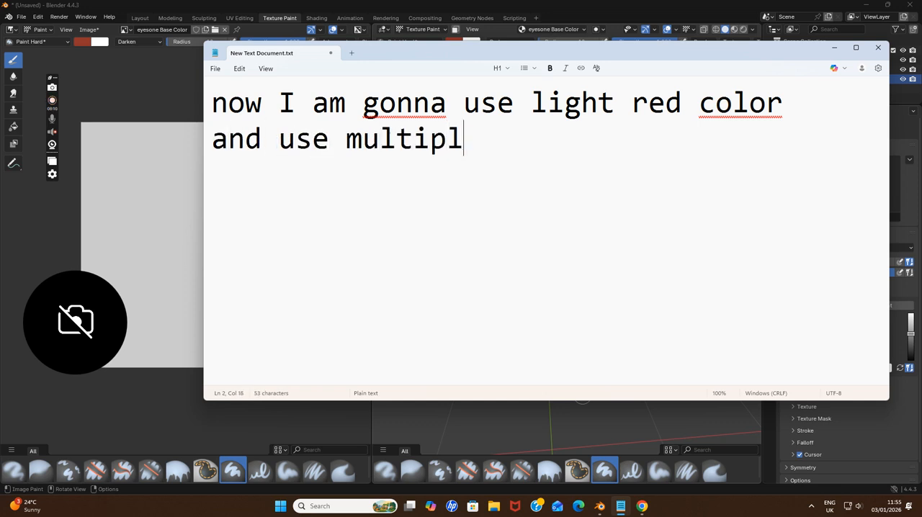
type("y blend mode")
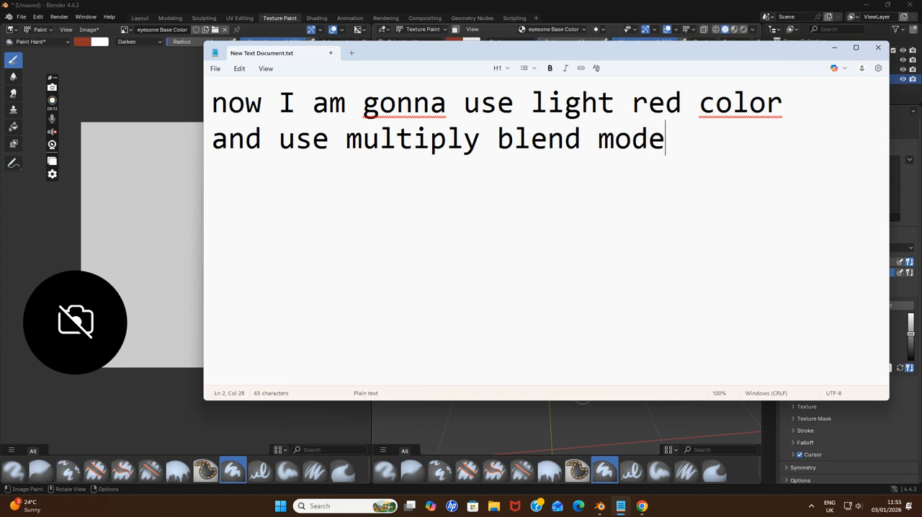
type(" to make")
key("Return")
type("light red col")
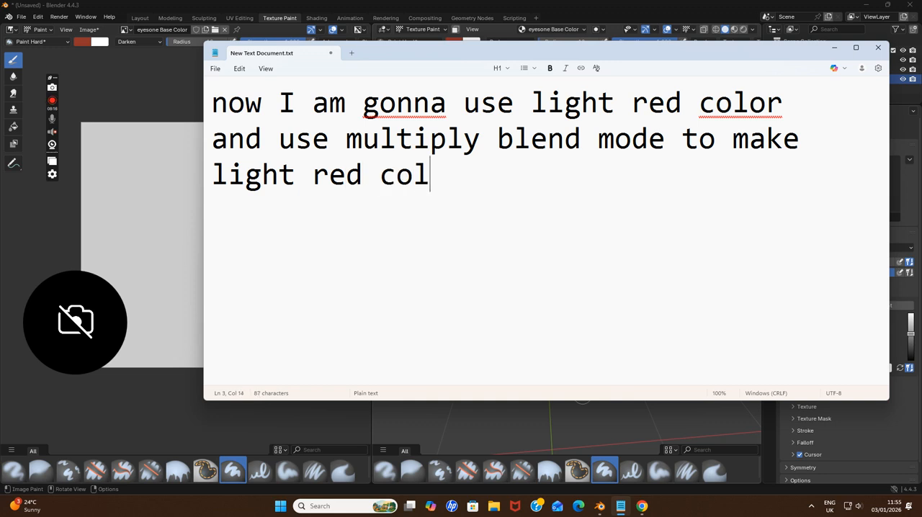
type("or")
left_click(832, 49)
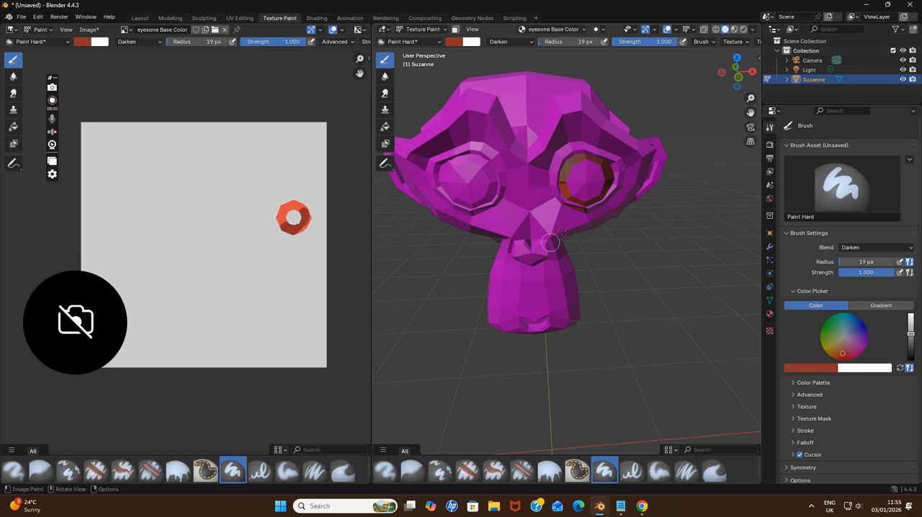
Set the brush to light red with the Multiply blend mode and paint over the eyesone ring
left_click_drag(908, 333, 910, 317)
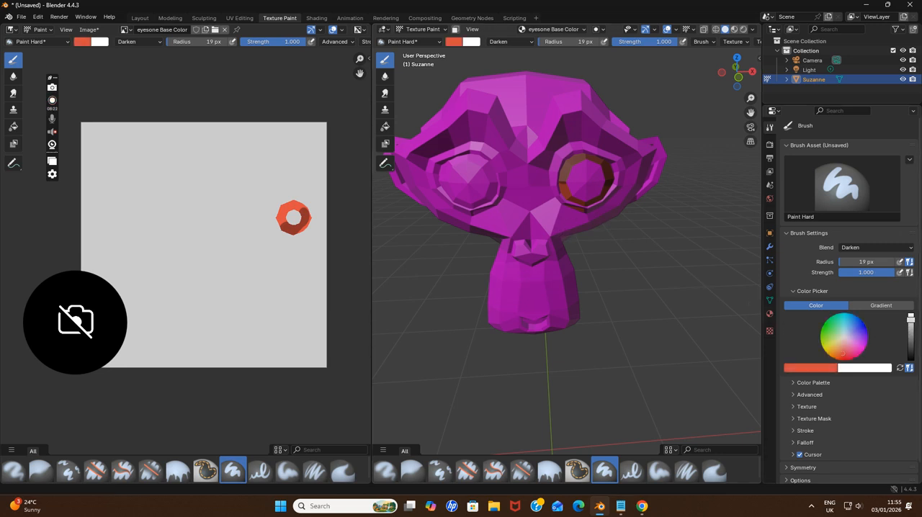
left_click_drag(844, 354, 843, 348)
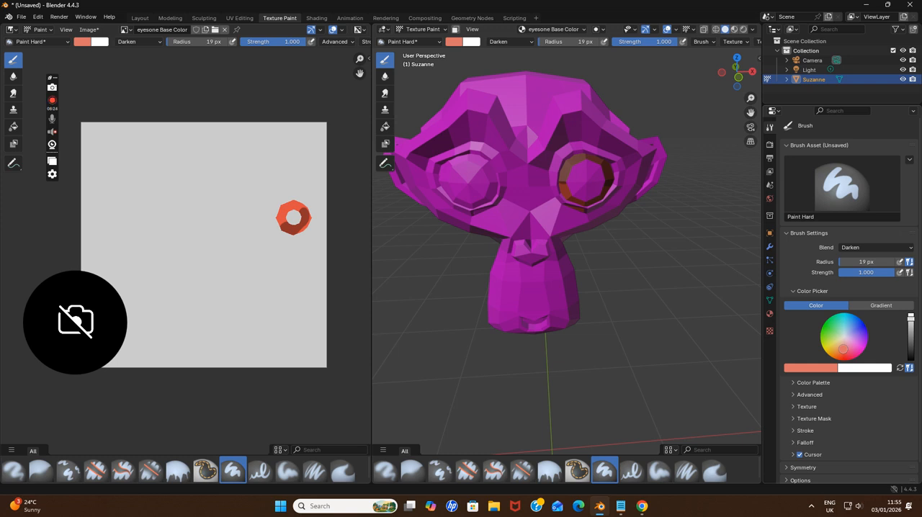
left_click(851, 248)
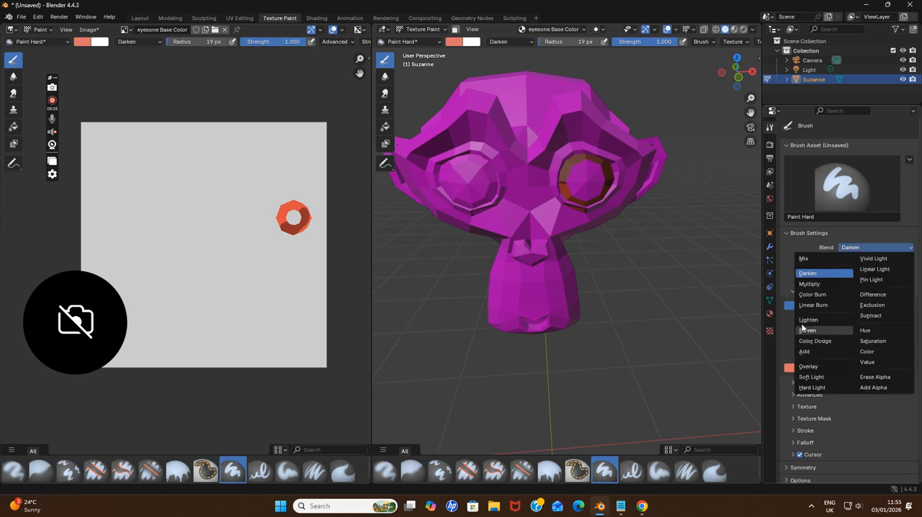
left_click(821, 285)
mouse_move(560, 193)
left_mouse_down()
mouse_move(572, 209)
mouse_move(605, 205)
mouse_move(604, 186)
mouse_move(560, 193)
left_mouse_up()
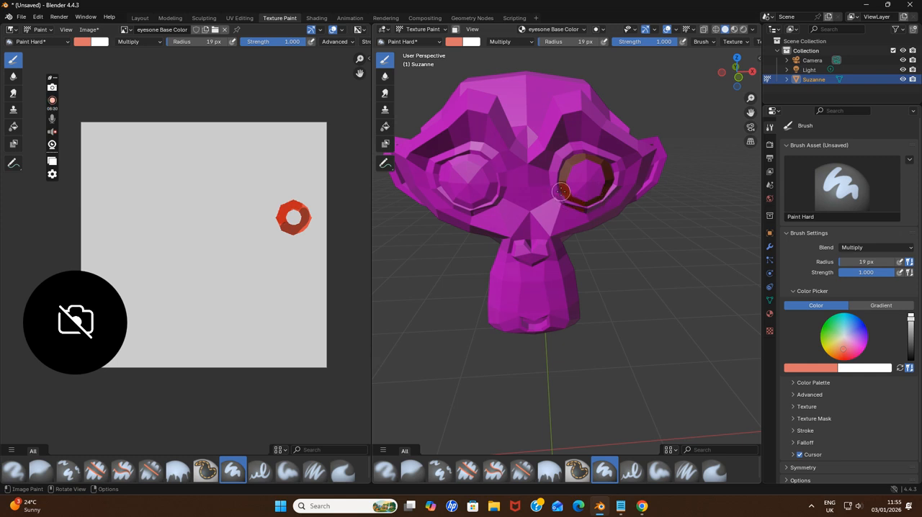
Switch the brush to the Lighten blend mode, adjust the light red and paint lighter tones on the eyesone ring, undoing the first stroke
left_click(851, 248)
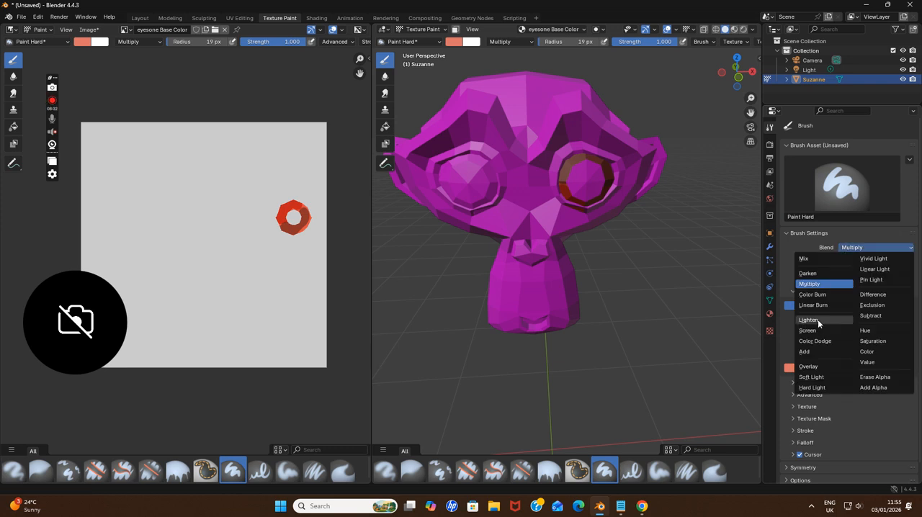
left_click(818, 322)
left_click_drag(838, 352, 844, 341)
left_click_drag(558, 187, 594, 207)
key("ctrl+z")
mouse_move(833, 355)
left_mouse_down()
mouse_move(840, 343)
mouse_move(843, 351)
left_mouse_up()
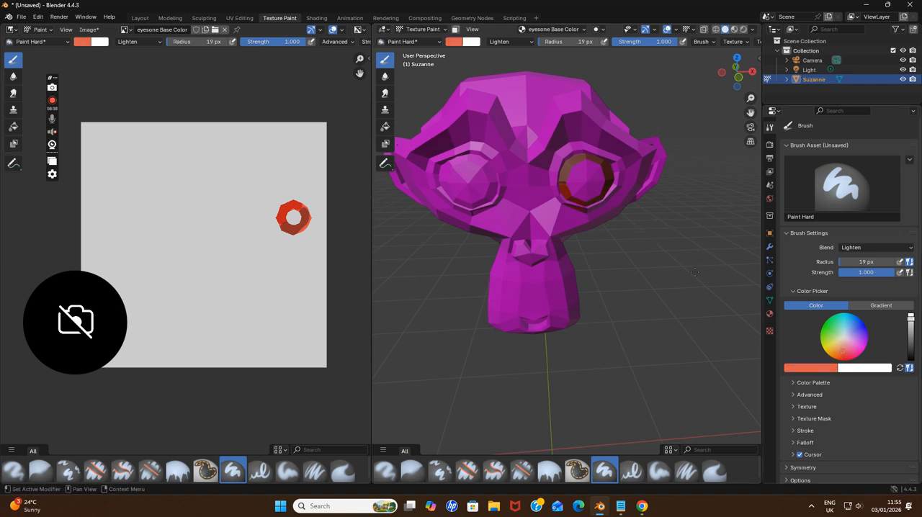
mouse_move(562, 193)
left_mouse_down()
mouse_move(599, 202)
mouse_move(606, 188)
left_mouse_up()
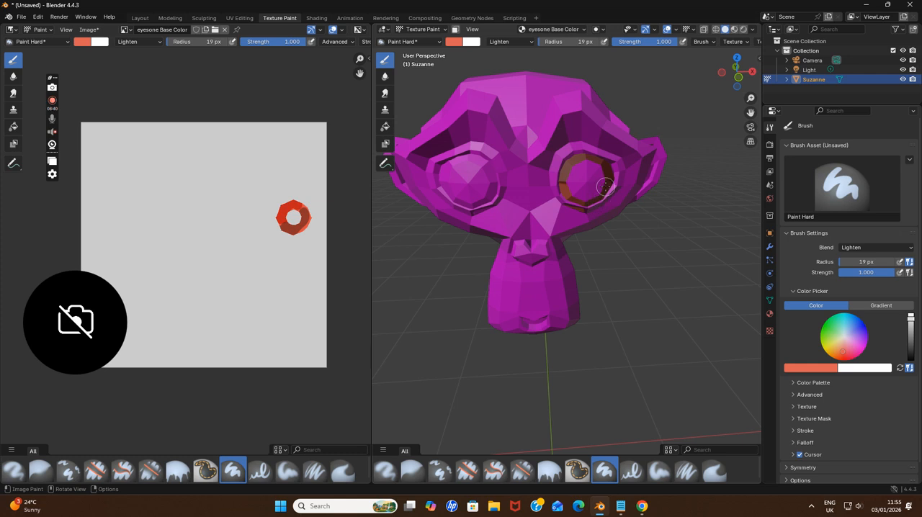
Switch to Notepad, replace the note with "ok I used lighten blend mode" and return to Blender
left_click(622, 506)
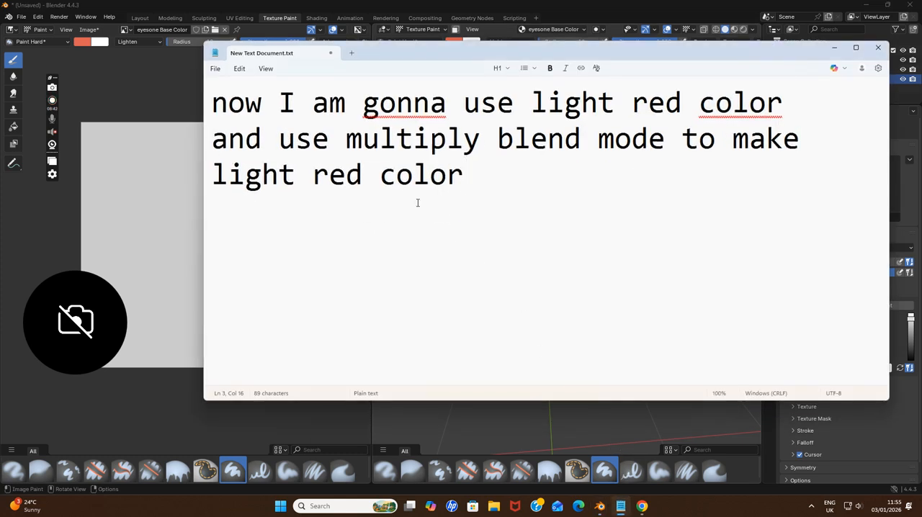
left_click_drag(462, 182, 206, 93)
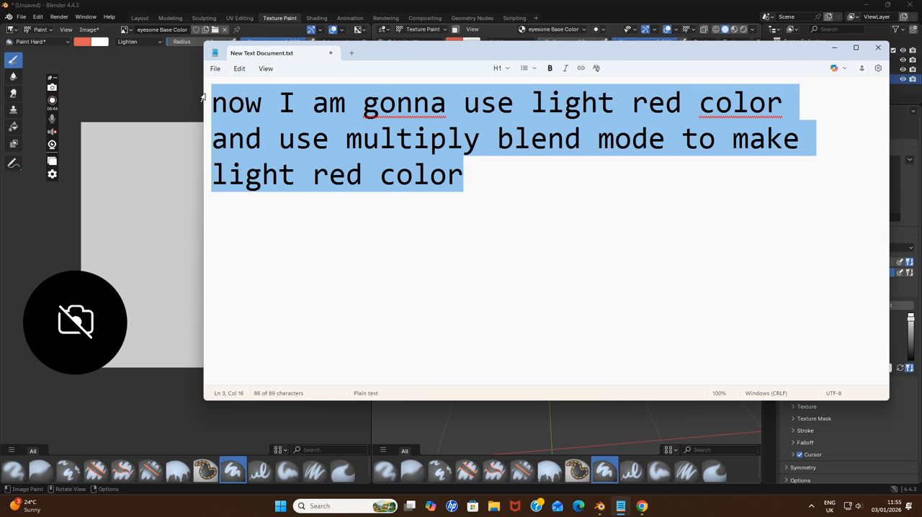
key("BackSpace")
type("ok I us")
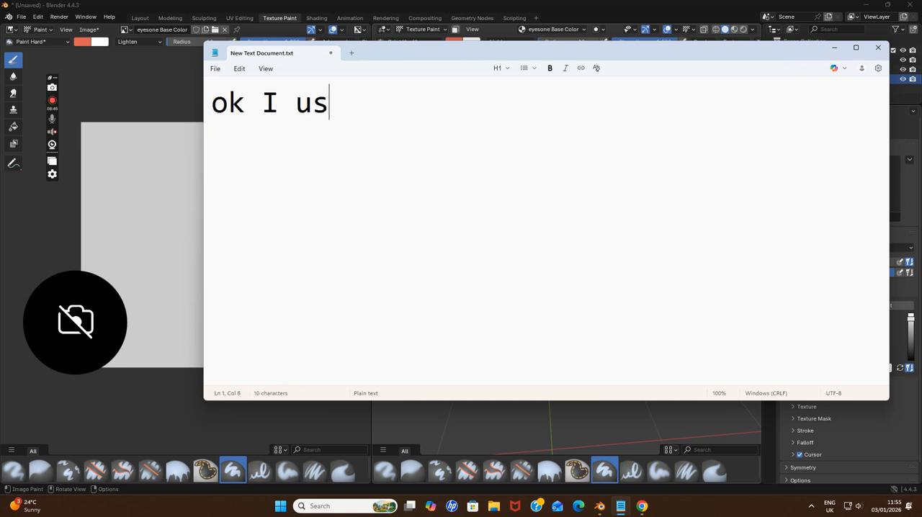
type("ed lighten blend mode")
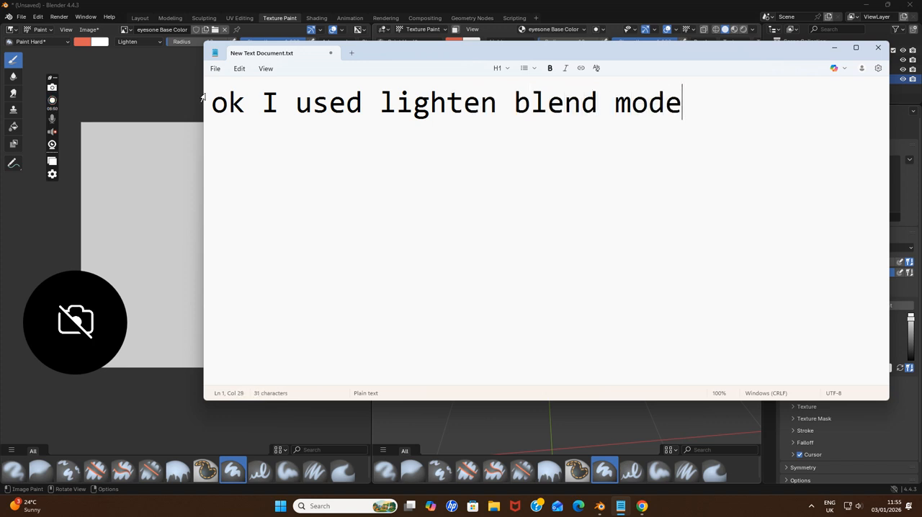
key("Return")
left_click(834, 47)
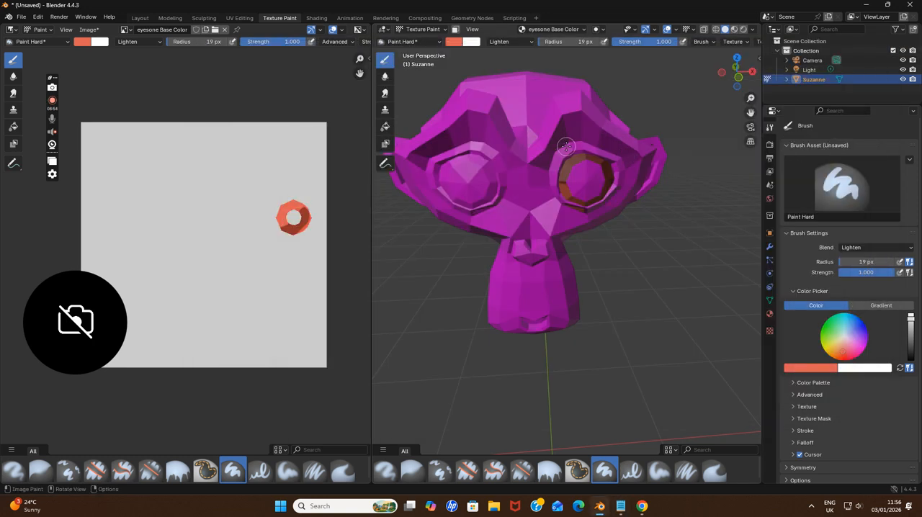
Select the eyestwo material and add a Base Color paint slot to it
left_click(549, 29)
left_click(542, 86)
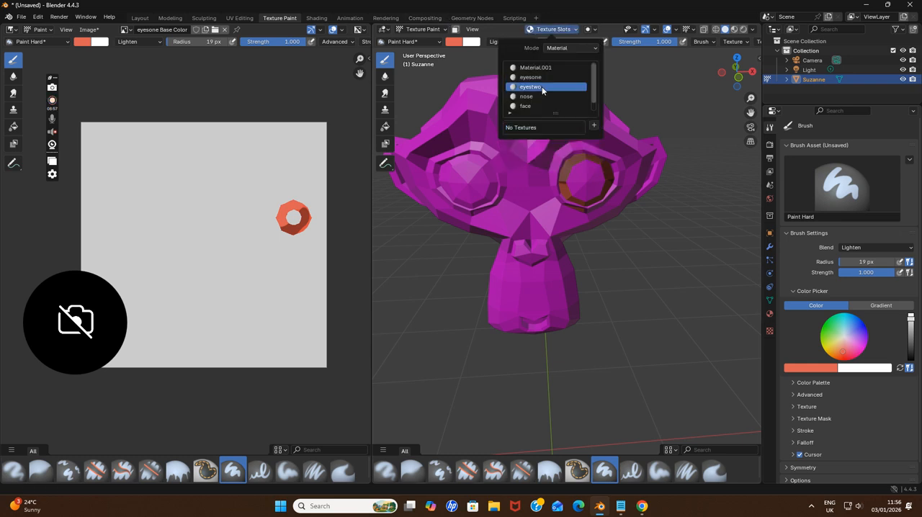
left_click(594, 128)
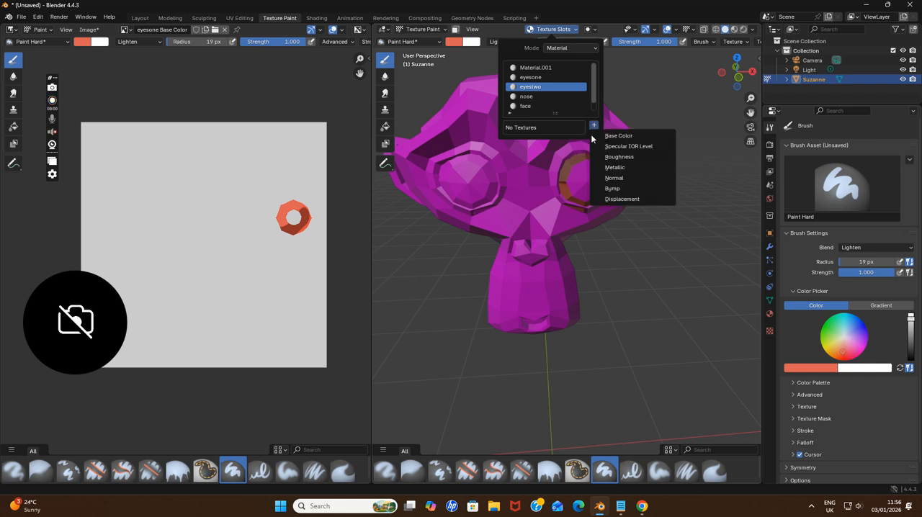
left_click(611, 136)
left_click(611, 224)
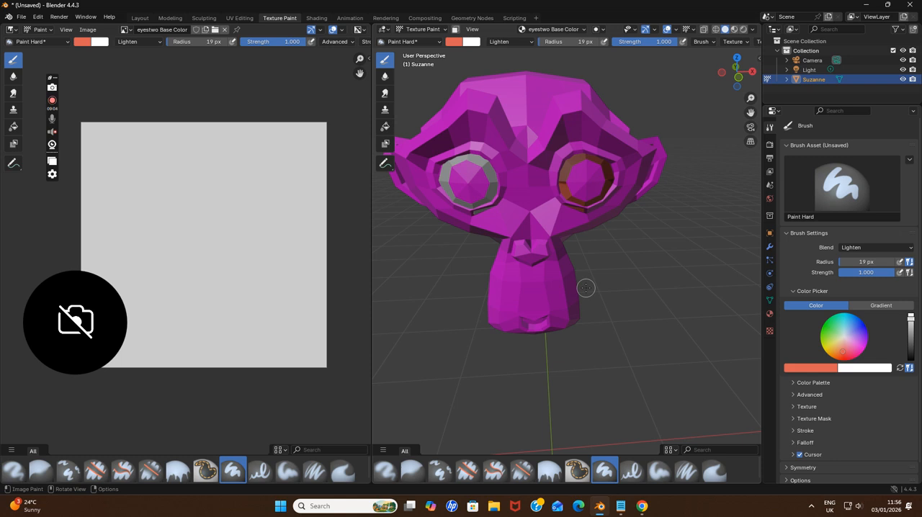
Switch to Notepad, replace the note with "ok same for this eye" and return to Blender
left_click(620, 506)
left_click_drag(687, 103, 229, 107)
key("BackSpace")
key("BackSpace")
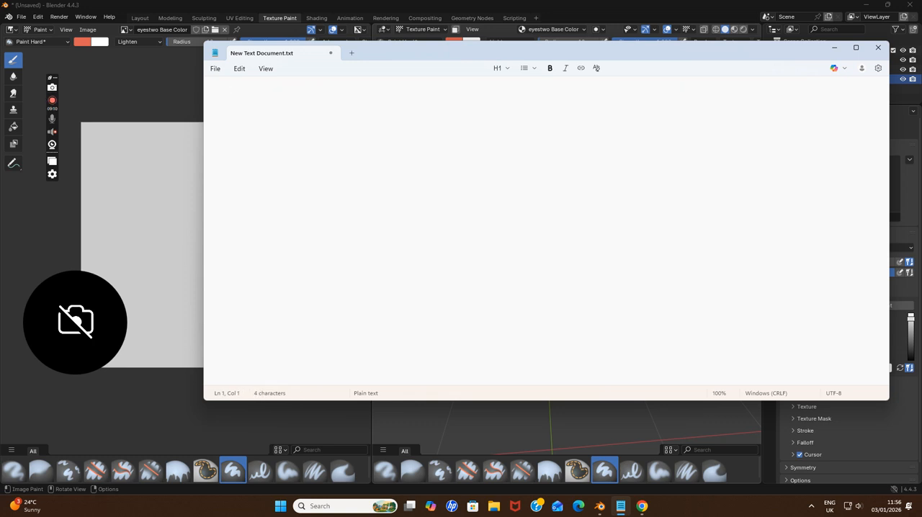
type("ok same for th")
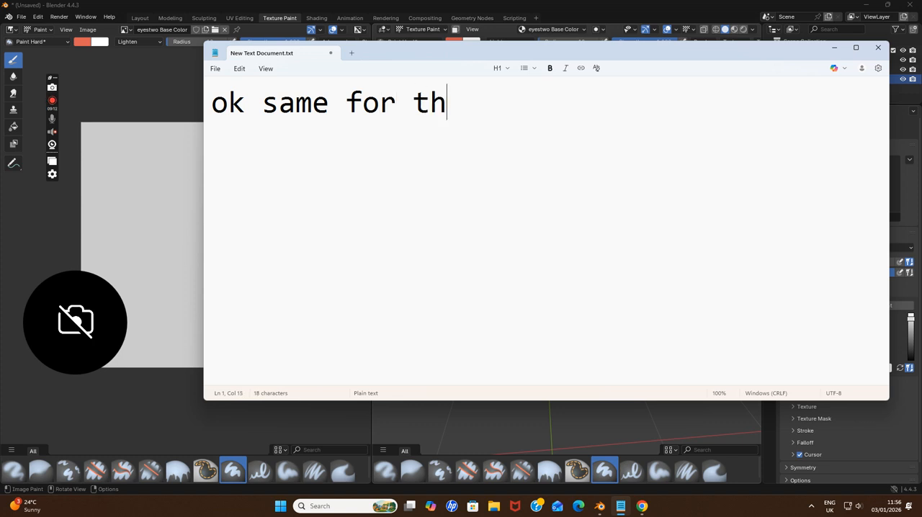
type("is eye")
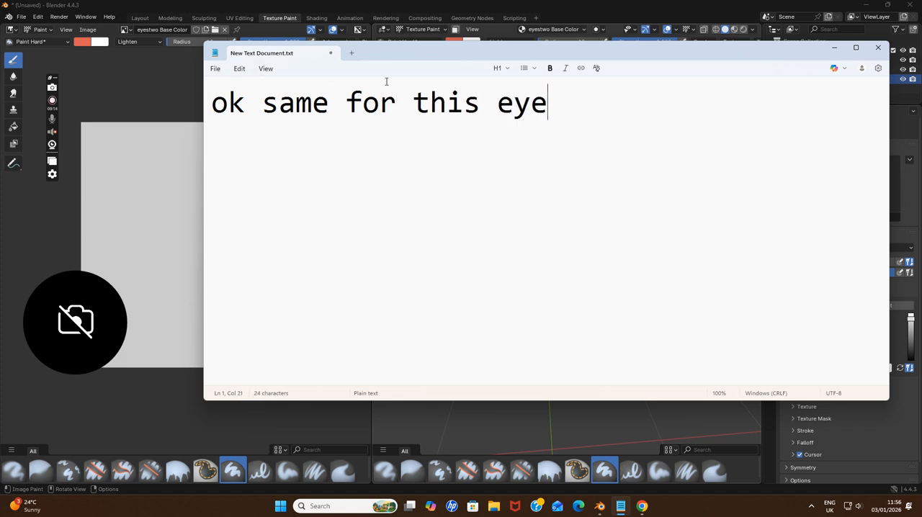
left_click(834, 48)
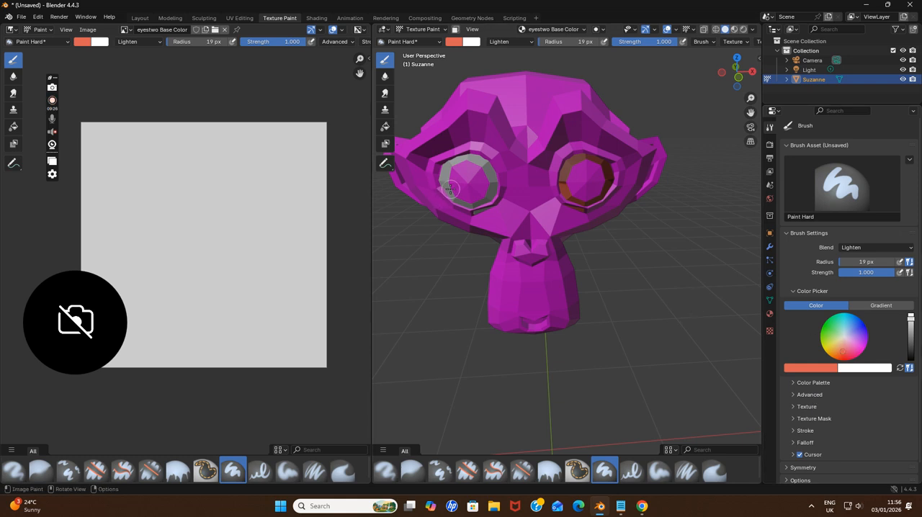
Set the brush blend mode to Mix and paint the whole eyestwo ring light red
mouse_move(447, 166)
left_mouse_down()
mouse_move(440, 180)
mouse_move(448, 160)
mouse_move(472, 198)
left_mouse_up()
left_click(553, 30)
left_click(854, 249)
left_click(812, 260)
mouse_move(447, 169)
left_mouse_down()
mouse_move(455, 203)
mouse_move(492, 192)
mouse_move(477, 160)
mouse_move(451, 202)
mouse_move(483, 207)
left_mouse_up()
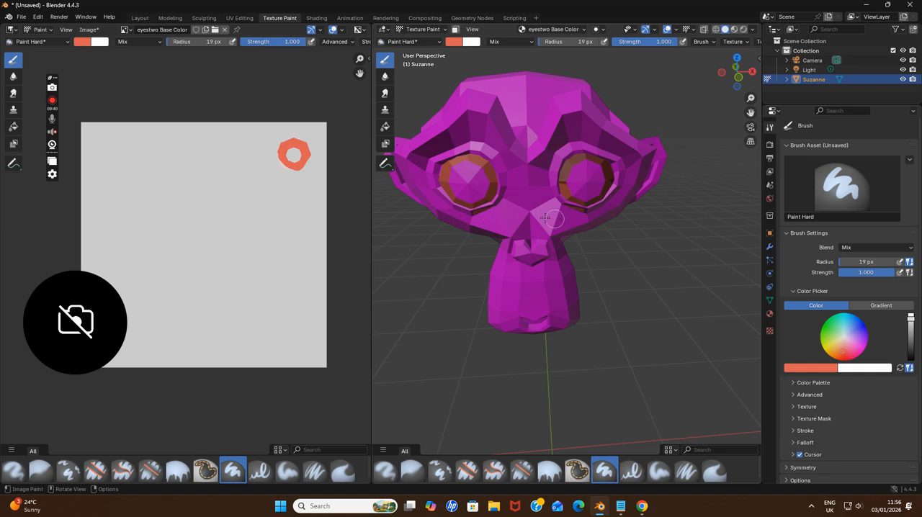
Darken the brush red, choose the Darken blend mode and paint shading on the eyestwo ring
left_click(910, 332)
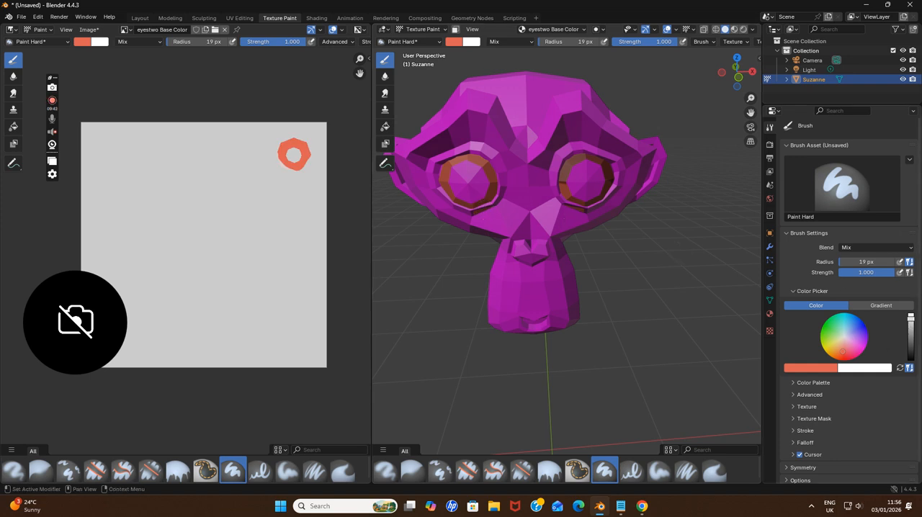
left_click(869, 247)
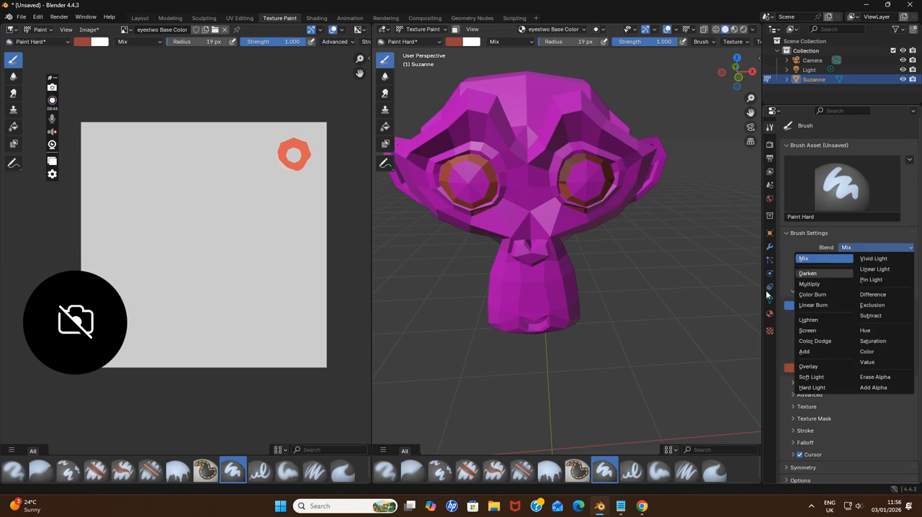
left_click(811, 281)
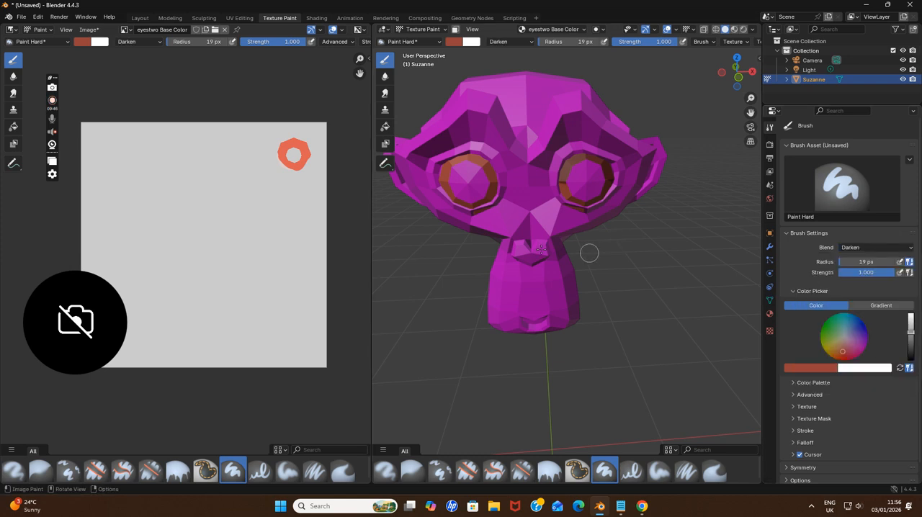
left_click(458, 201)
mouse_move(441, 183)
left_mouse_down()
mouse_move(457, 163)
mouse_move(492, 184)
left_mouse_up()
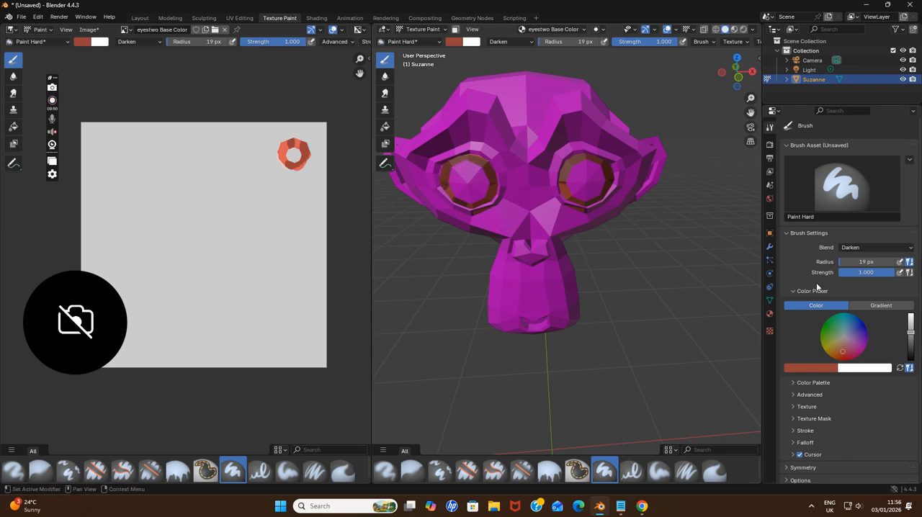
Paint bright light red highlights on the eyestwo ring with the Lighten blend mode, and set the blend mode back to Mix
left_click_drag(911, 333, 910, 314)
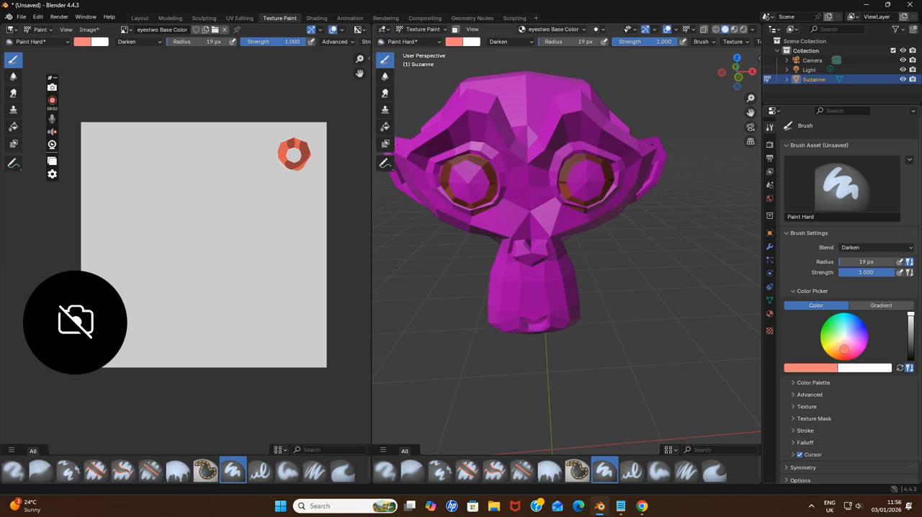
left_click(849, 249)
left_click(819, 323)
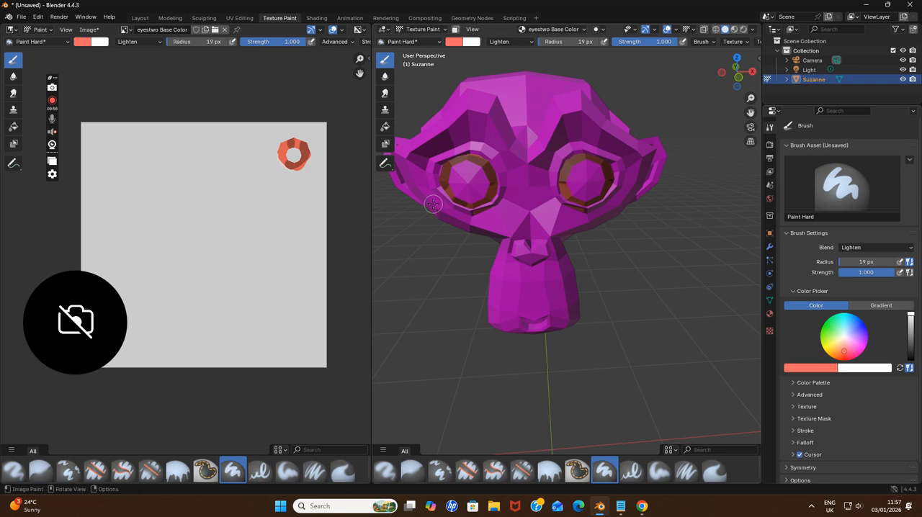
left_click(490, 194)
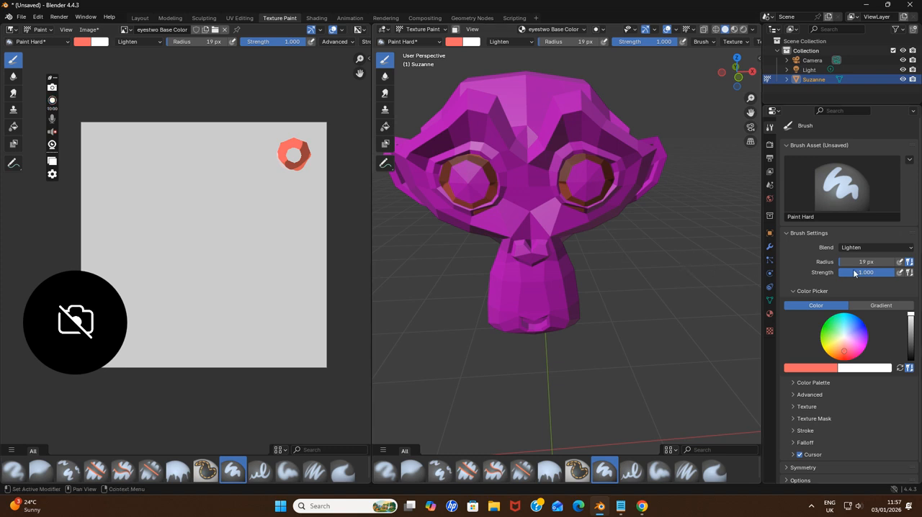
left_click(861, 247)
left_click(806, 263)
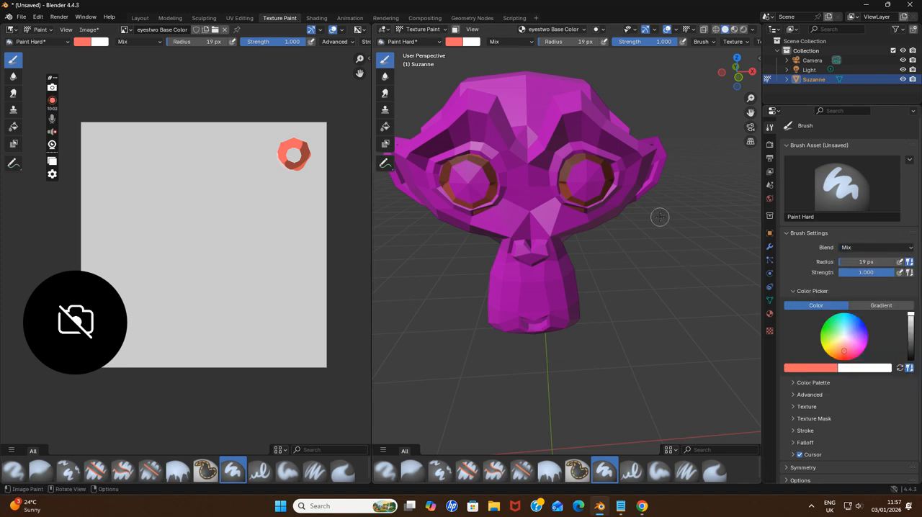
Select the nose material and add a blank 1024 × 1024 px Base Color paint slot named nose Base Color
middle_click_drag(608, 296, 632, 293)
scroll(666, 259, "down", 2)
middle_click_drag(675, 249, 642, 255)
scroll(654, 253, "up", 2)
scroll(654, 259, "down", 2)
scroll(655, 254, "up", 2)
scroll(642, 256, "down", 1)
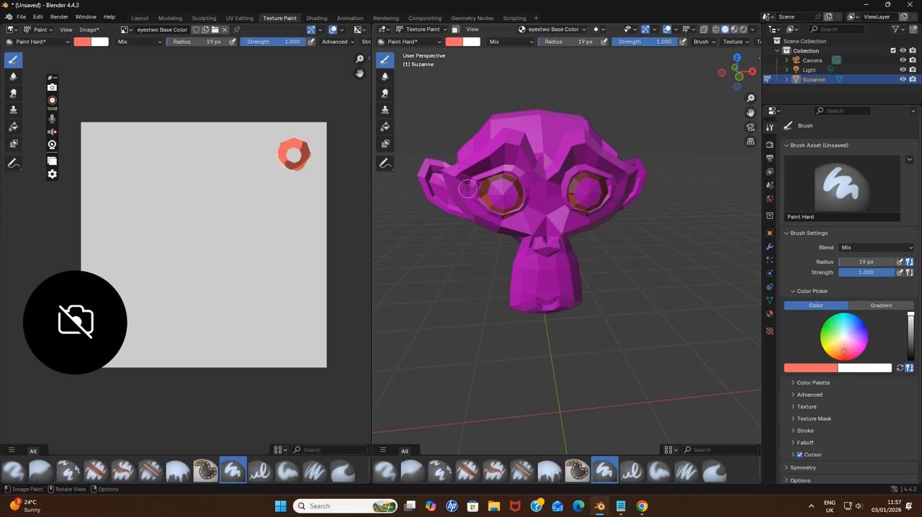
left_click(565, 30)
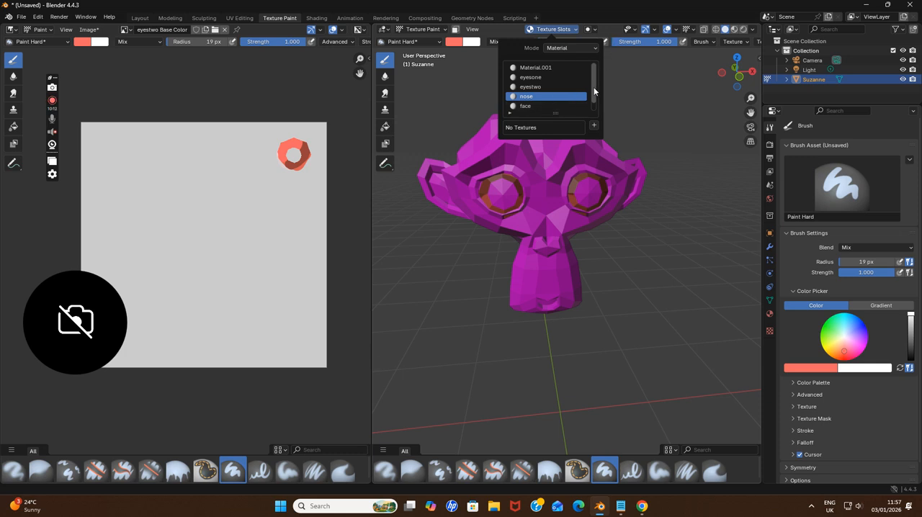
left_click(593, 126)
left_click(605, 137)
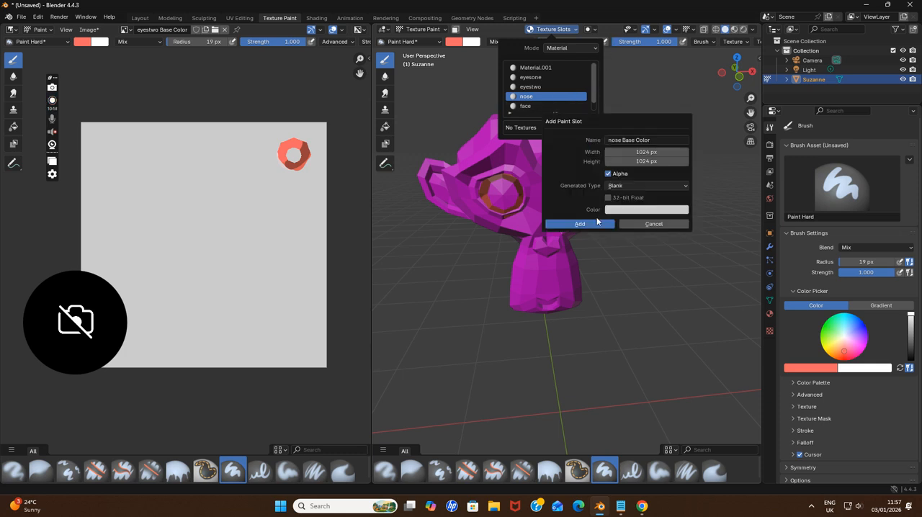
left_click(581, 224)
Select the face material and add a blank 1024 × 1024 px Base Color paint slot named face Base Color
scroll(545, 219, "up", 3)
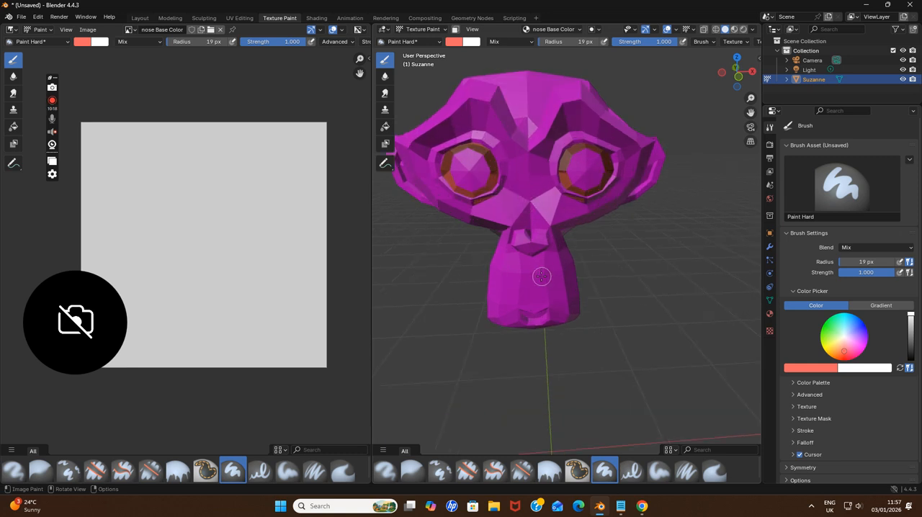
scroll(528, 208, "down", 2)
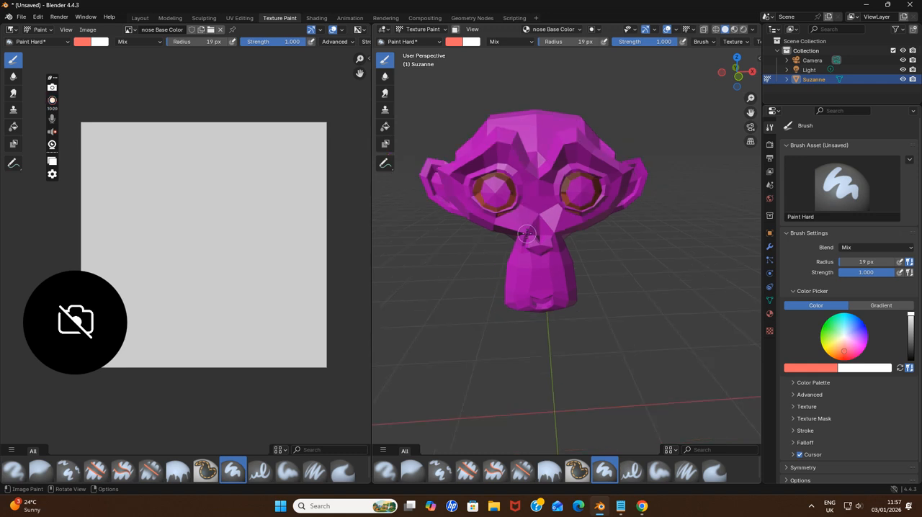
middle_click_drag(540, 222, 550, 211)
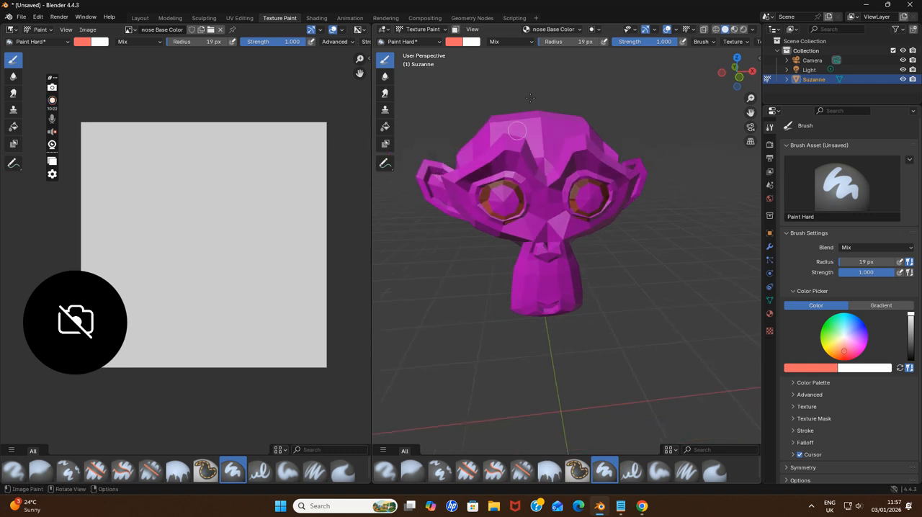
left_click(551, 29)
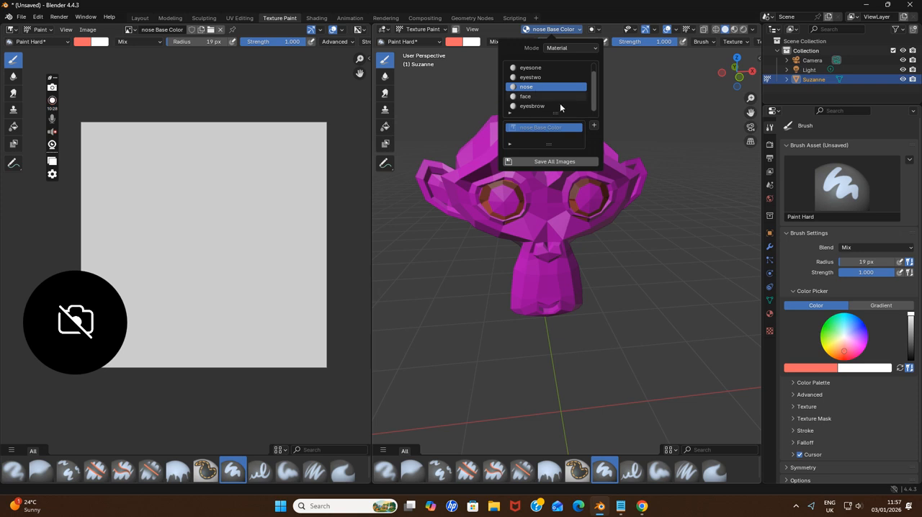
left_click(523, 96)
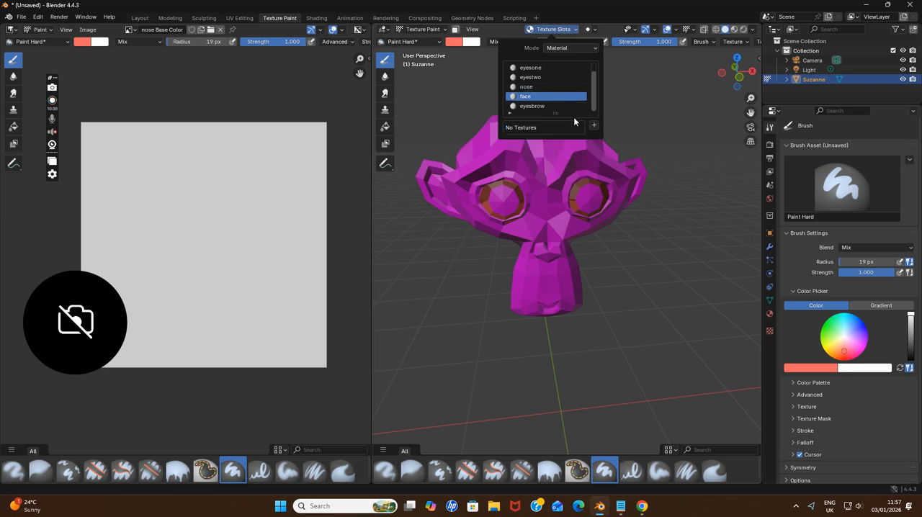
left_click(593, 126)
left_click(638, 136)
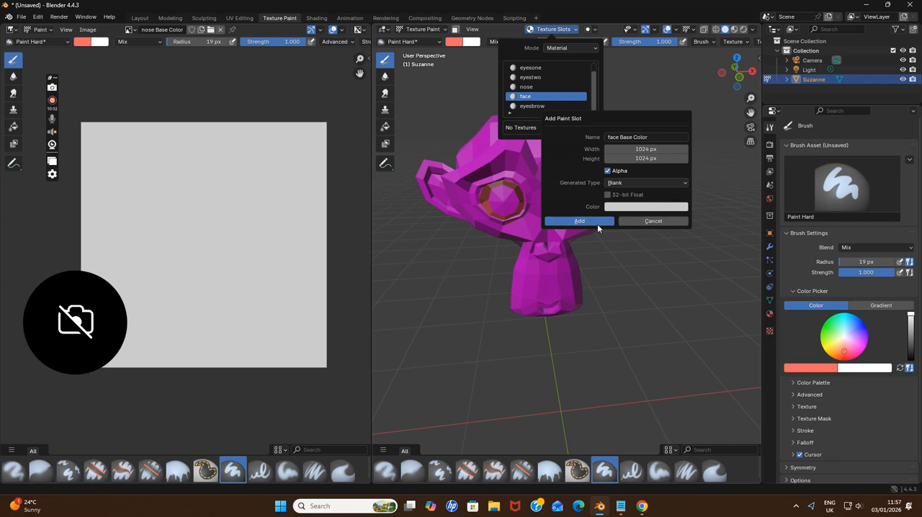
left_click(597, 224)
mouse_move(583, 189)
middle_mouse_down()
mouse_move(573, 186)
mouse_move(557, 210)
middle_mouse_up()
scroll(535, 188, "up", 1)
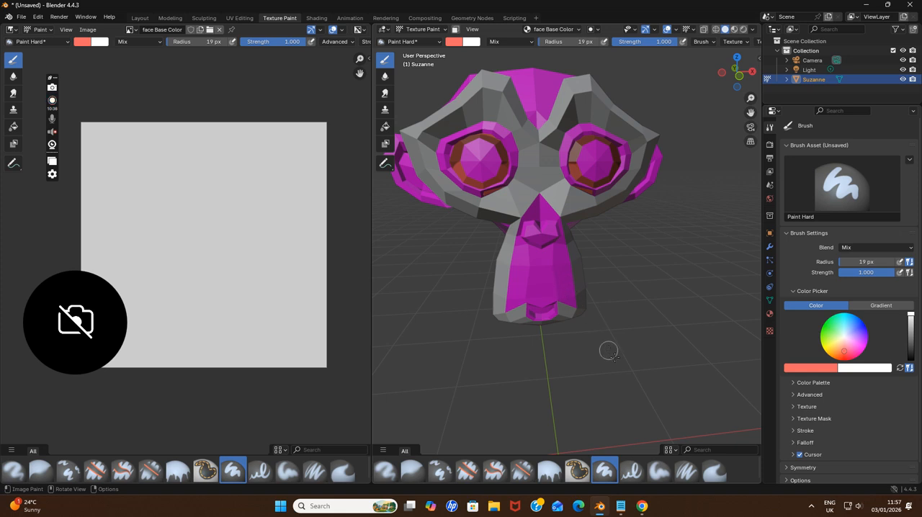
Replace the note in Notepad with "ok this we are gonna make black" and return to Blender
left_click(619, 505)
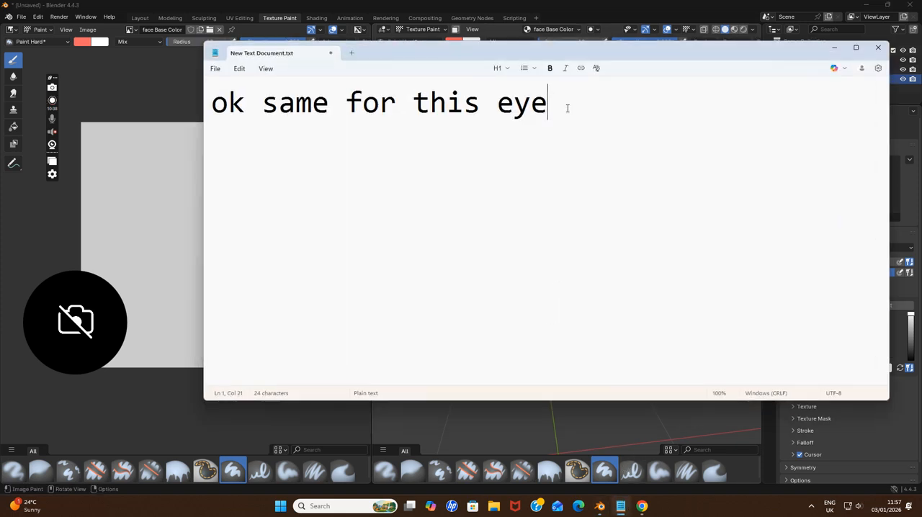
key("ctrl+a")
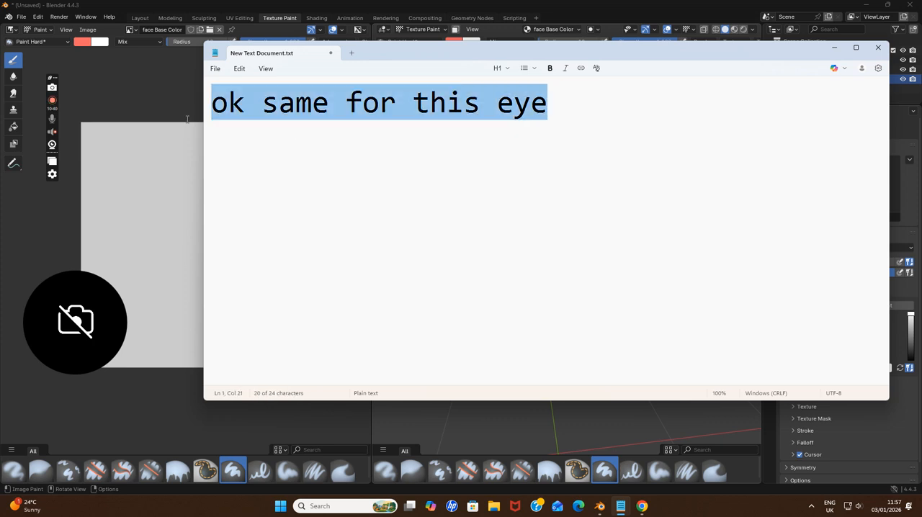
key("BackSpace")
type("ok this w")
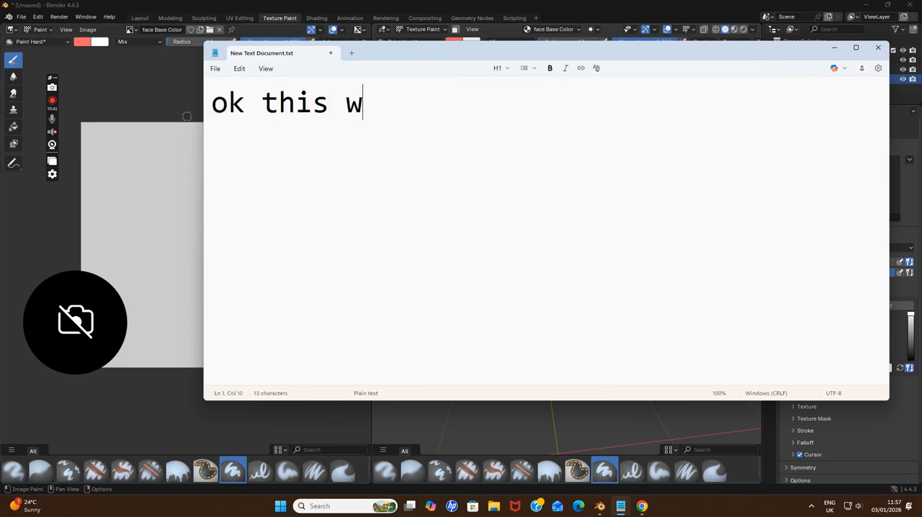
type("e are gonna ma")
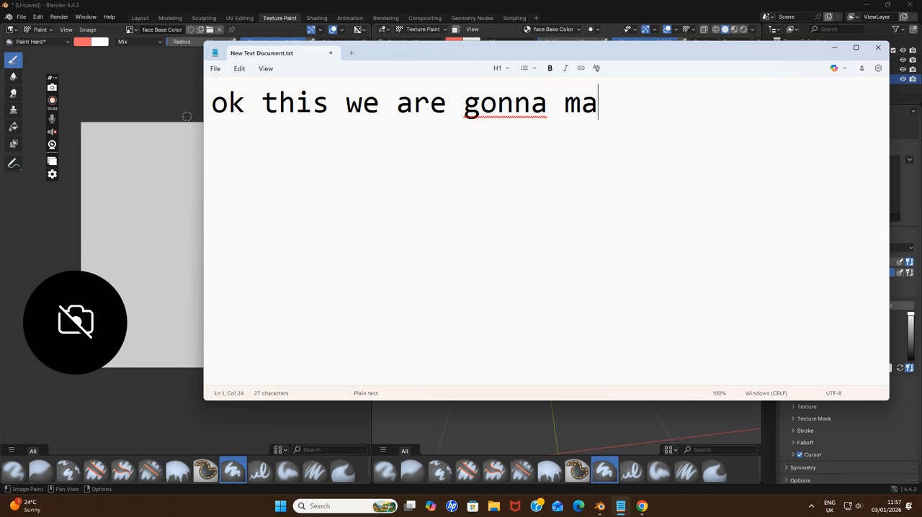
type("ke black")
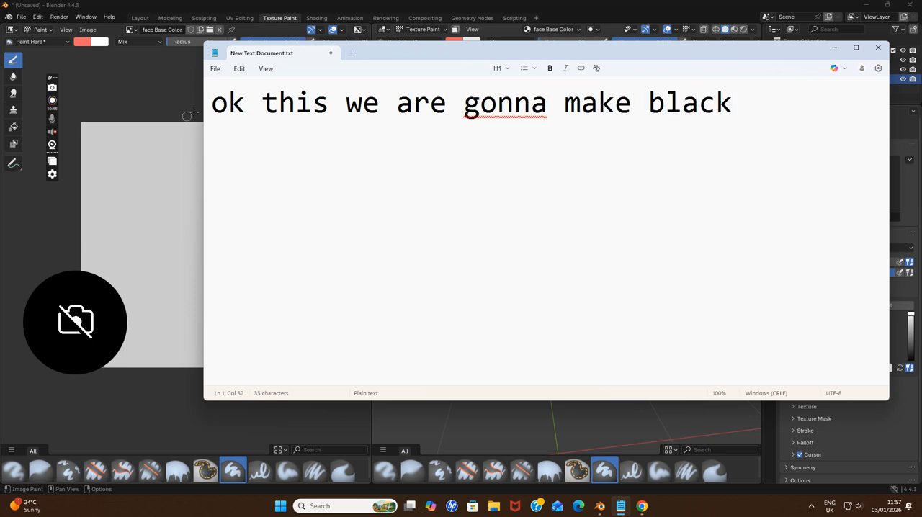
left_click(620, 506)
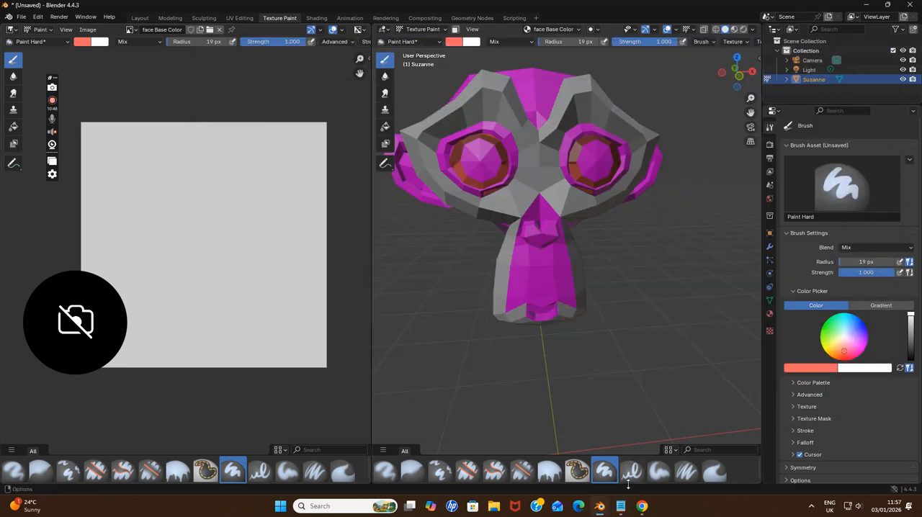
Consult the monkey reference photo in Chrome, and paint the face material in Blender with a near-black brush colour
left_click(641, 506)
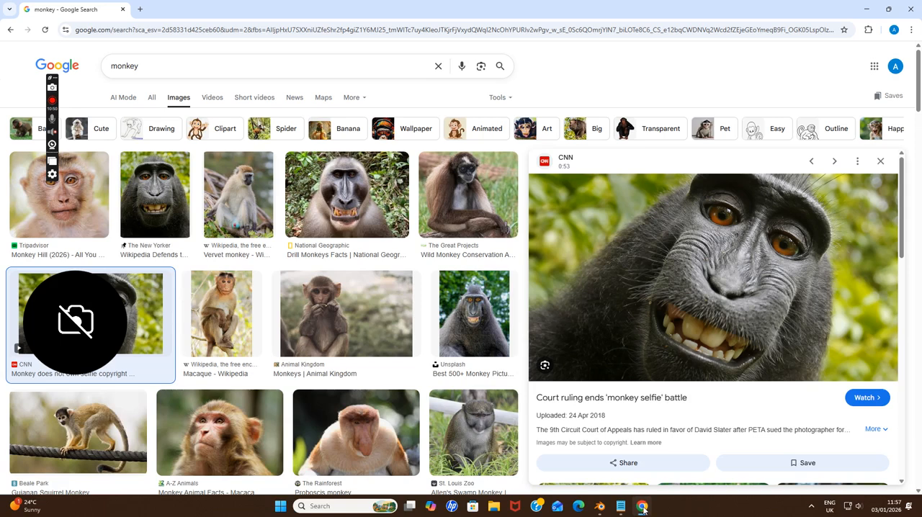
left_click(642, 507)
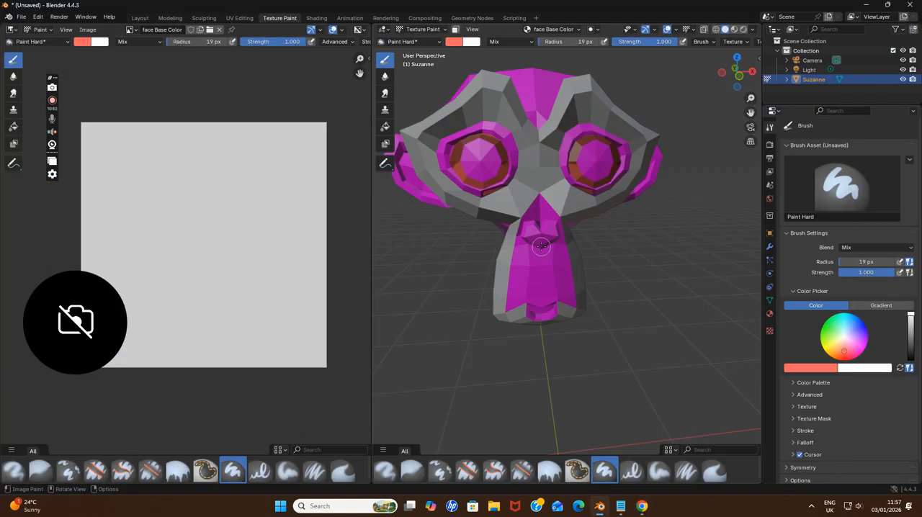
left_click(641, 506)
left_click(641, 506)
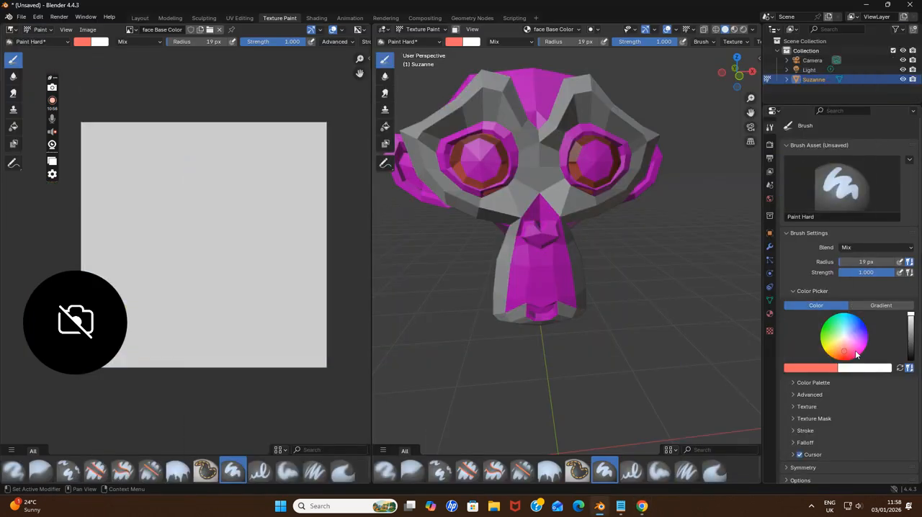
left_click_drag(908, 319, 910, 355)
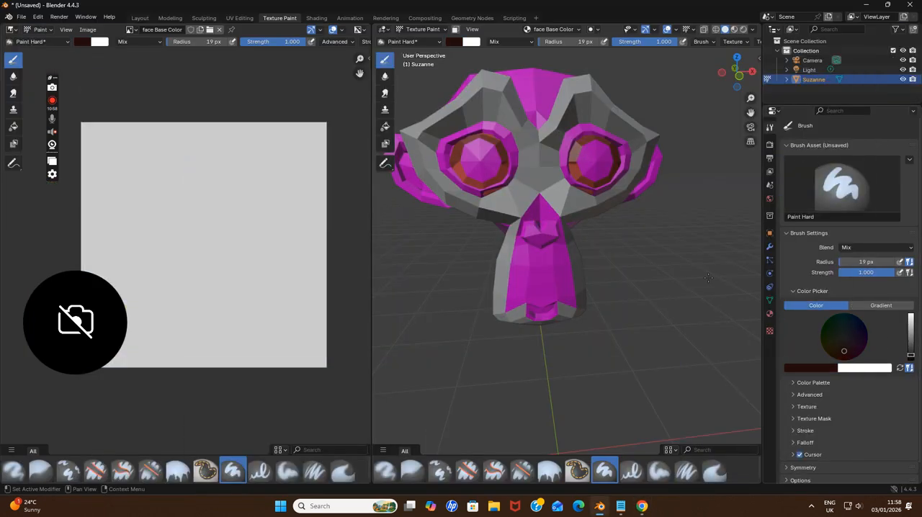
mouse_move(517, 220)
left_mouse_down()
mouse_move(502, 319)
mouse_move(501, 311)
mouse_move(583, 310)
mouse_move(566, 192)
mouse_move(581, 188)
mouse_move(585, 217)
mouse_move(579, 202)
mouse_move(634, 178)
mouse_move(612, 193)
mouse_move(650, 135)
mouse_move(641, 161)
mouse_move(638, 135)
mouse_move(584, 79)
mouse_move(644, 126)
mouse_move(617, 125)
mouse_move(556, 85)
mouse_move(569, 104)
mouse_move(553, 143)
mouse_move(509, 108)
mouse_move(504, 85)
mouse_move(405, 137)
mouse_move(483, 113)
mouse_move(517, 137)
mouse_move(530, 194)
mouse_move(526, 154)
mouse_move(512, 205)
mouse_move(523, 200)
mouse_move(510, 216)
mouse_move(519, 178)
mouse_move(506, 213)
mouse_move(441, 194)
mouse_move(483, 207)
mouse_move(502, 196)
mouse_move(452, 199)
mouse_move(421, 165)
mouse_move(429, 157)
mouse_move(484, 208)
mouse_move(500, 295)
mouse_move(504, 254)
mouse_move(498, 264)
left_mouse_up()
key("ctrl+z")
mouse_move(542, 139)
left_mouse_down()
mouse_move(558, 210)
mouse_move(565, 192)
mouse_move(557, 167)
mouse_move(553, 190)
mouse_move(541, 189)
mouse_move(563, 208)
left_mouse_up()
mouse_move(502, 289)
left_mouse_down()
mouse_move(502, 311)
mouse_move(558, 322)
mouse_move(575, 314)
mouse_move(583, 289)
mouse_move(564, 209)
mouse_move(522, 190)
left_mouse_up()
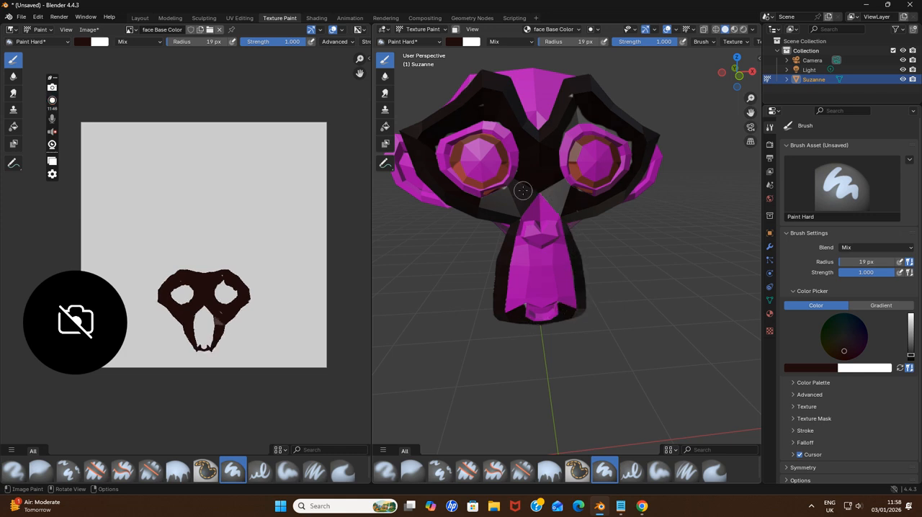
Select the eyesbrow material and add a blank Base Color paint slot named eyesbrow Base Color
left_click(553, 29)
scroll(558, 100, "down", 1)
left_click(538, 107)
left_click(593, 125)
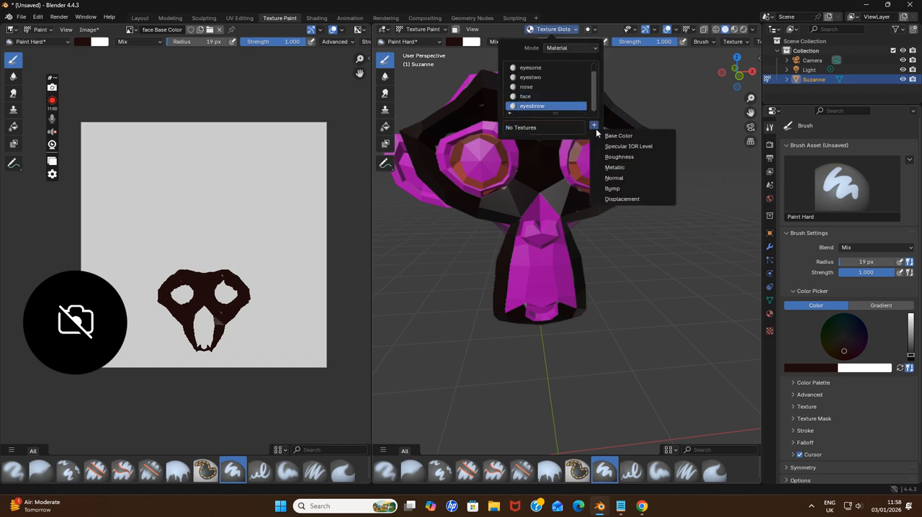
left_click(604, 138)
left_click(611, 229)
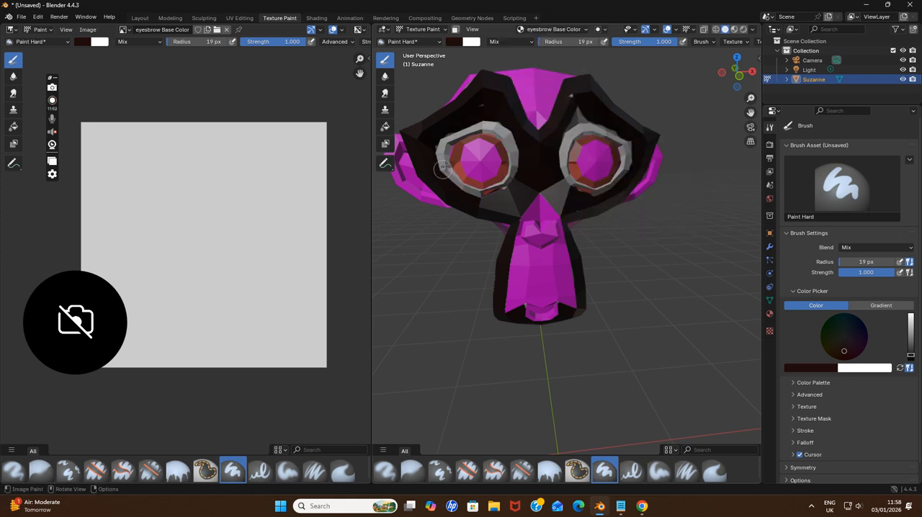
Paint the eyesbrow rims around both eyes near-black with an 8 px brush radius, and make the nose material active
key("ctrl+z")
key("f")
left_click(453, 178)
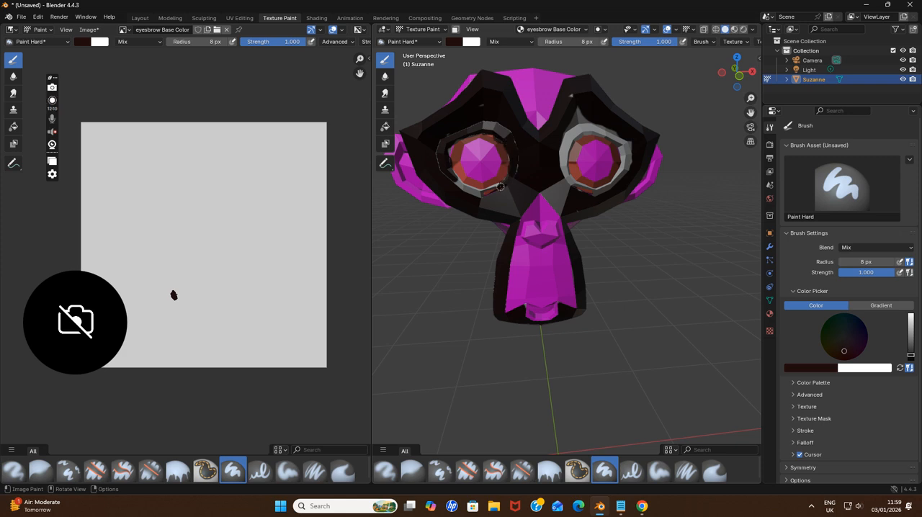
left_click_drag(443, 167, 450, 179)
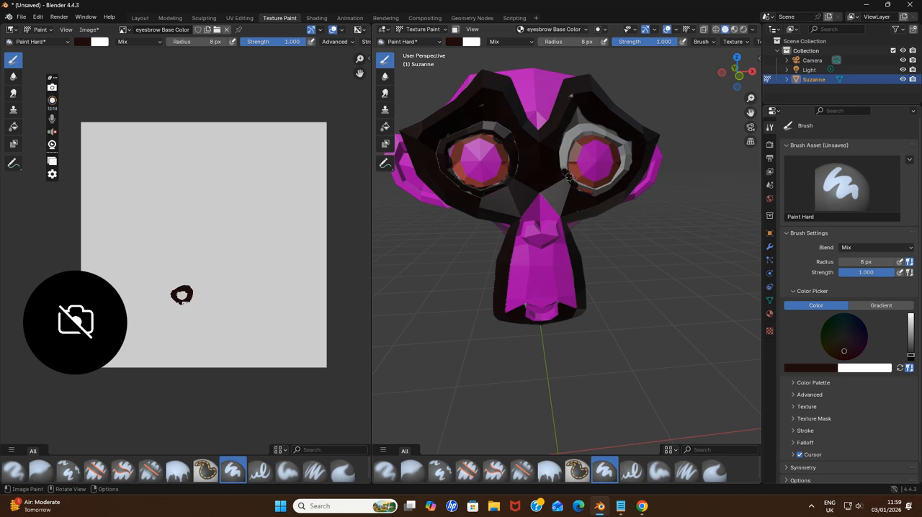
mouse_move(565, 169)
left_mouse_down()
mouse_move(568, 136)
mouse_move(589, 123)
left_mouse_up()
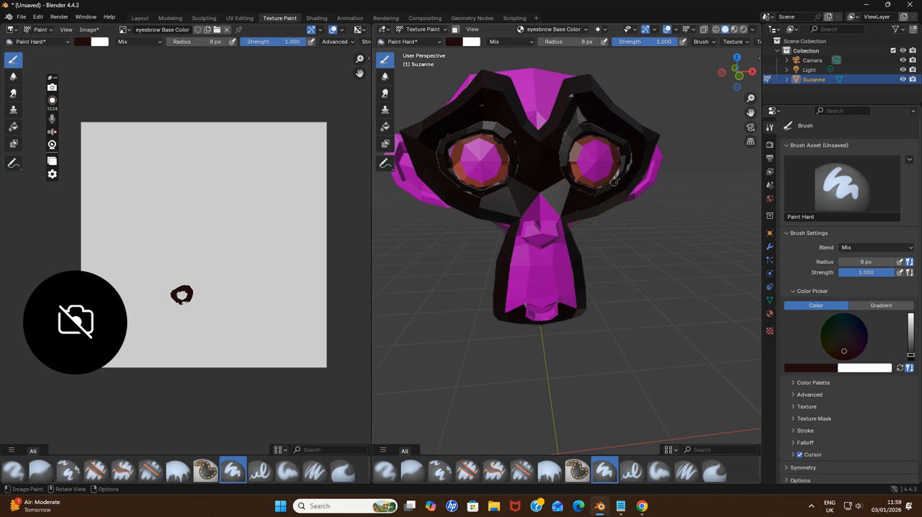
left_click_drag(613, 182, 622, 170)
left_click(552, 28)
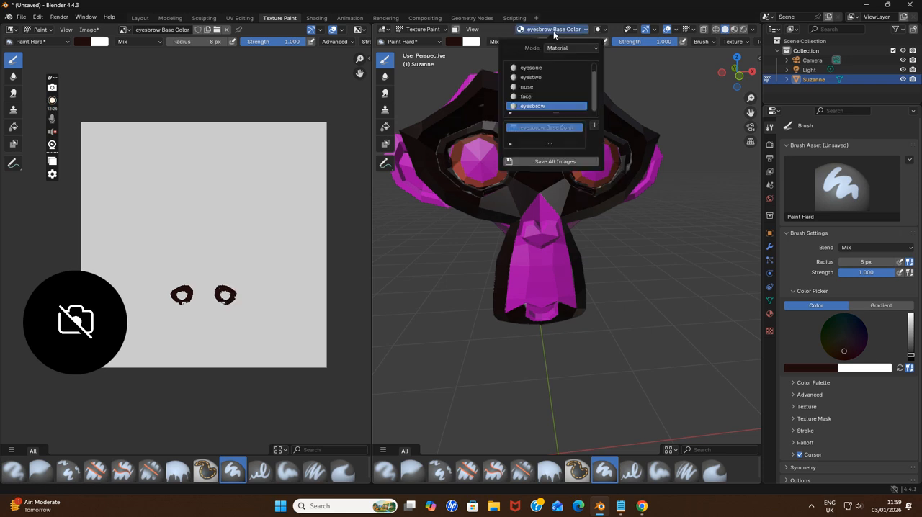
left_click(532, 88)
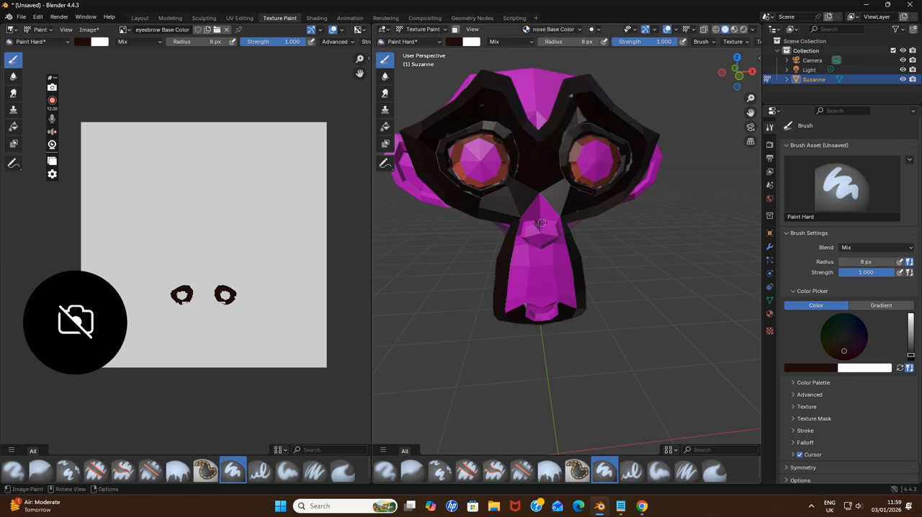
Replace the note in Notepad with the lines "ok guys", "in next video" and "we will try hyper realistic painting"
left_click(620, 506)
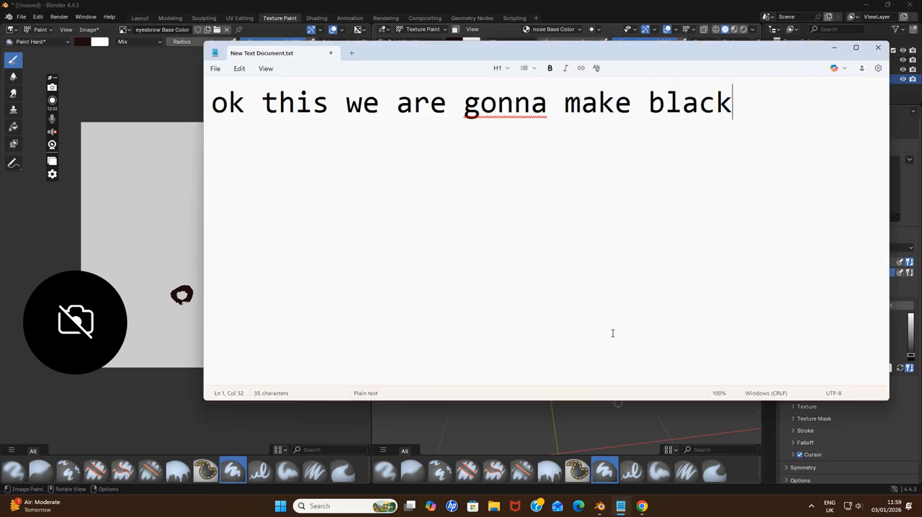
left_click_drag(728, 101, 214, 106)
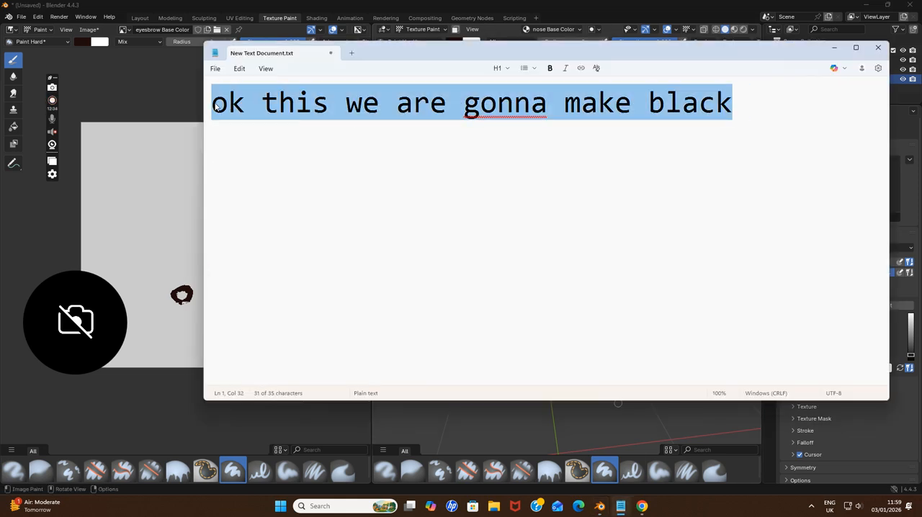
type("ok guys")
key("Return")
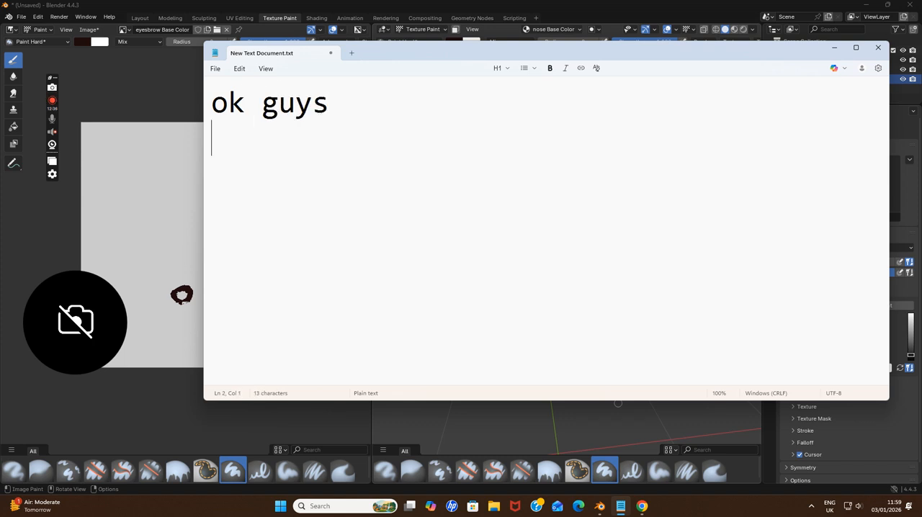
type("in next video")
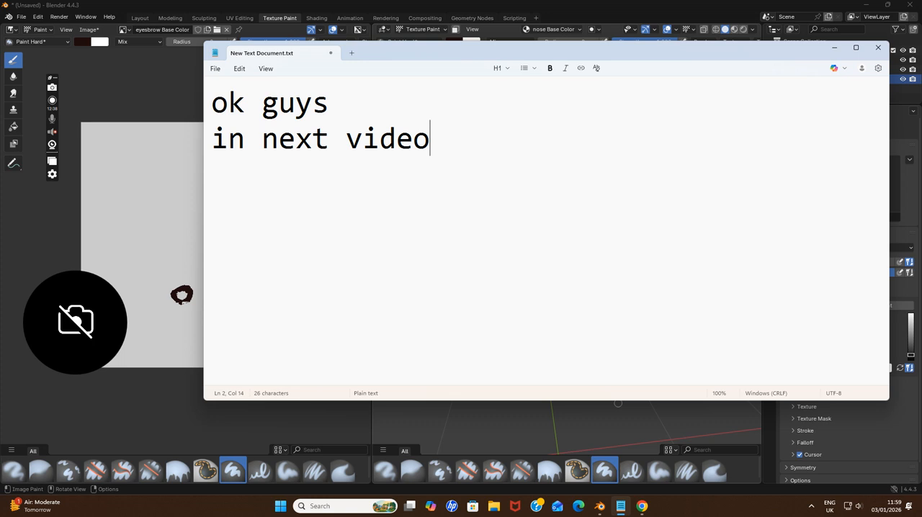
key("Return")
type("we will")
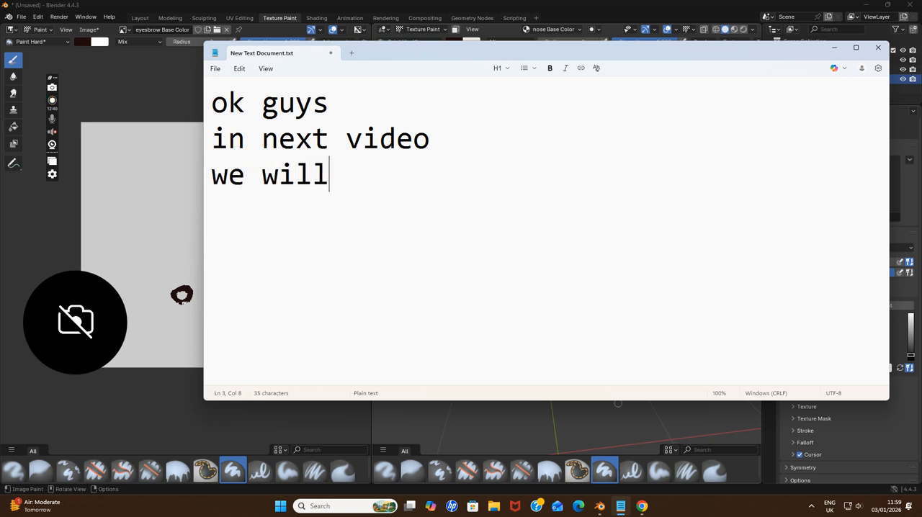
type(" try hyper ")
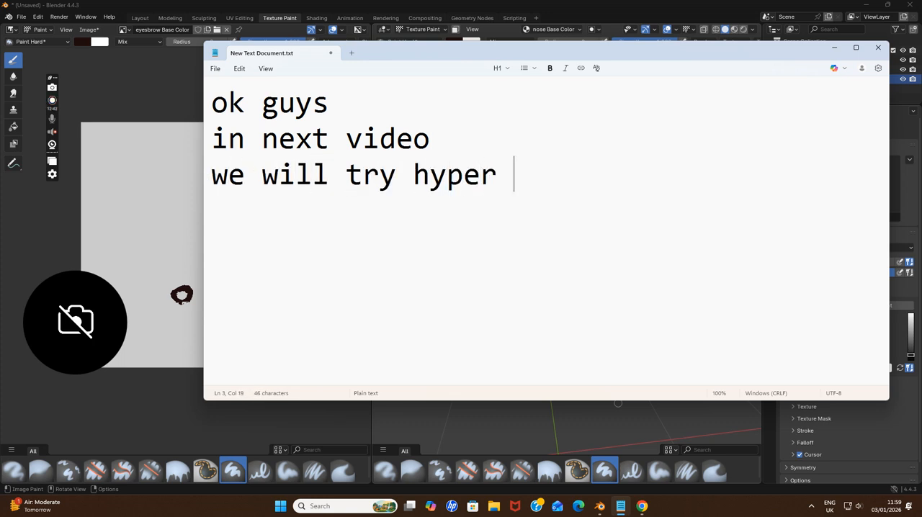
type("realistic painting ")
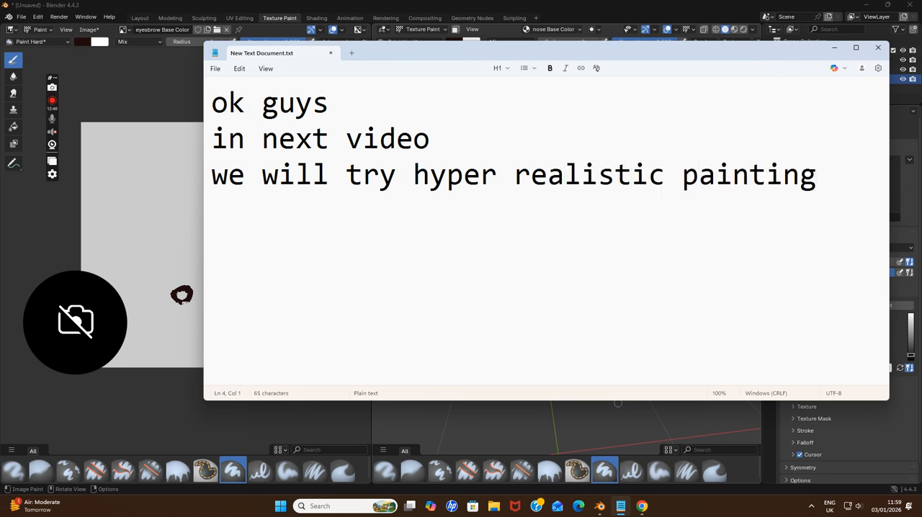
type("meaning we ")
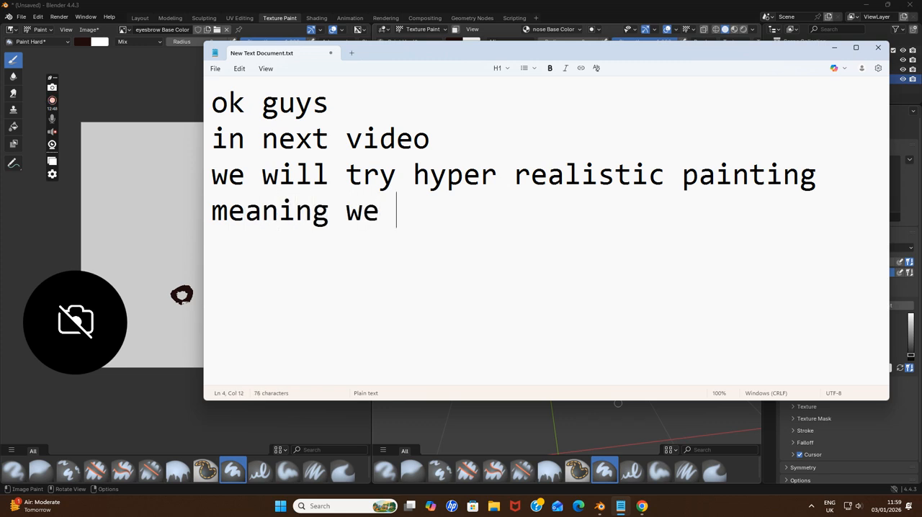
type("will add more")
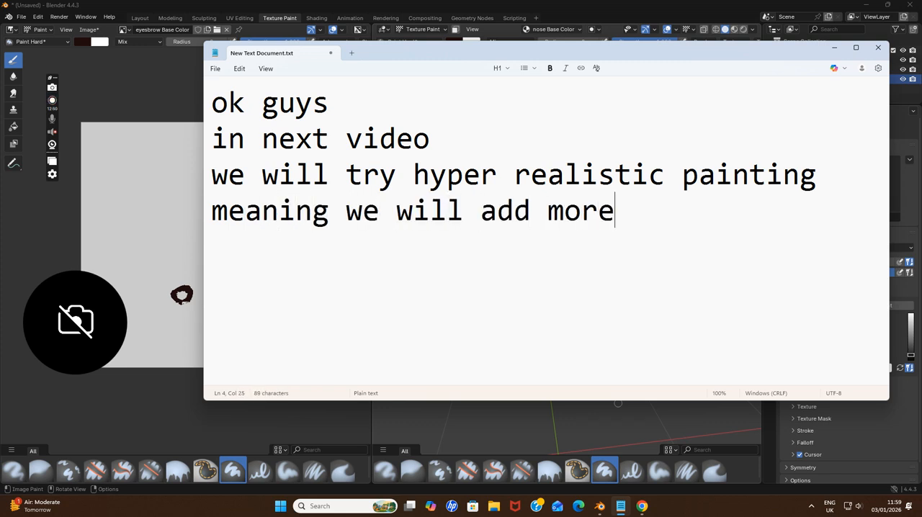
type(" than one")
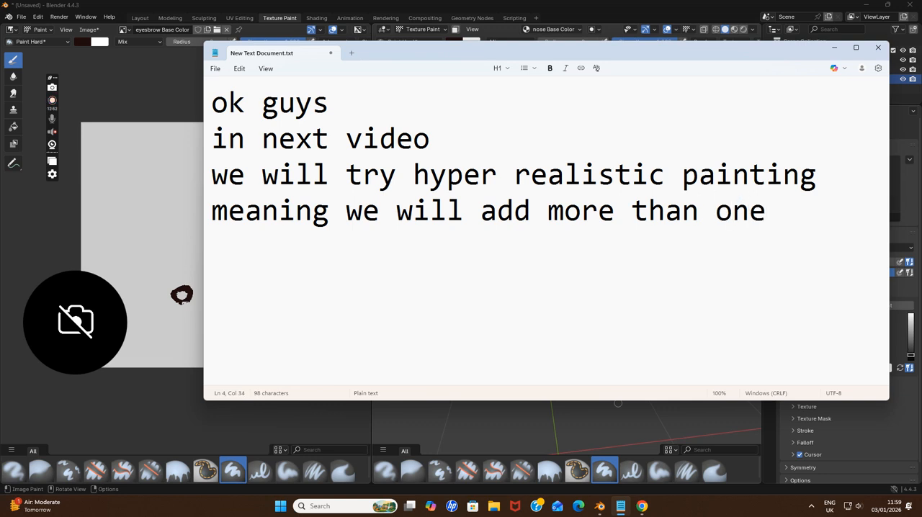
type(" or two")
Add the line "meaning we will add more than one or two" to the note
key("Return")
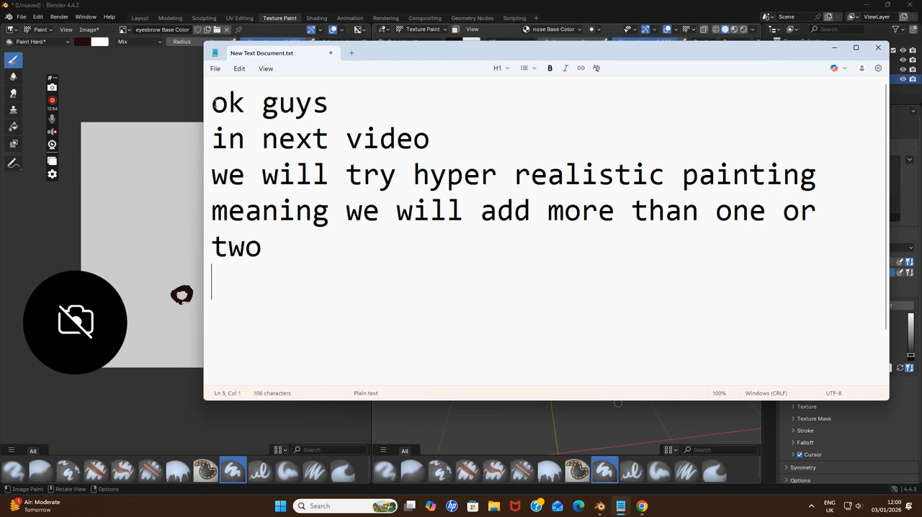
Add the line "paints meaning five or six color paints" to the note
type("paints")
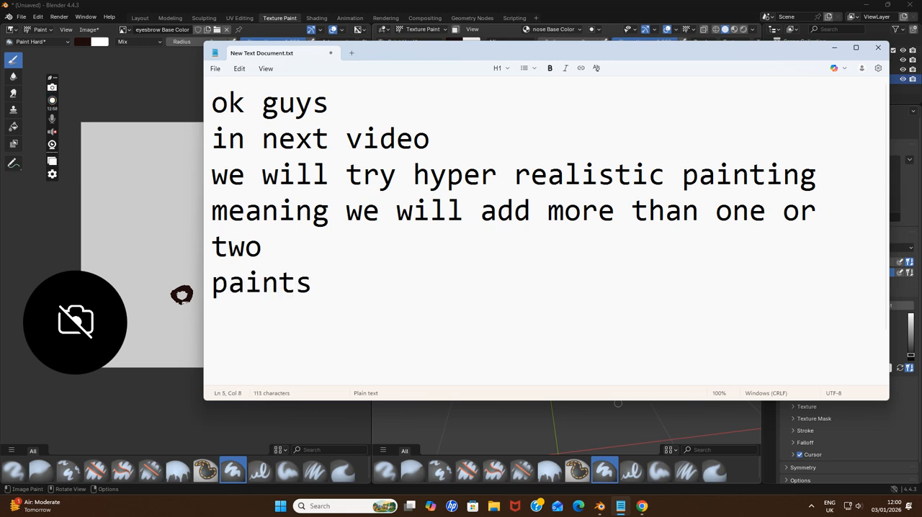
type(" mea")
key("BackSpace")
type("eaning ")
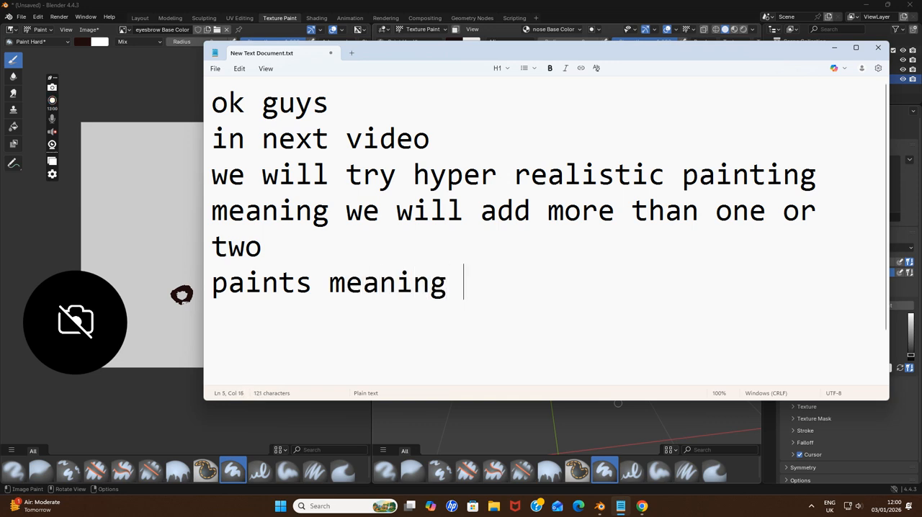
type("five or x")
key("BackSpace")
type("six pa")
key("BackSpace")
key("BackSpace")
type("color paints")
Add the line "to make it look realistic" at the end of the note
key("Return")
type("to make it ")
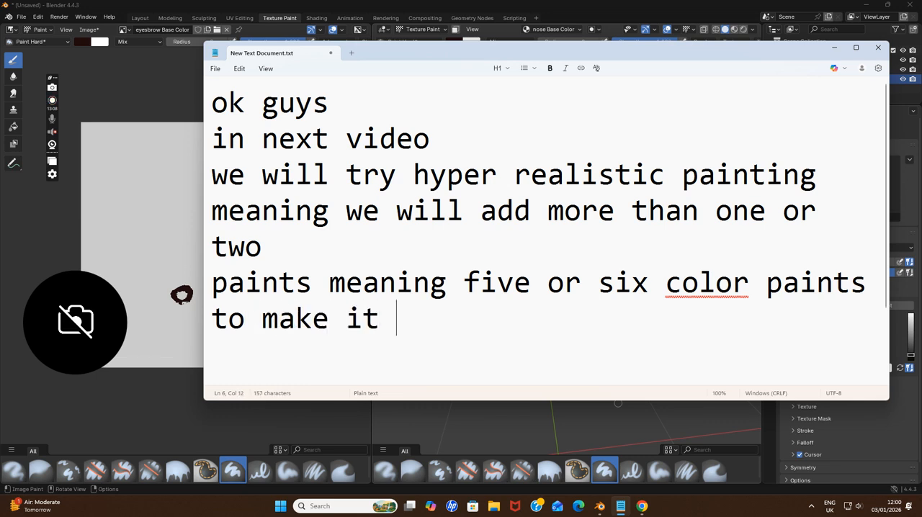
type("look realistic")
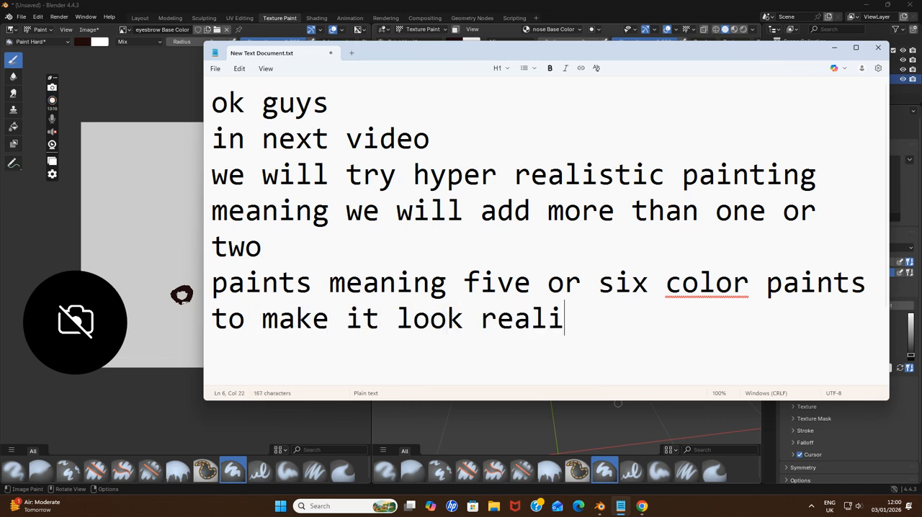